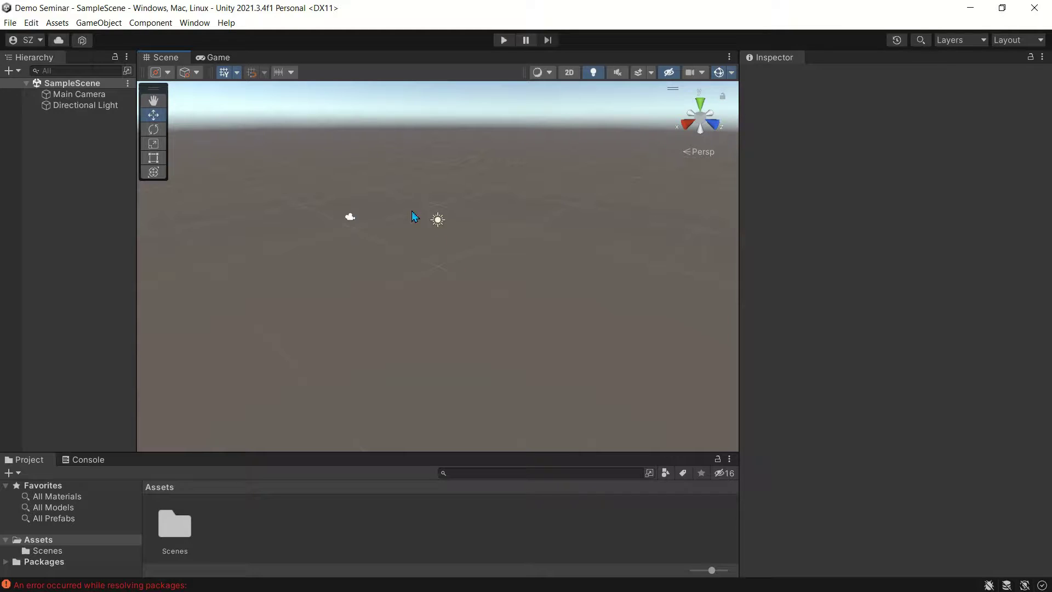
Find the Terrain Tools package in the Unity Registry by searching for "terrain" and install it
{"action": "left_click", "coordinate": [193, 24]}
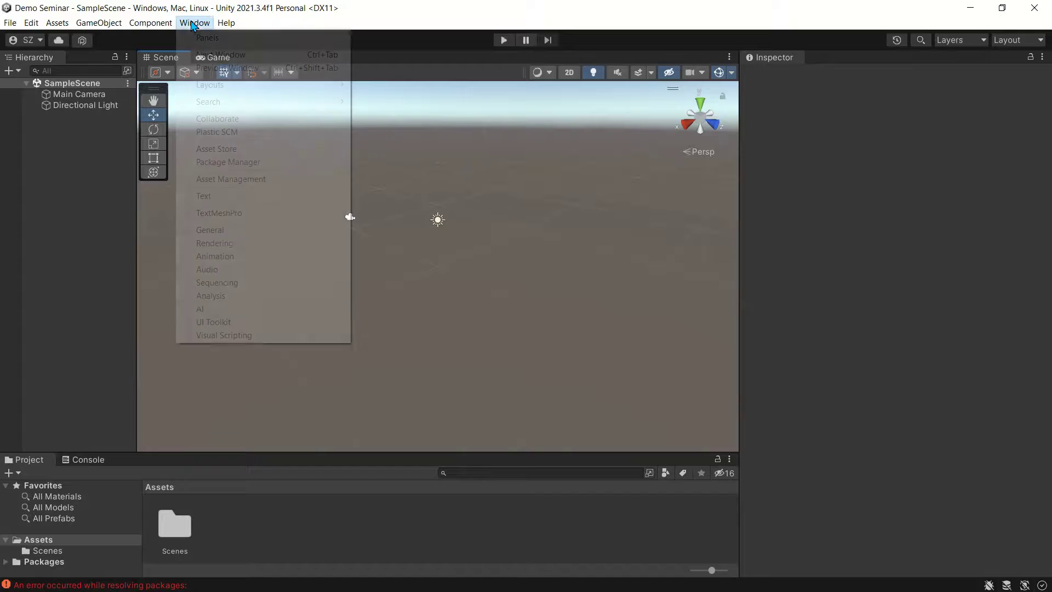
{"action": "left_click", "coordinate": [246, 163]}
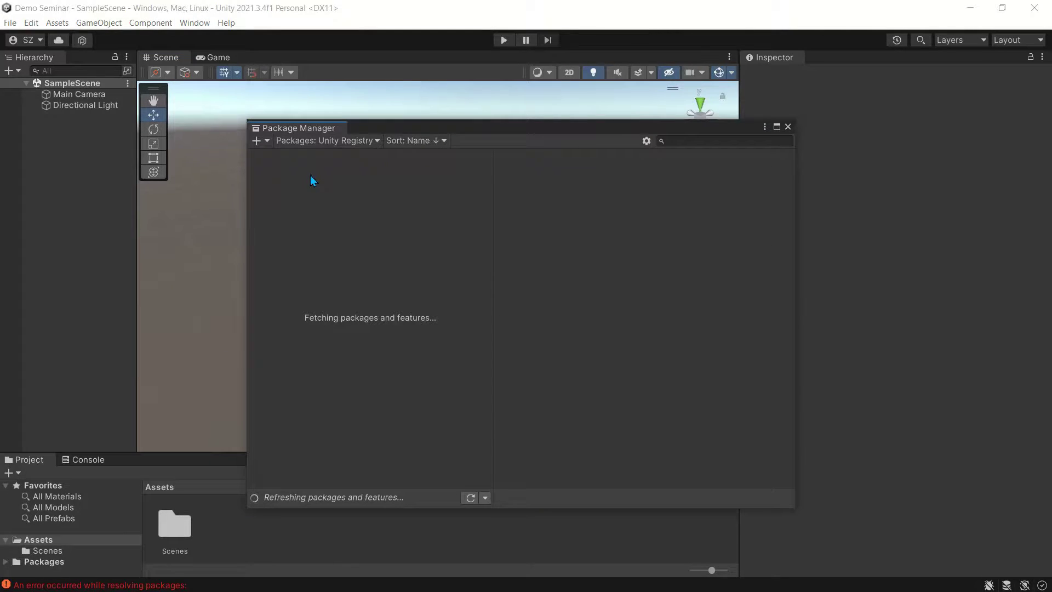
{"action": "left_click", "coordinate": [353, 142]}
{"action": "left_click", "coordinate": [346, 158]}
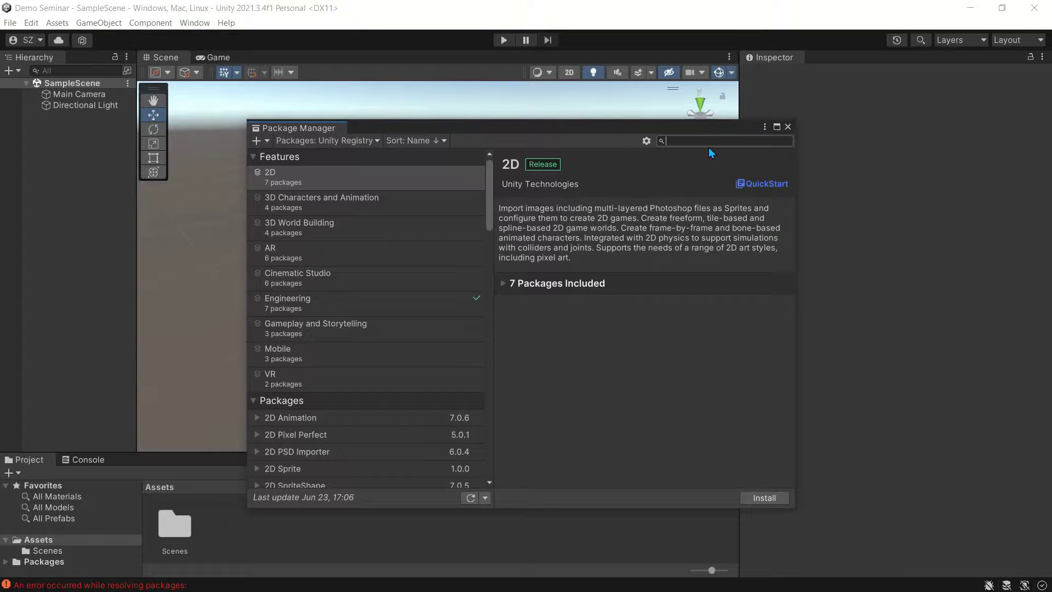
{"action": "type", "text": "terrain"}
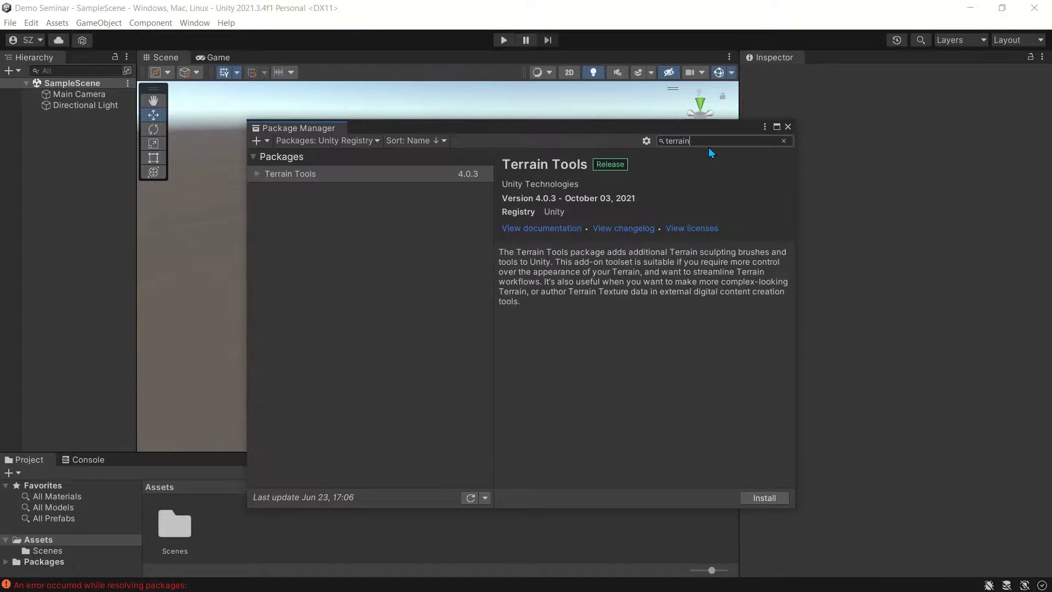
{"action": "left_click", "coordinate": [387, 175]}
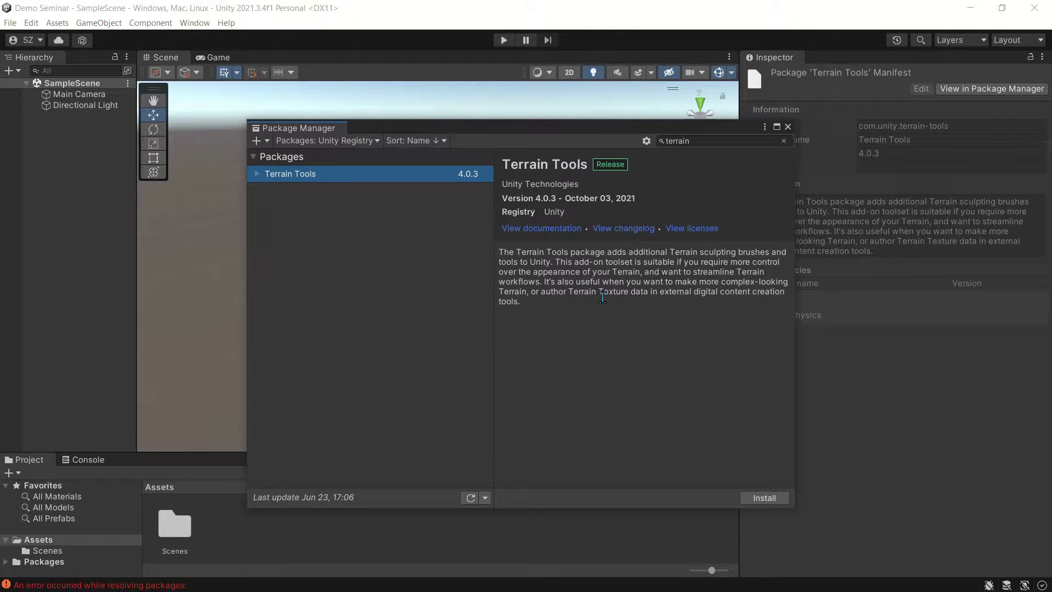
{"action": "left_click", "coordinate": [767, 498]}
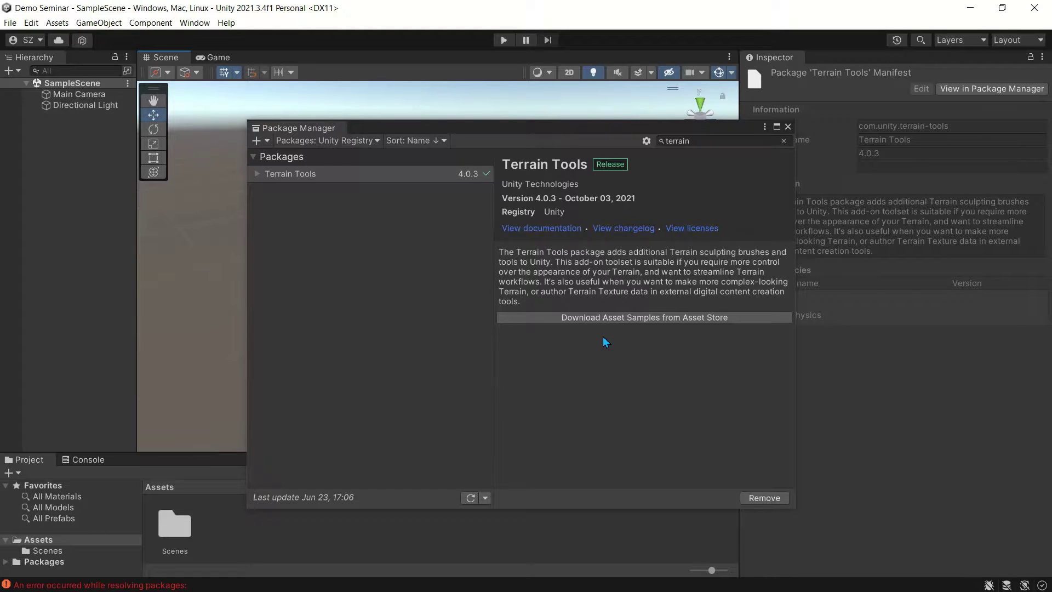
Import all contents of the Terrain Sample Asset Pack from My Assets into the project
{"action": "left_click", "coordinate": [362, 144]}
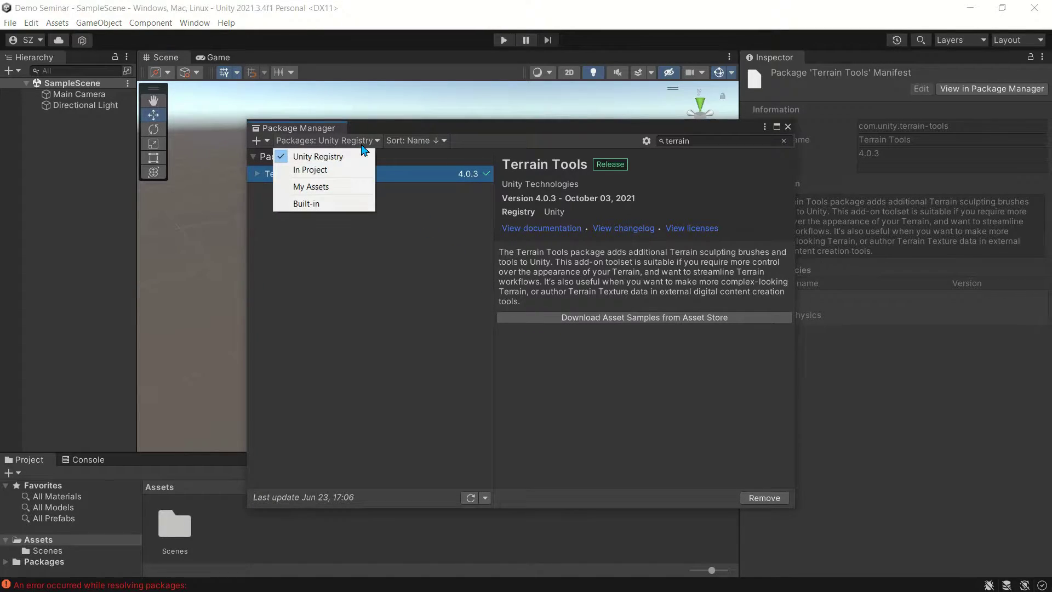
{"action": "left_click", "coordinate": [341, 188]}
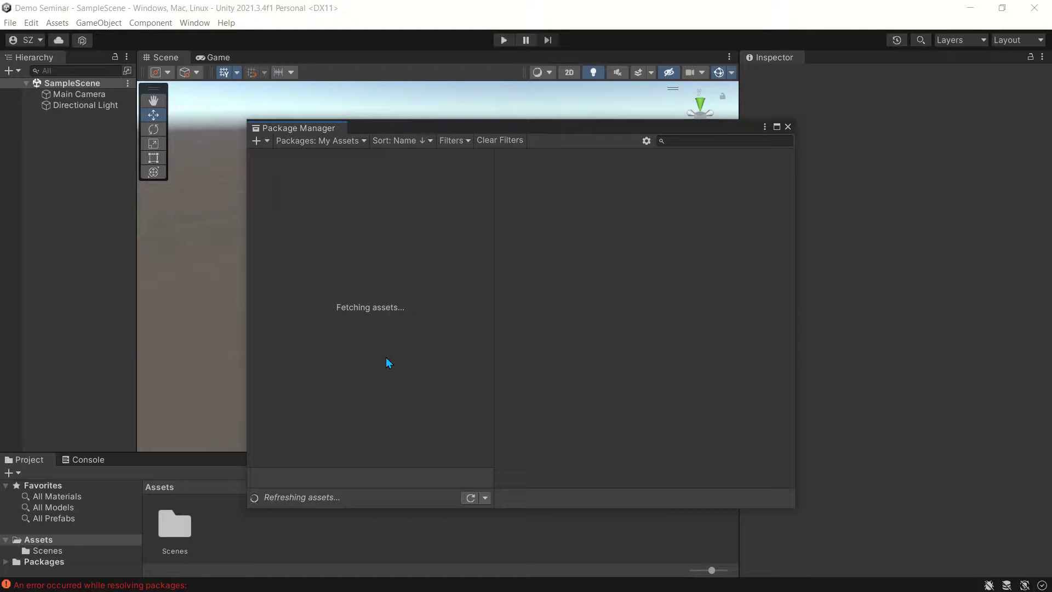
{"action": "left_click", "coordinate": [326, 361]}
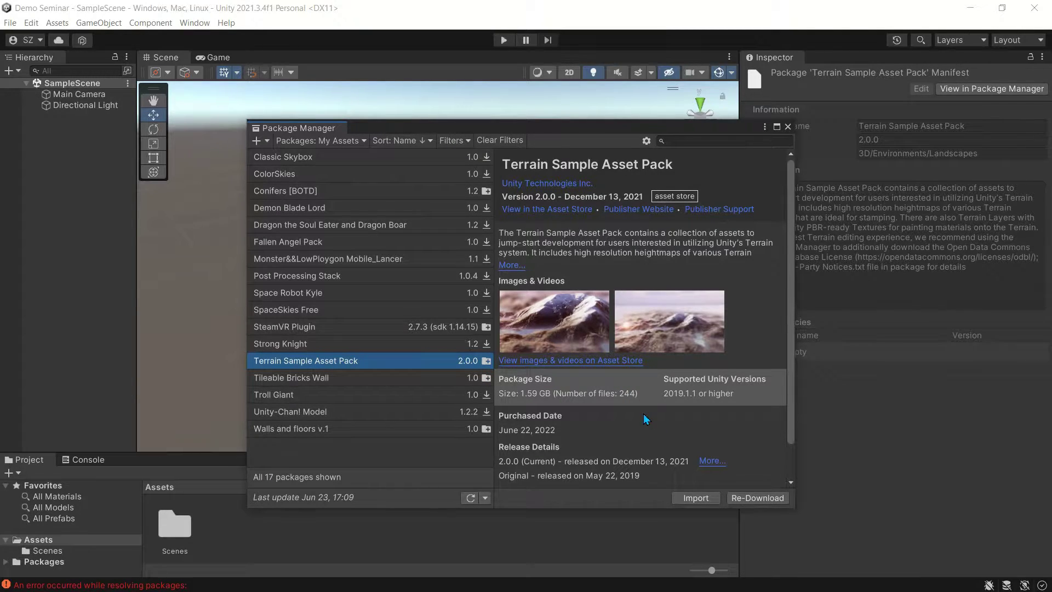
{"action": "left_click", "coordinate": [699, 498]}
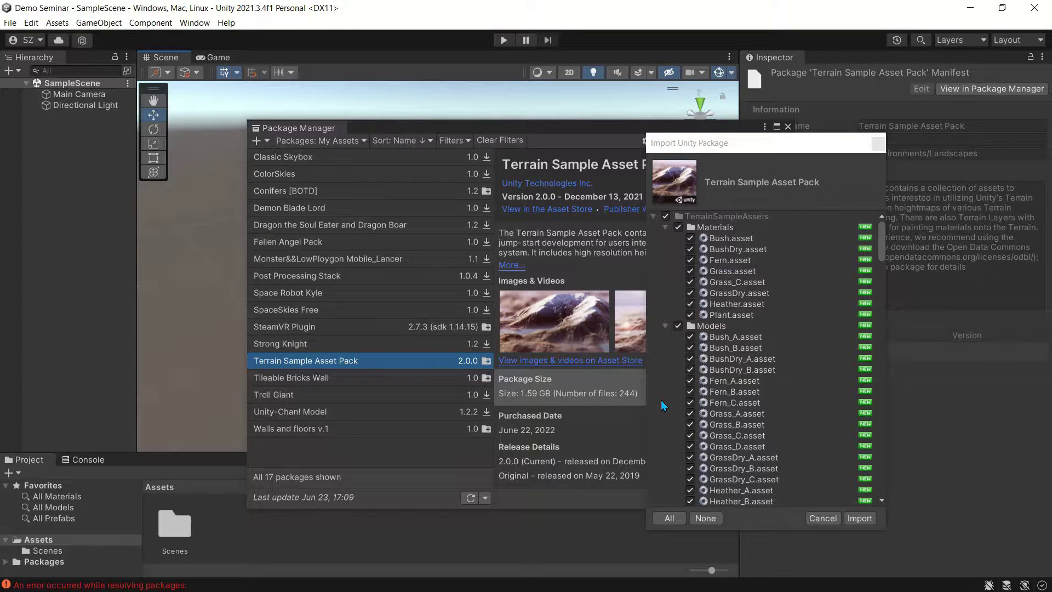
{"action": "scroll", "coordinate": [784, 370], "scroll_direction": "down", "scroll_amount": 3}
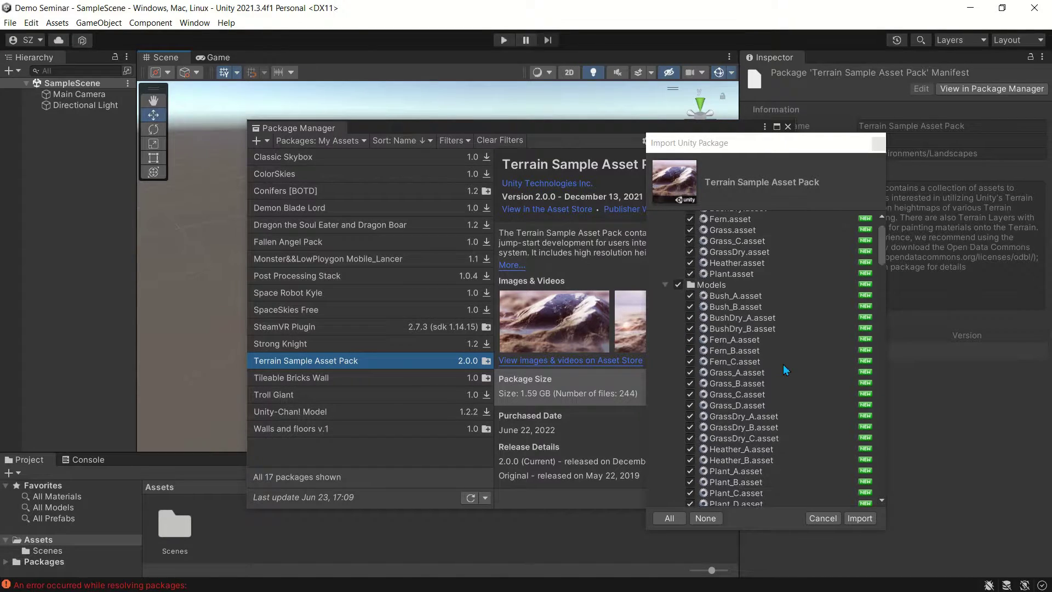
{"action": "scroll", "coordinate": [785, 370], "scroll_direction": "down", "scroll_amount": 20}
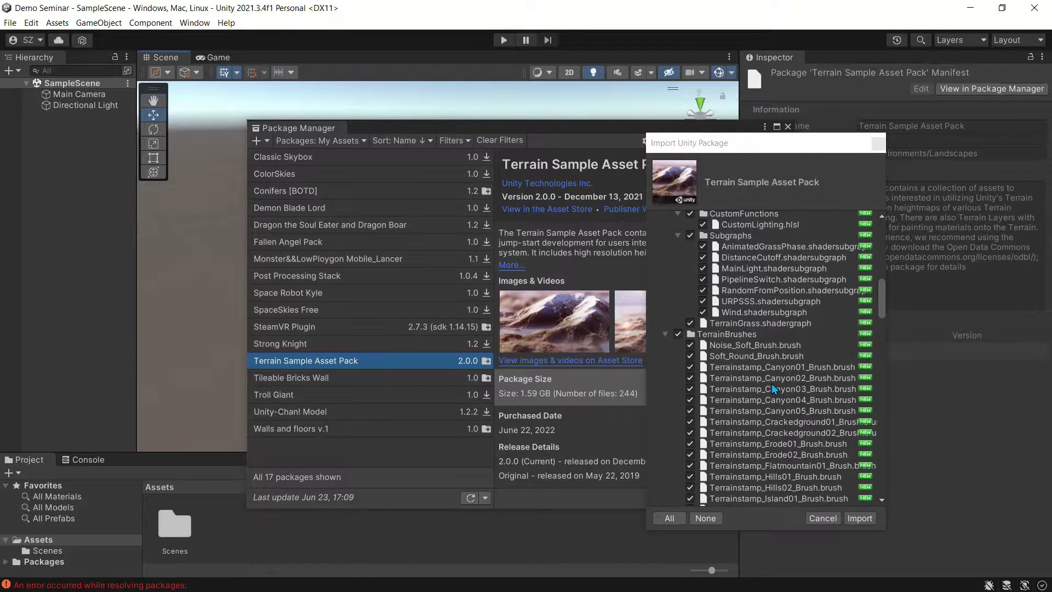
{"action": "scroll", "coordinate": [771, 383], "scroll_direction": "down", "scroll_amount": 5}
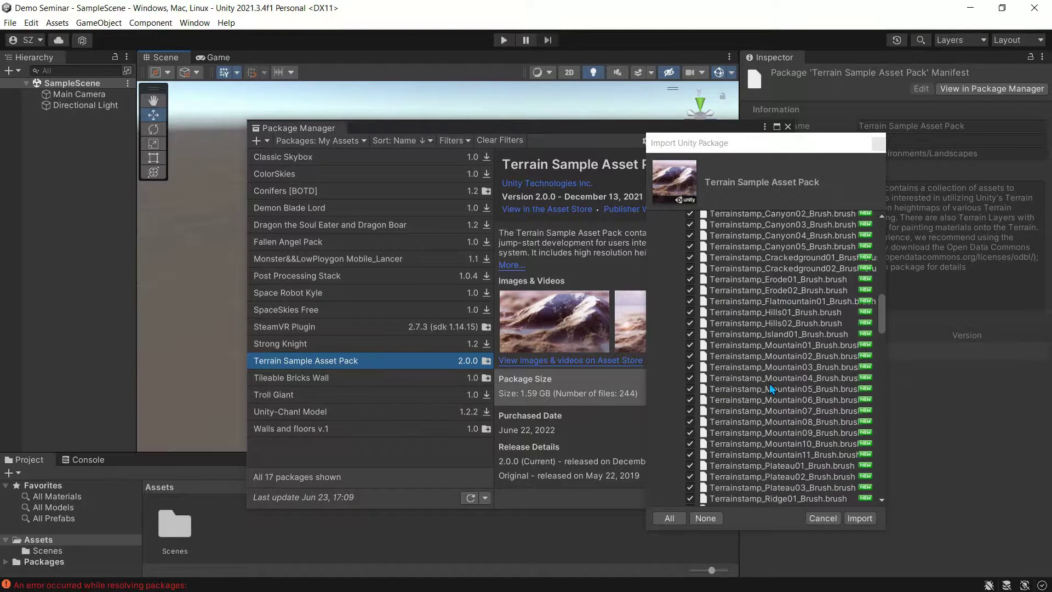
{"action": "left_click", "coordinate": [859, 518]}
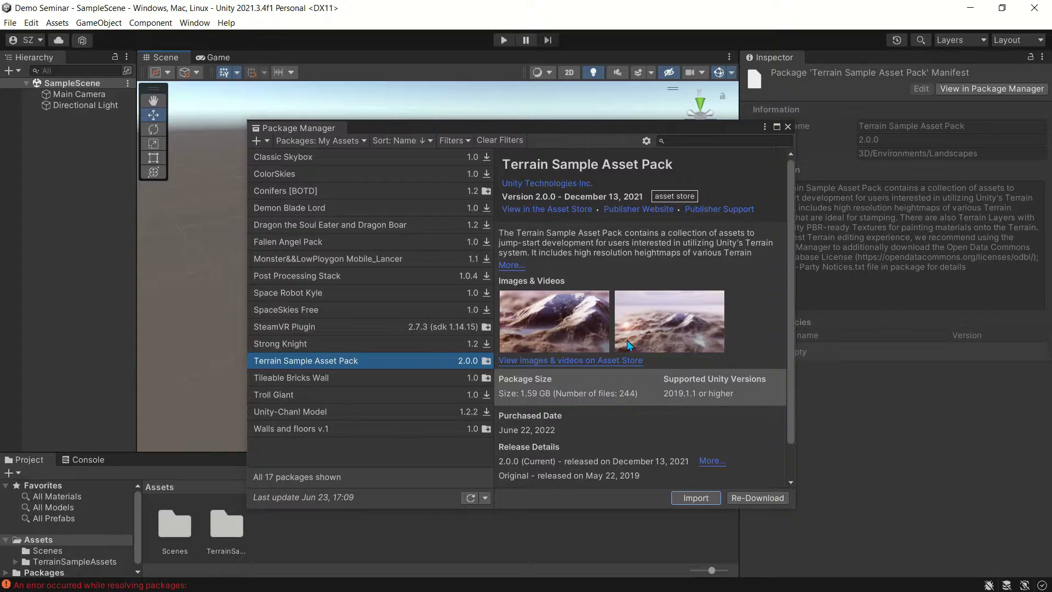
Import all contents of the Conifers [BOTD] package and close the Package Manager
{"action": "left_click", "coordinate": [397, 193]}
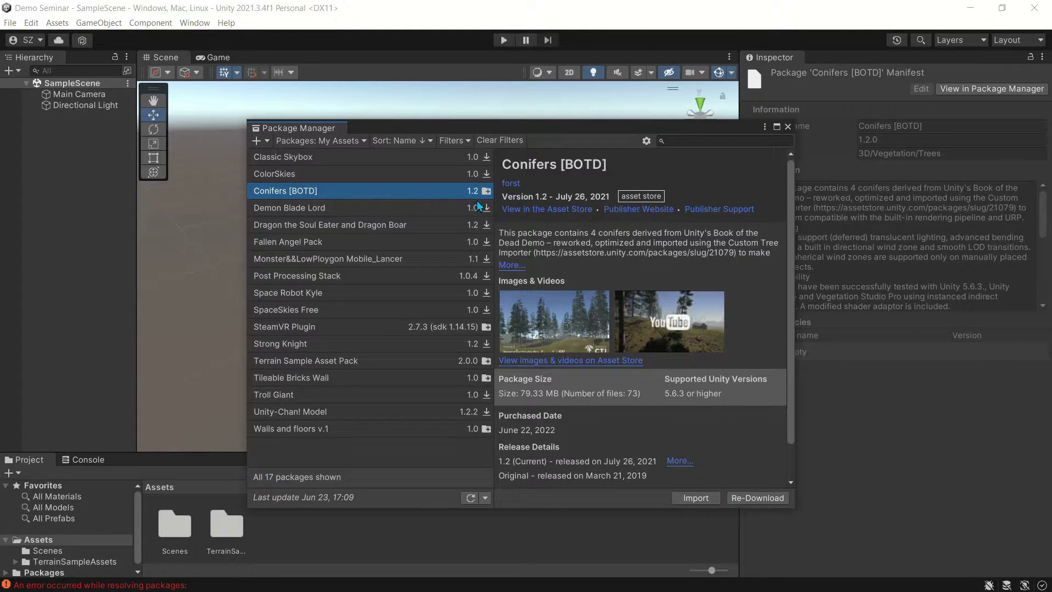
{"action": "mouse_move", "coordinate": [685, 394]}
{"action": "left_click", "coordinate": [695, 498]}
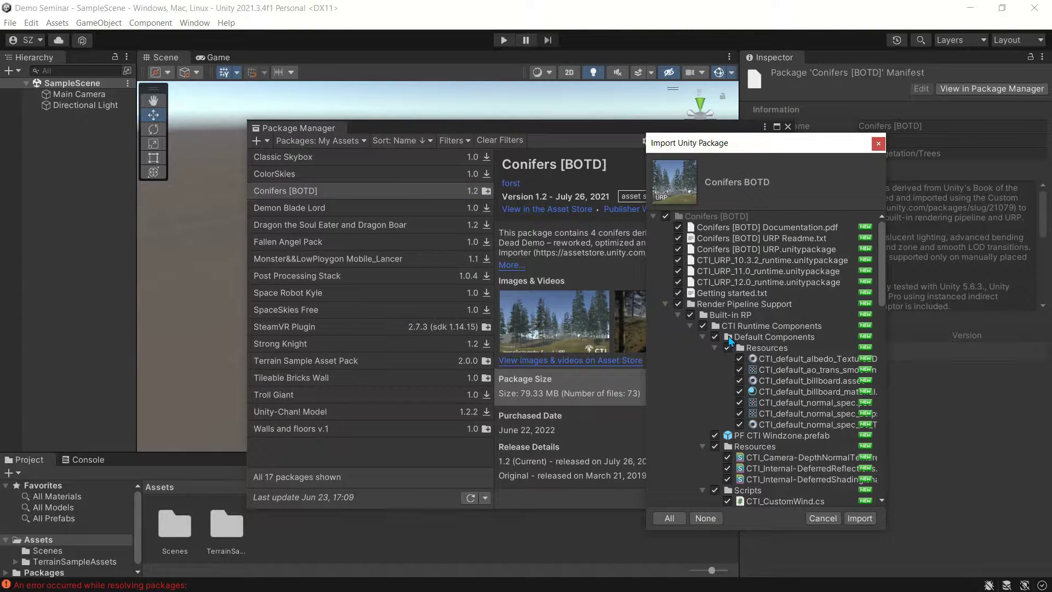
{"action": "scroll", "coordinate": [757, 355], "scroll_direction": "down", "scroll_amount": 10}
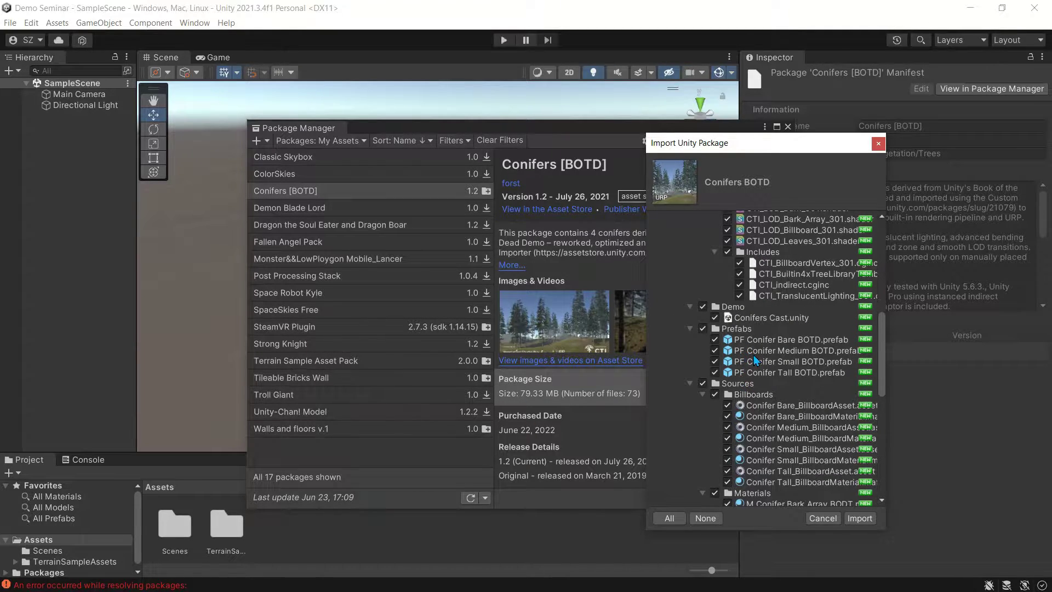
{"action": "left_click", "coordinate": [860, 518]}
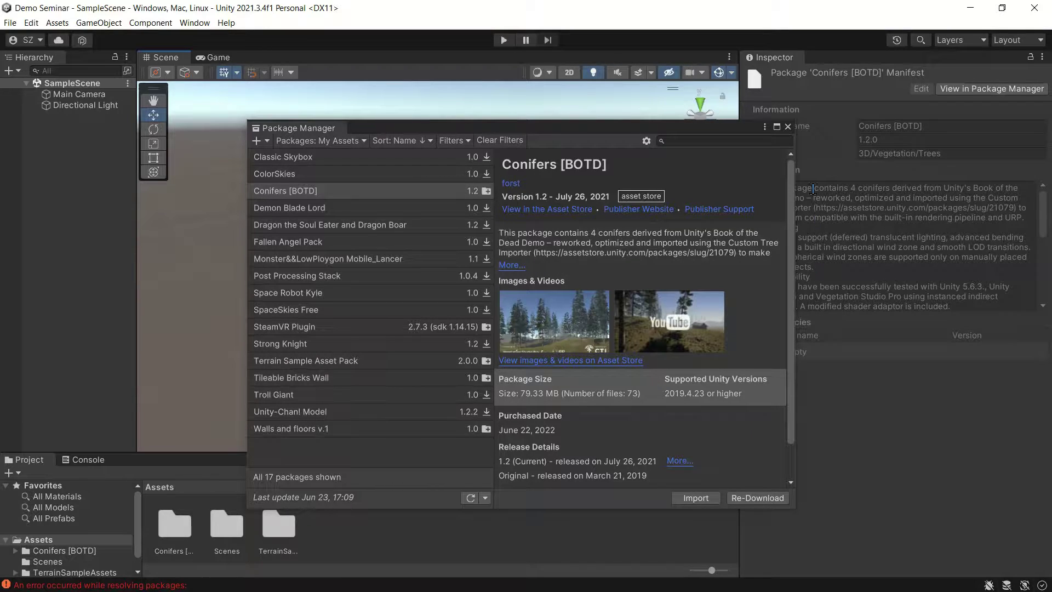
{"action": "left_click", "coordinate": [788, 127]}
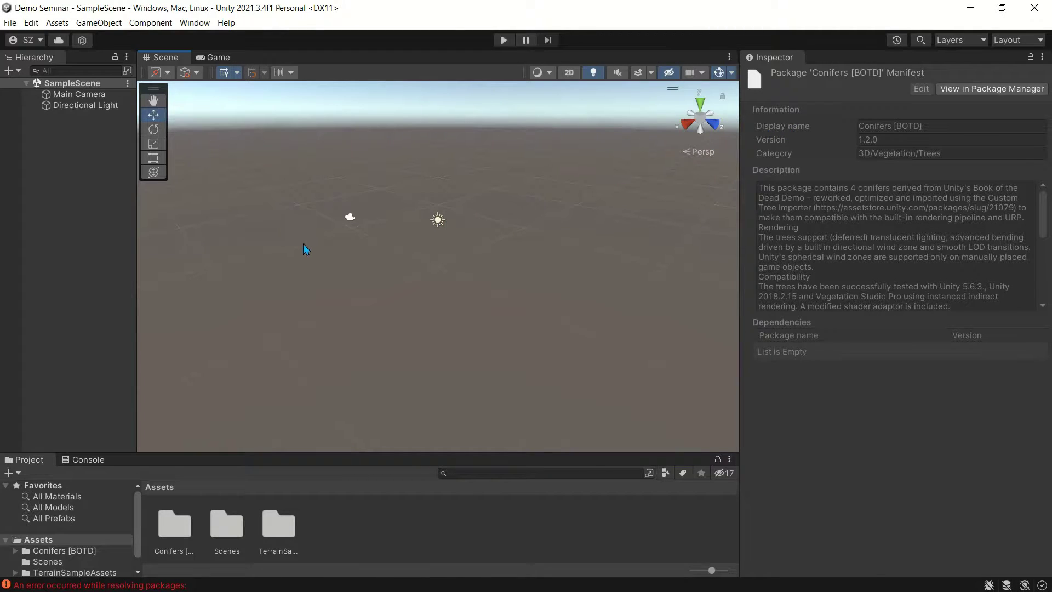
Add a 3D Terrain object to SampleScene and view its surface in the scene
{"action": "right_click", "coordinate": [68, 152]}
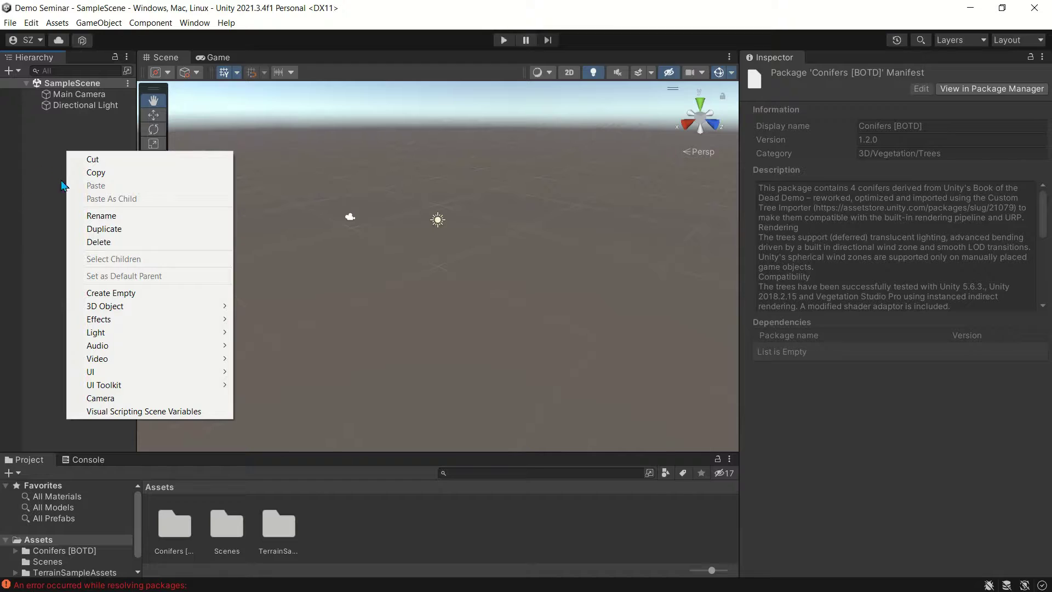
{"action": "mouse_move", "coordinate": [179, 312]}
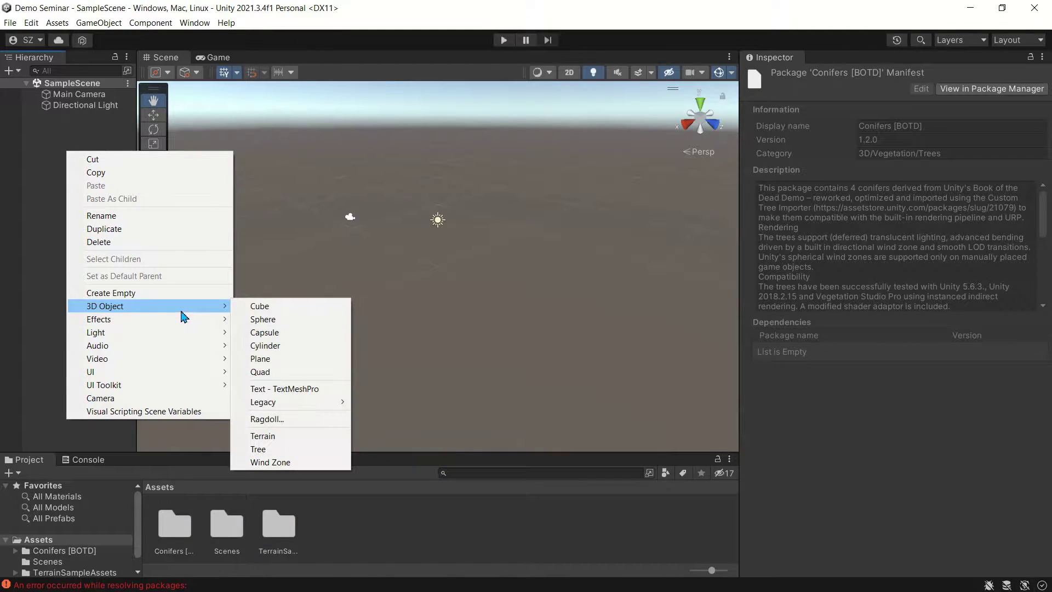
{"action": "left_click", "coordinate": [276, 439]}
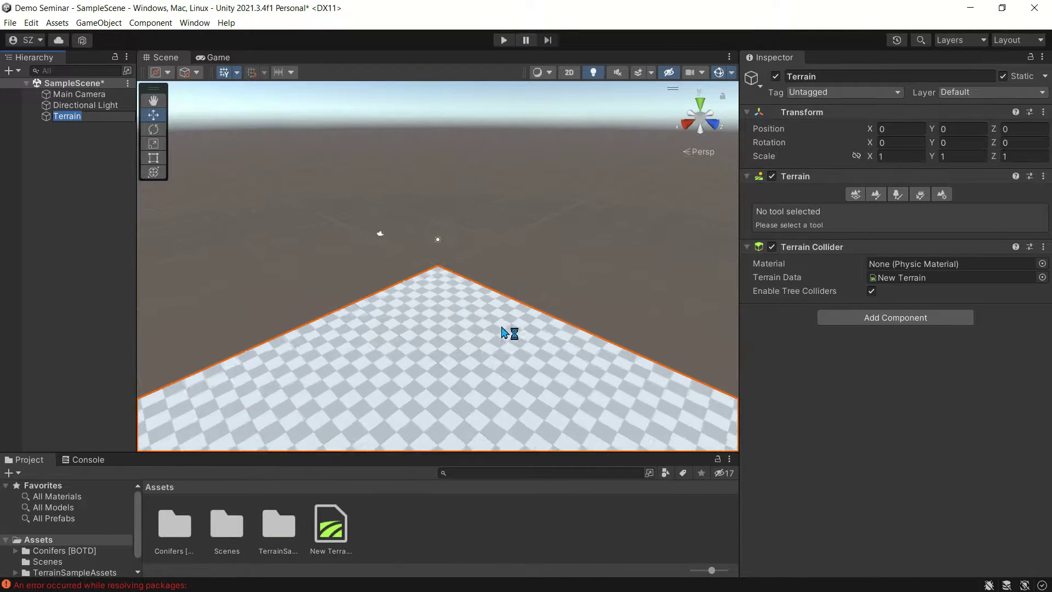
{"action": "middle_click_drag", "start_coordinate": [526, 404], "coordinate": [498, 255]}
{"action": "scroll", "coordinate": [497, 255], "scroll_direction": "down", "scroll_amount": 8}
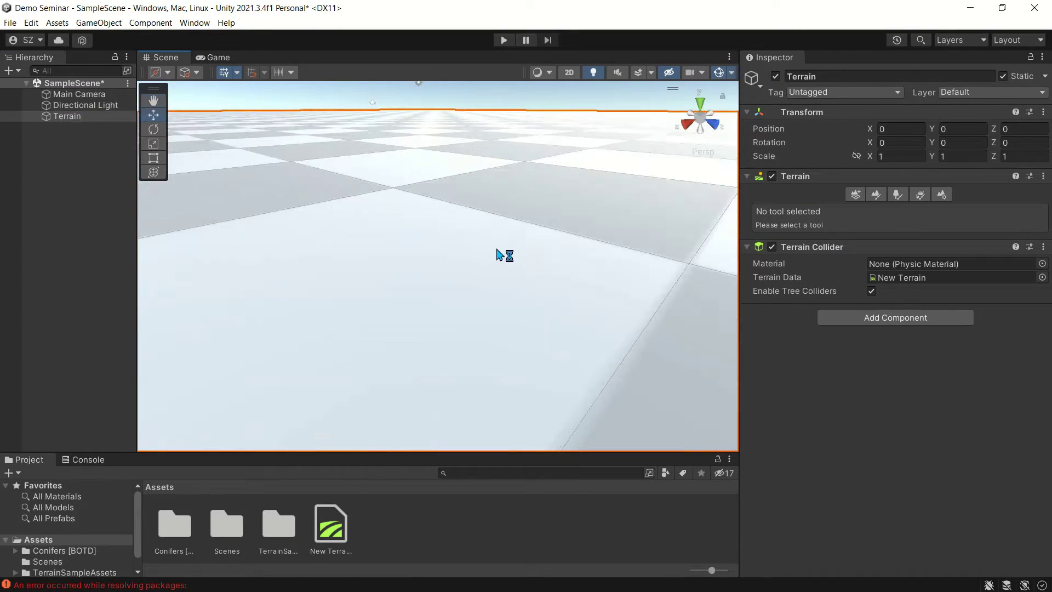
{"action": "right_click_drag", "start_coordinate": [403, 376], "coordinate": [533, 377]}
{"action": "middle_click_drag", "start_coordinate": [426, 351], "coordinate": [468, 271]}
{"action": "scroll", "coordinate": [470, 276], "scroll_direction": "down", "scroll_amount": 3}
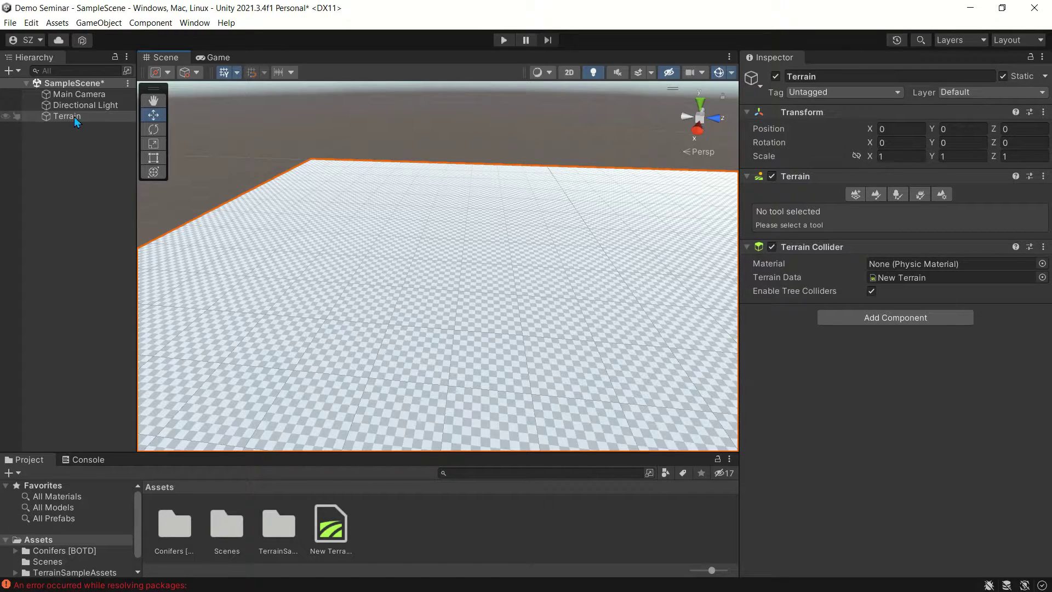
Dock the Terrain Toolbox beside the Inspector and create a terrain with the default 1000 by 1000 m size and 600 m height
{"action": "left_click", "coordinate": [193, 25]}
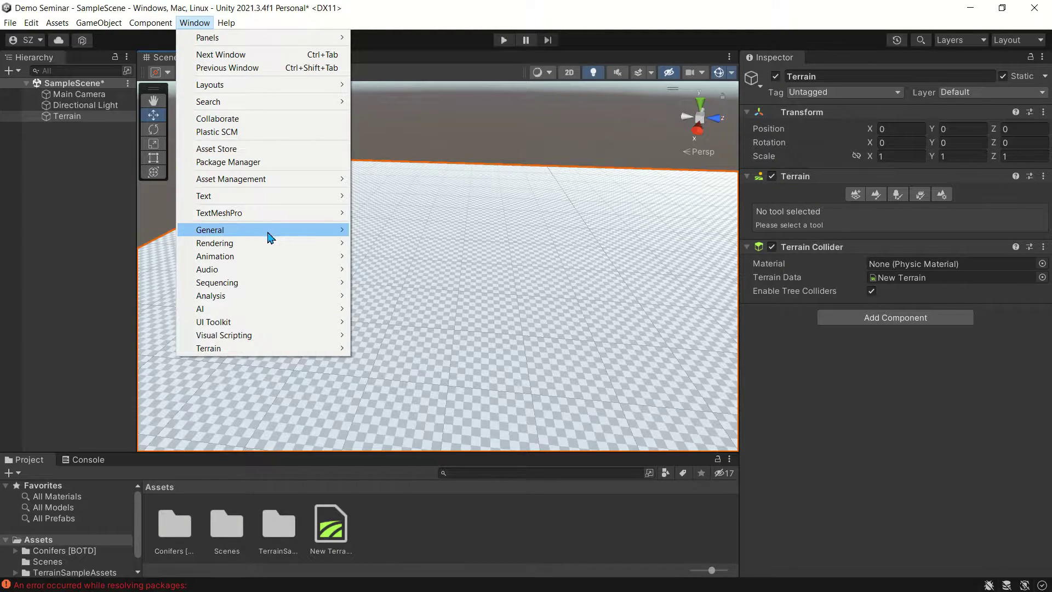
{"action": "mouse_move", "coordinate": [312, 352]}
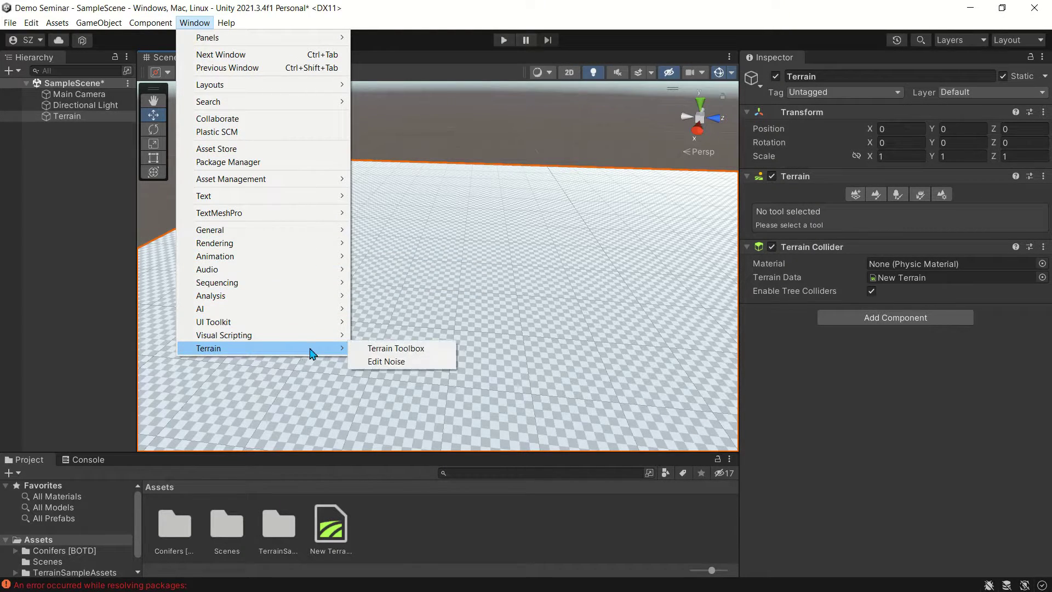
{"action": "left_click", "coordinate": [412, 353]}
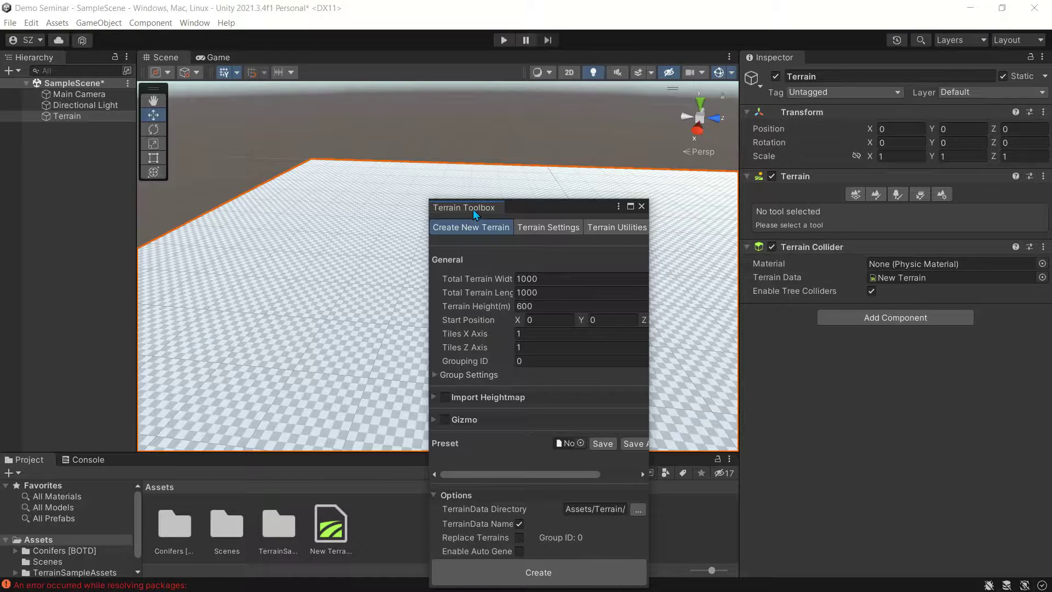
{"action": "left_click_drag", "start_coordinate": [472, 209], "coordinate": [837, 59]}
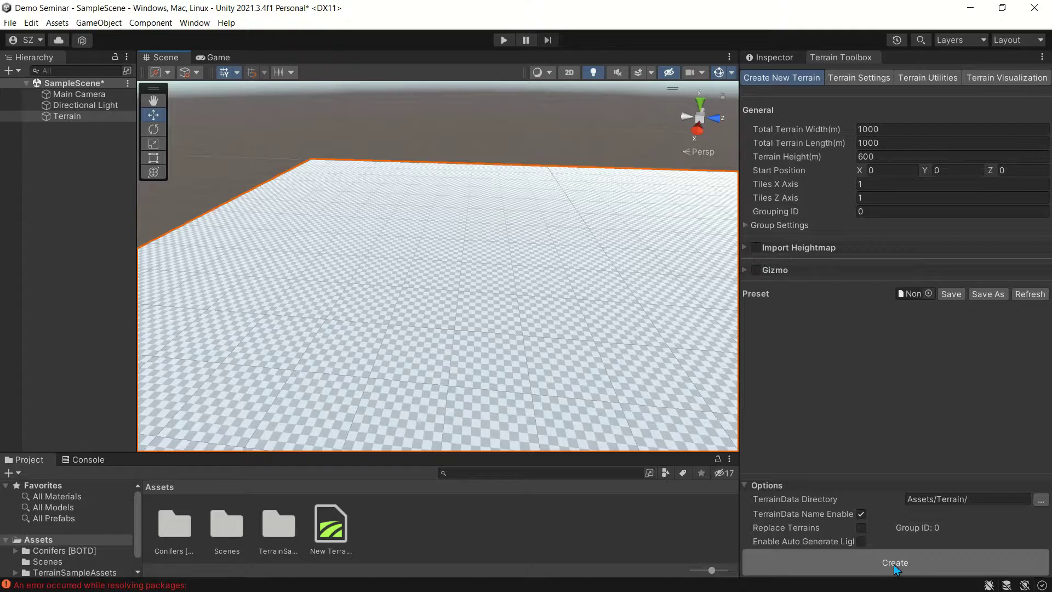
{"action": "left_click", "coordinate": [893, 563]}
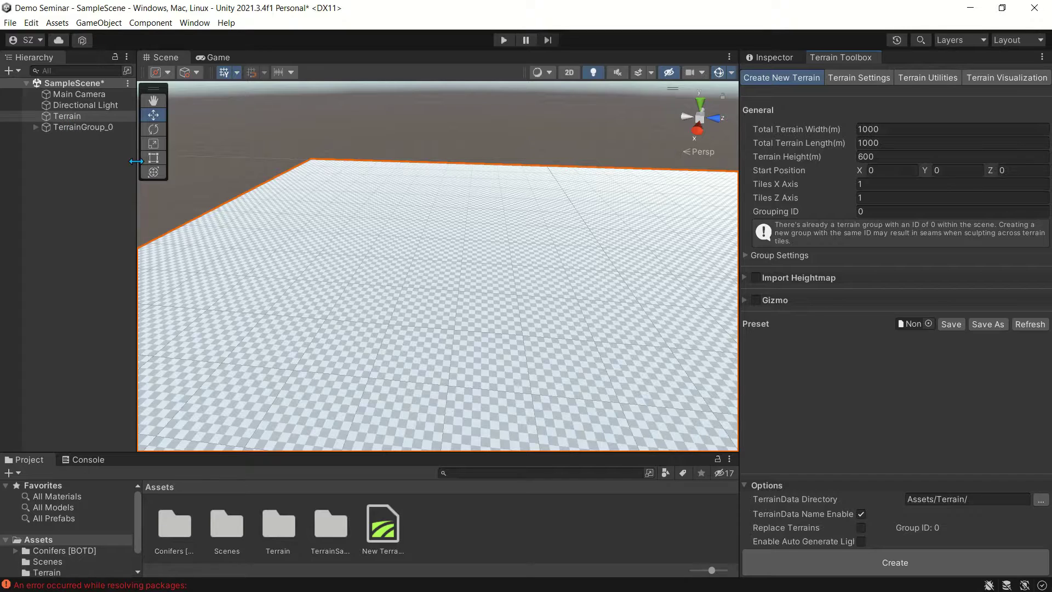
Delete the original standalone Terrain object from the scene, keeping TerrainGroup_0
{"action": "scroll", "coordinate": [443, 306], "scroll_direction": "down", "scroll_amount": 2}
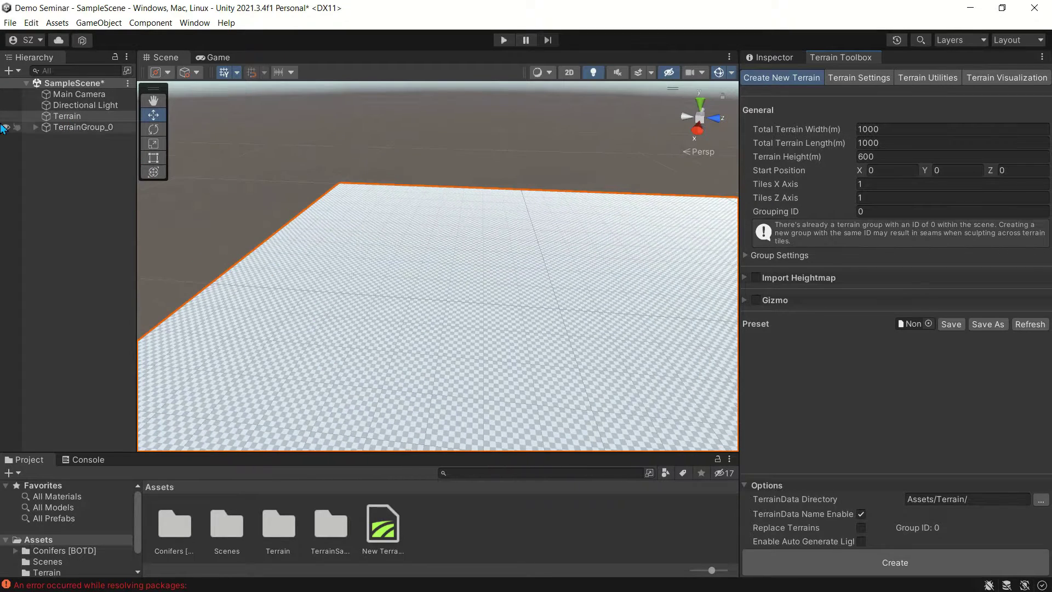
{"action": "right_click", "coordinate": [77, 115]}
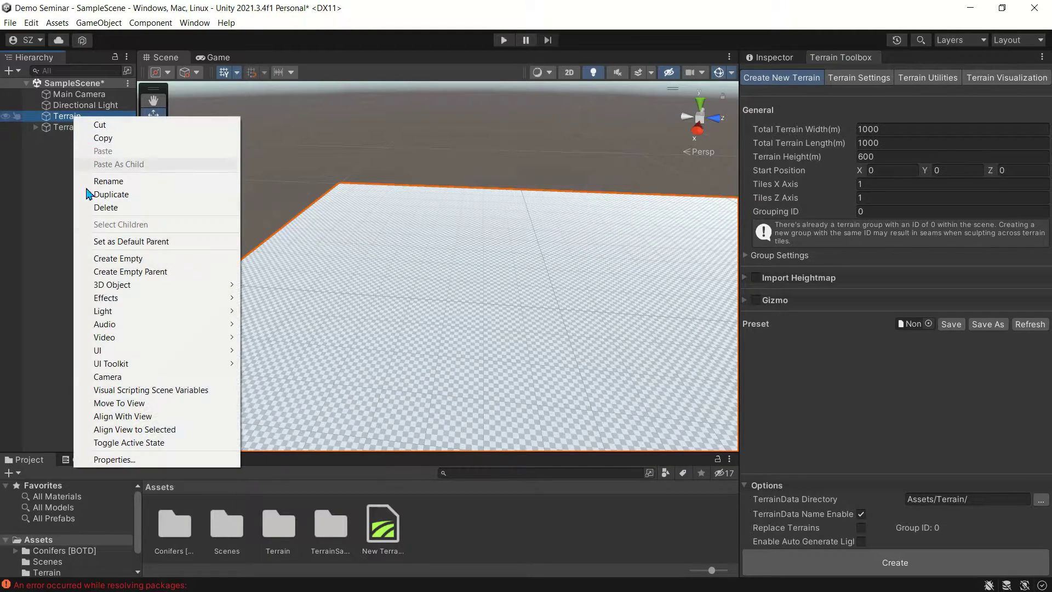
{"action": "left_click", "coordinate": [146, 208]}
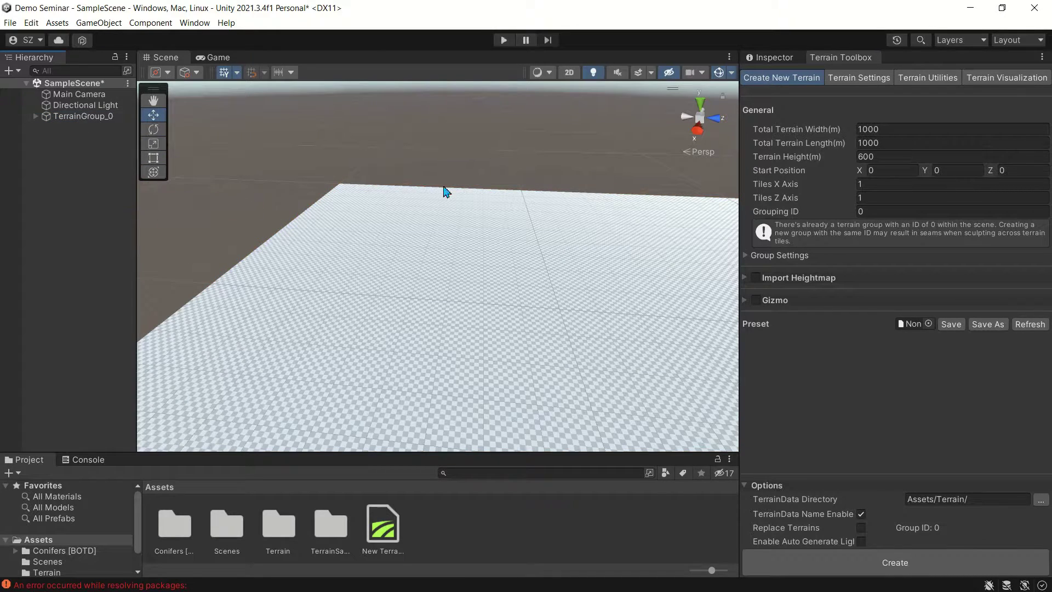
Expand TerrainGroup_0 and select its terrain tile to show the tile's components in the Inspector
{"action": "left_click", "coordinate": [774, 57]}
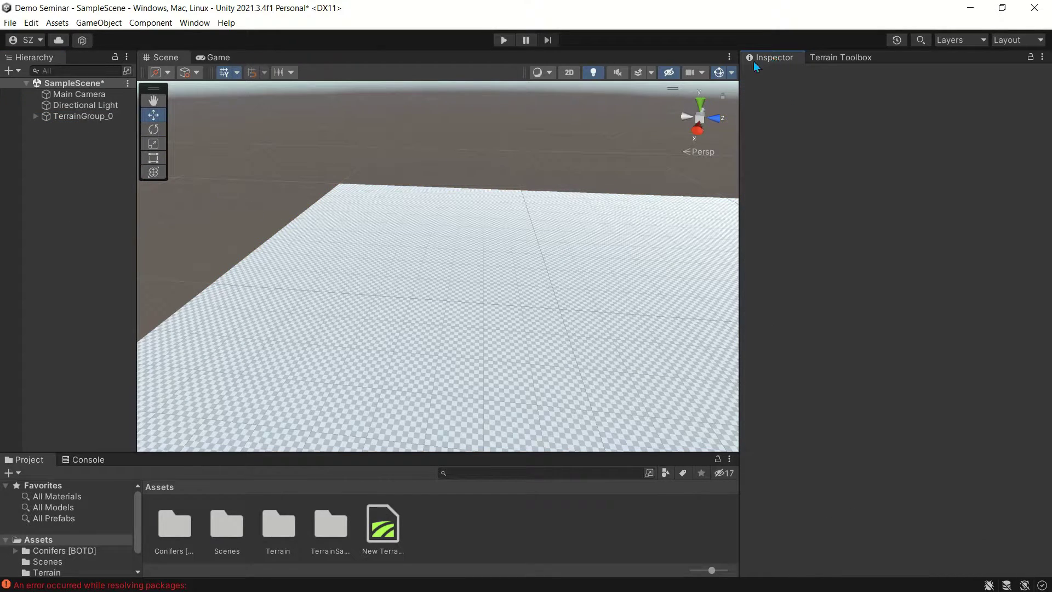
{"action": "left_click", "coordinate": [35, 116]}
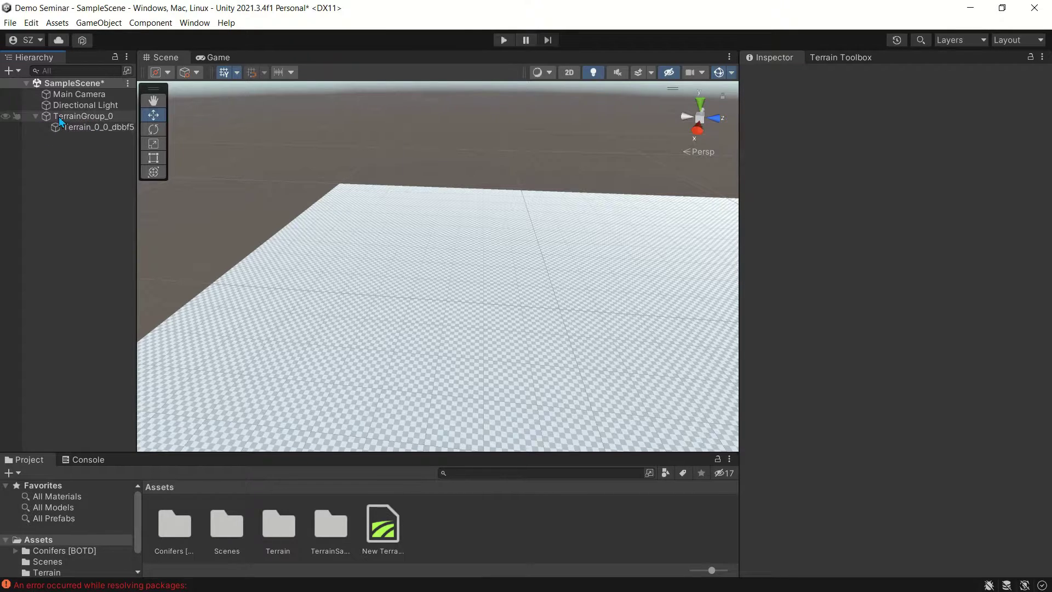
{"action": "left_click", "coordinate": [100, 131]}
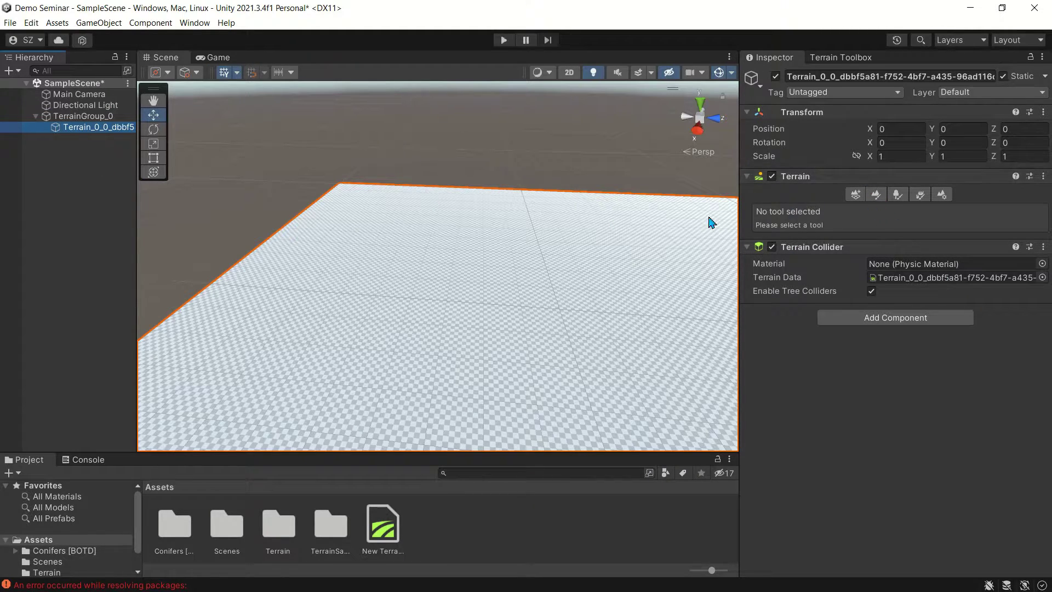
Frame the whole terrain tile in the scene and switch its paint tool to Raise or Lower Terrain
{"action": "scroll", "coordinate": [515, 316], "scroll_direction": "down", "scroll_amount": 2}
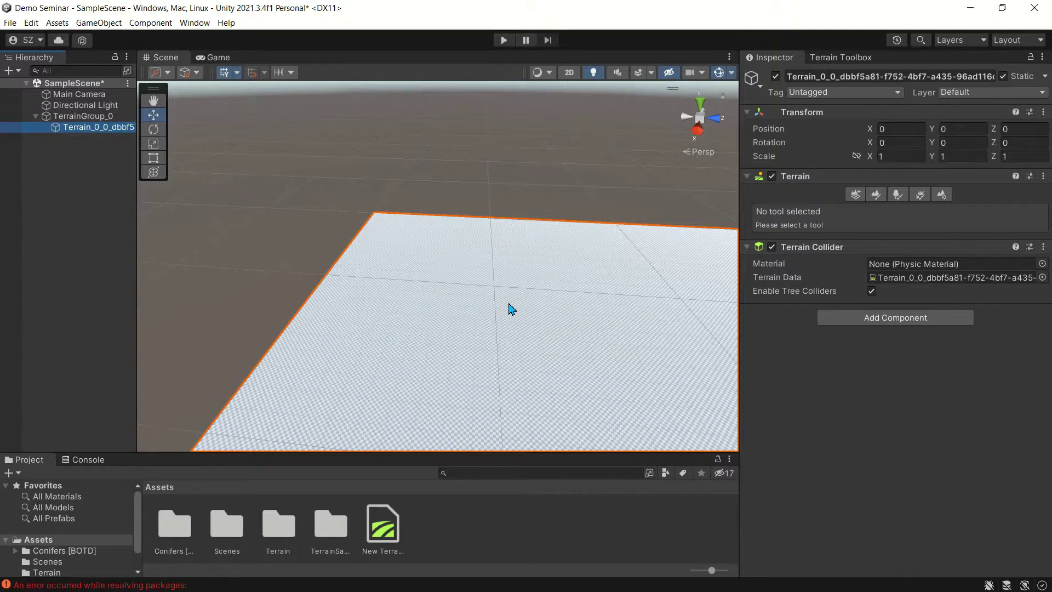
{"action": "scroll", "coordinate": [513, 305], "scroll_direction": "up", "scroll_amount": 5}
{"action": "scroll", "coordinate": [528, 304], "scroll_direction": "down", "scroll_amount": 3}
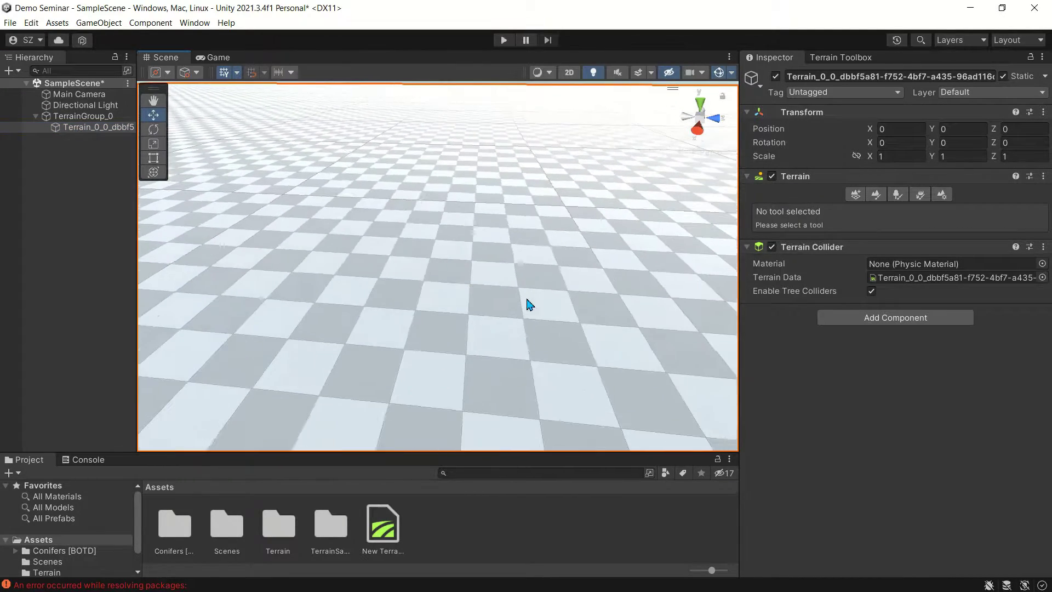
{"action": "double_click", "coordinate": [80, 130]}
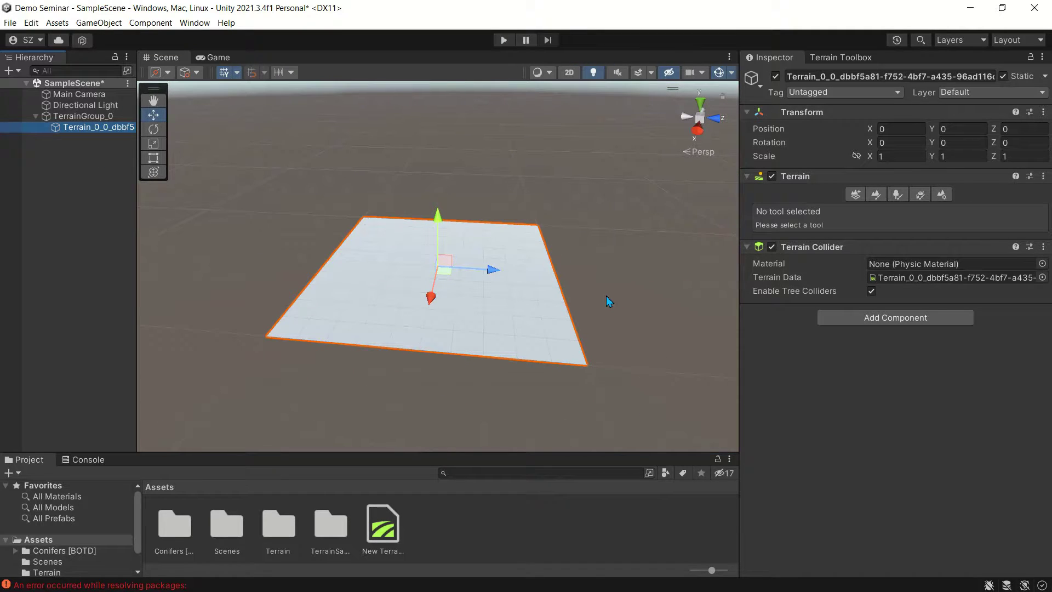
{"action": "left_click_drag", "start_coordinate": [606, 295], "coordinate": [630, 263], "text": "alt"}
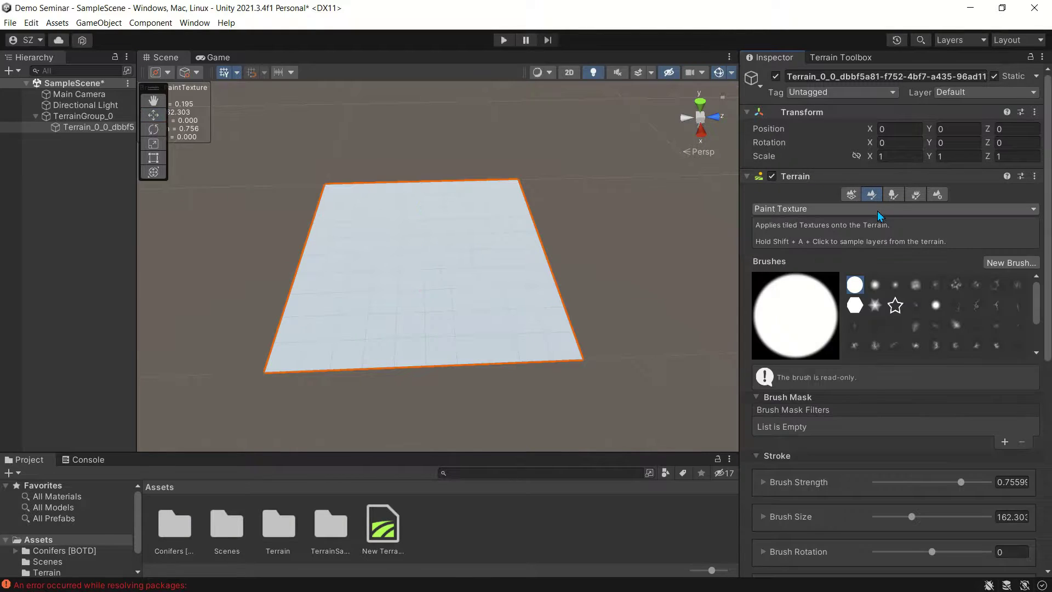
{"action": "left_click", "coordinate": [832, 210]}
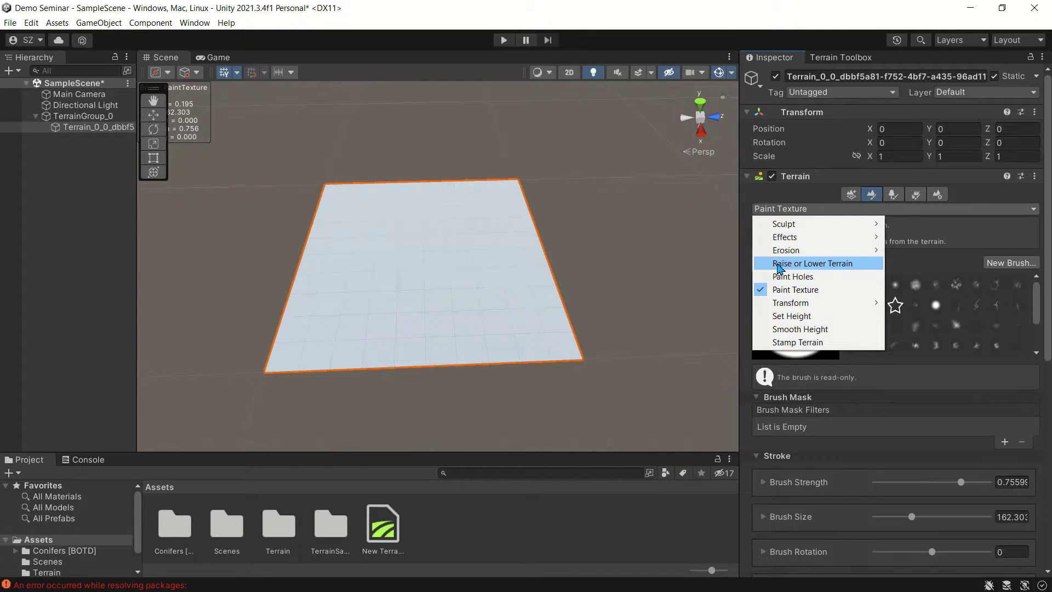
{"action": "left_click", "coordinate": [827, 265]}
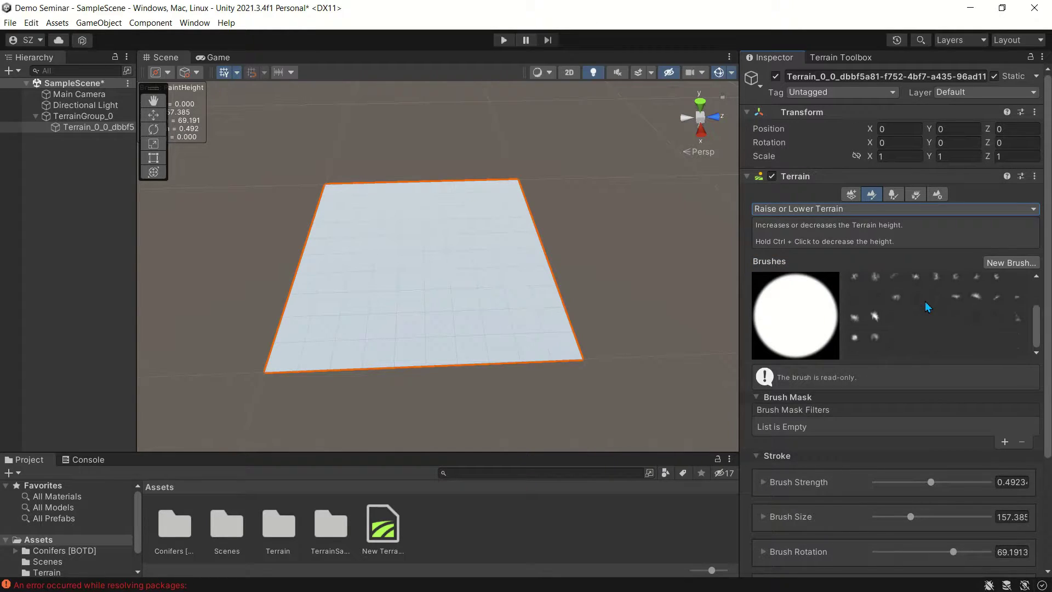
Choose the Terrainstamp_Mountain02_Brush as the sculpting brush
{"action": "scroll", "coordinate": [924, 300], "scroll_direction": "down", "scroll_amount": 3}
{"action": "scroll", "coordinate": [908, 317], "scroll_direction": "up", "scroll_amount": 3}
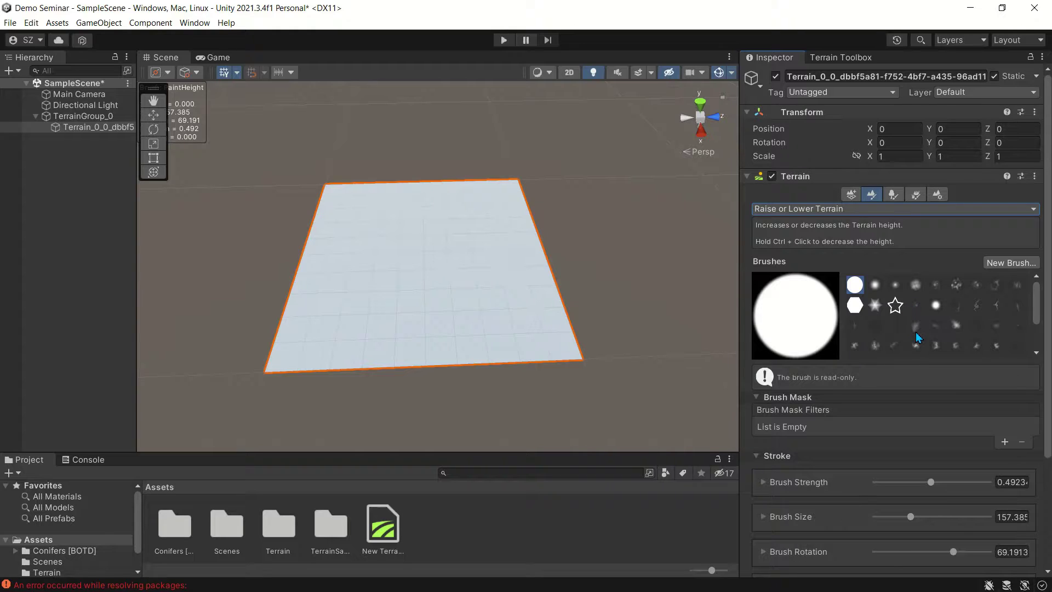
{"action": "scroll", "coordinate": [935, 315], "scroll_direction": "down", "scroll_amount": 2}
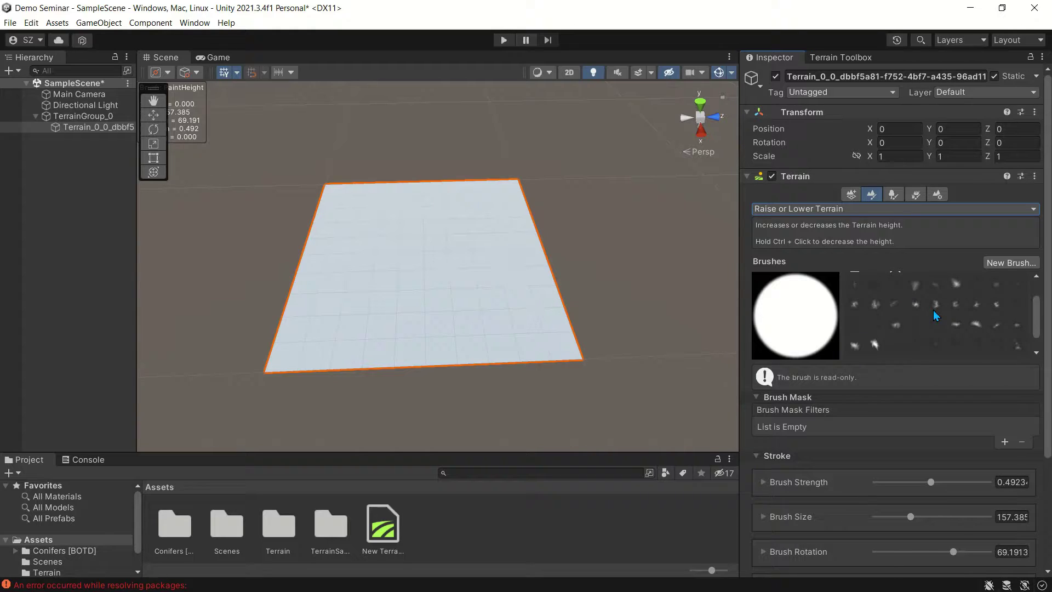
{"action": "left_click", "coordinate": [875, 304]}
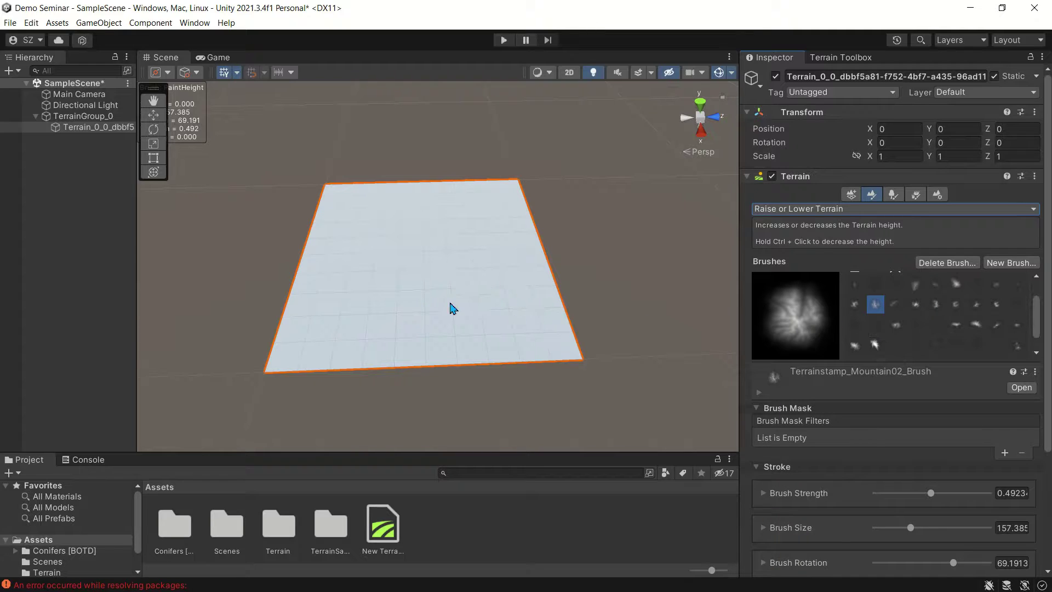
Raise a mountain ridge along the terrain's far edge and more peaks near its far-left corner
{"action": "scroll", "coordinate": [436, 307], "scroll_direction": "up", "scroll_amount": 3}
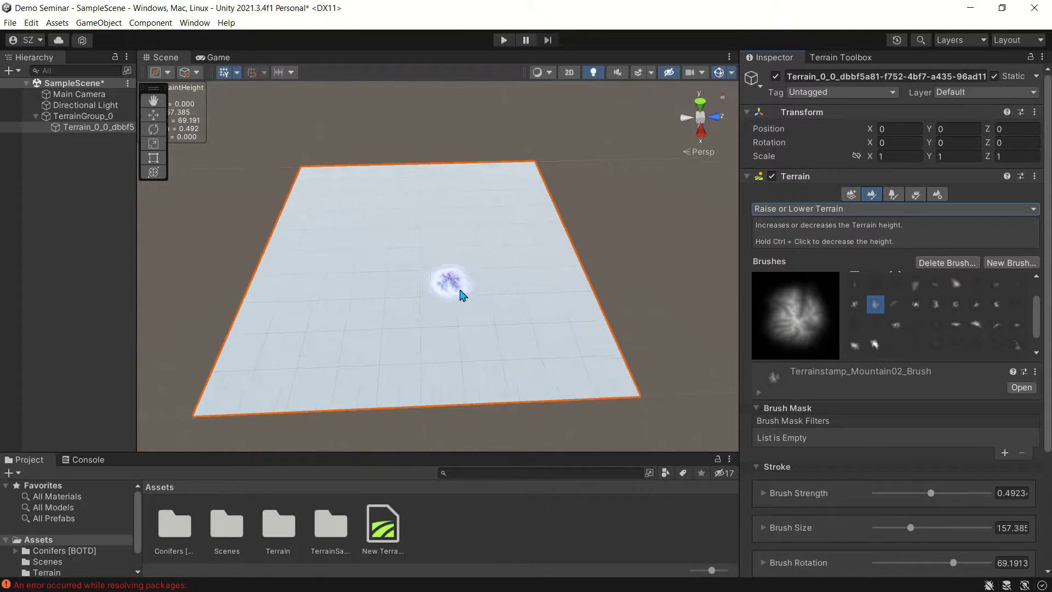
{"action": "right_click_drag", "start_coordinate": [492, 353], "coordinate": [459, 306]}
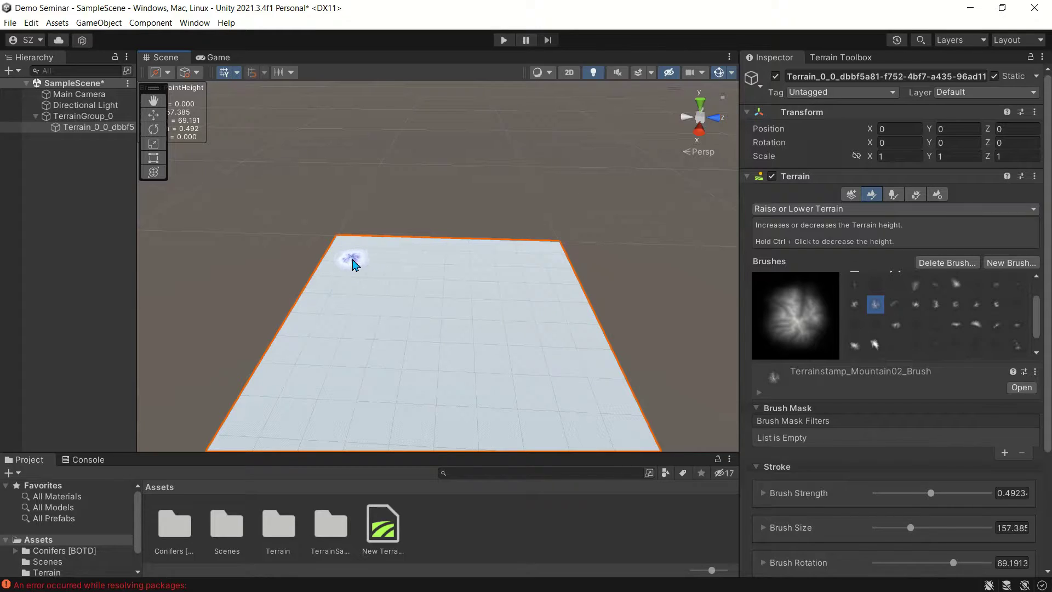
{"action": "left_click_drag", "start_coordinate": [357, 262], "coordinate": [521, 268]}
{"action": "mouse_move", "coordinate": [346, 282]}
{"action": "left_mouse_down"}
{"action": "mouse_move", "coordinate": [336, 270]}
{"action": "mouse_move", "coordinate": [351, 295]}
{"action": "mouse_move", "coordinate": [378, 274]}
{"action": "left_mouse_up"}
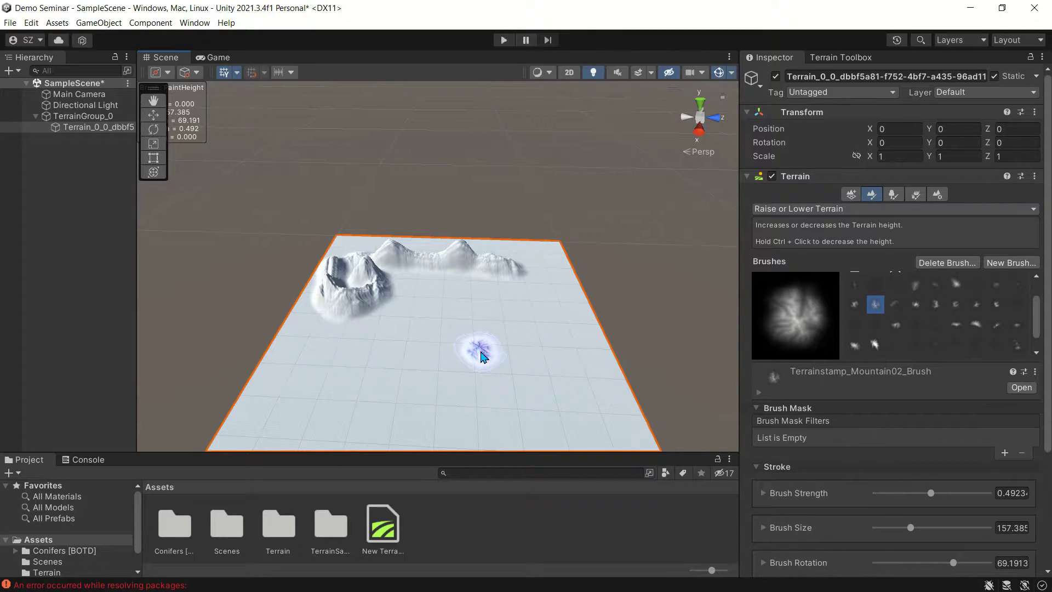
Raise a larger mountain in front of the far ridge with brush strength about 0.55 and brush size about 268
{"action": "key", "text": "a"}
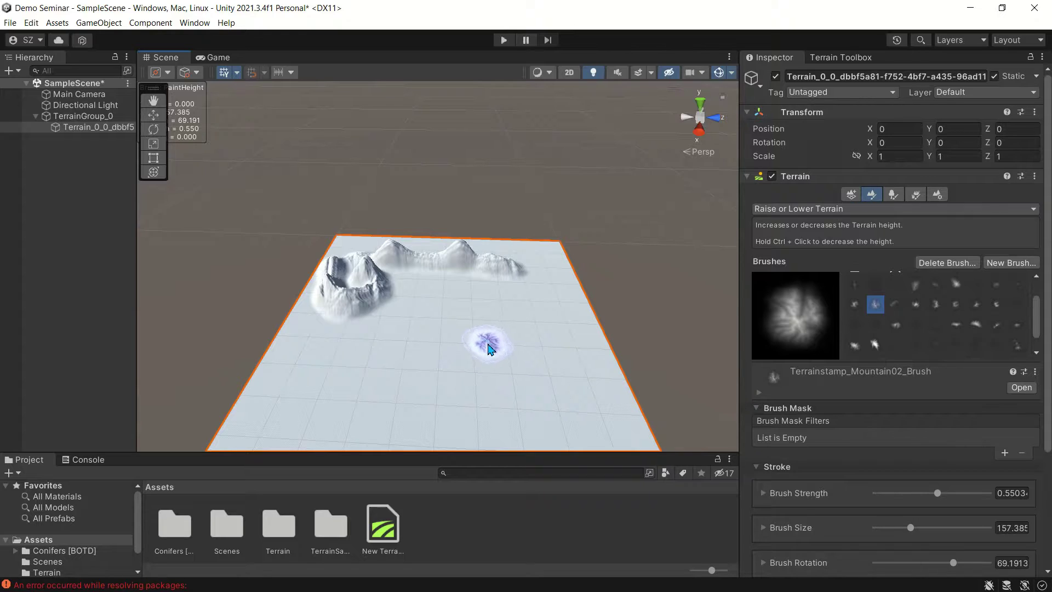
{"action": "key", "text": "a"}
{"action": "key", "text": "s"}
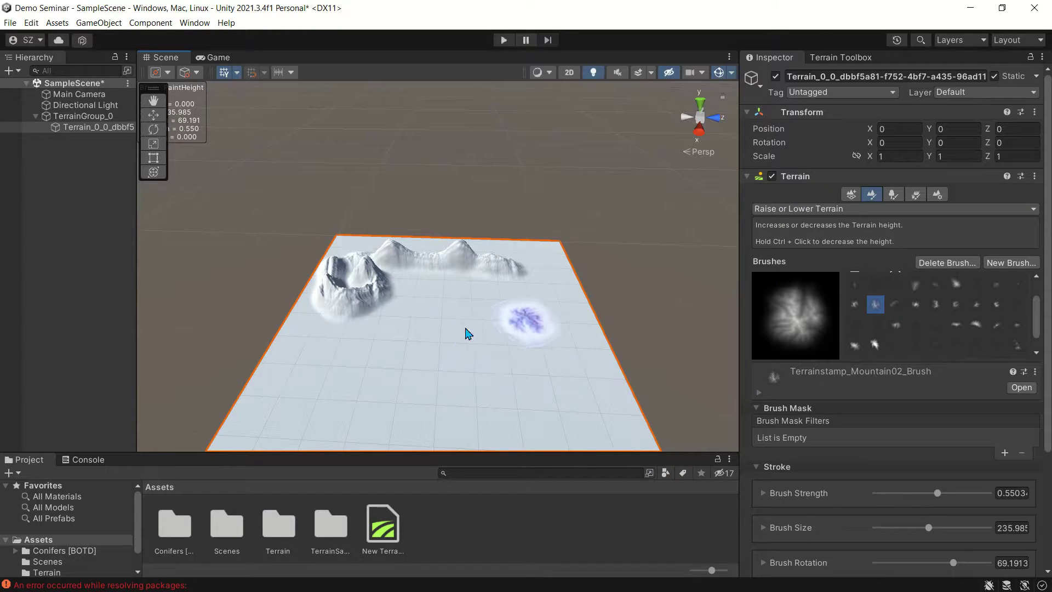
{"action": "key", "text": "s"}
{"action": "left_click_drag", "start_coordinate": [432, 301], "coordinate": [482, 301]}
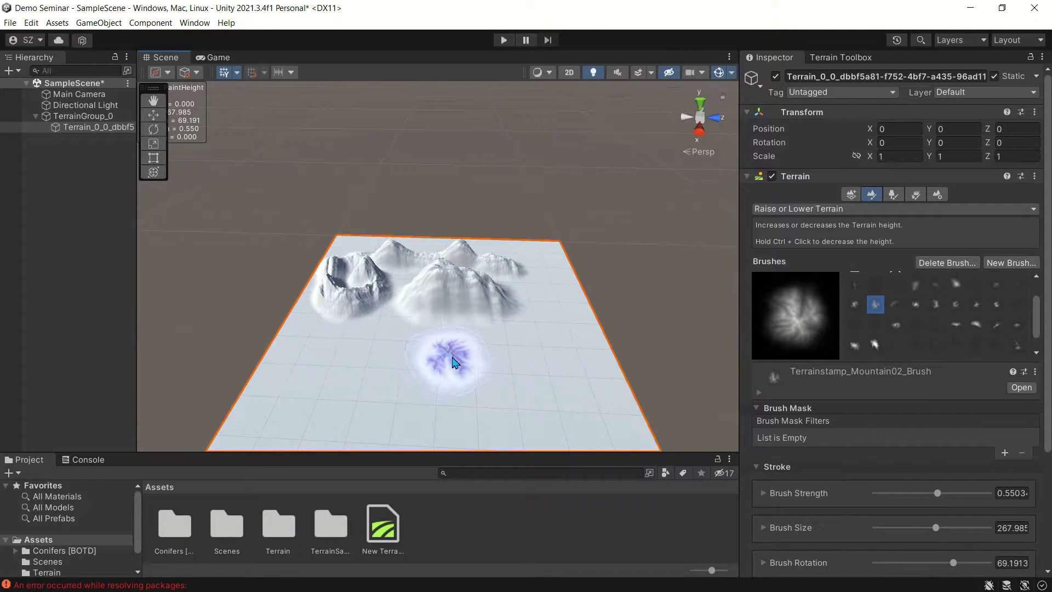
Rotate the mountain brush to about -83.4 degrees
{"action": "key", "text": "a"}
{"action": "key", "text": "a"}
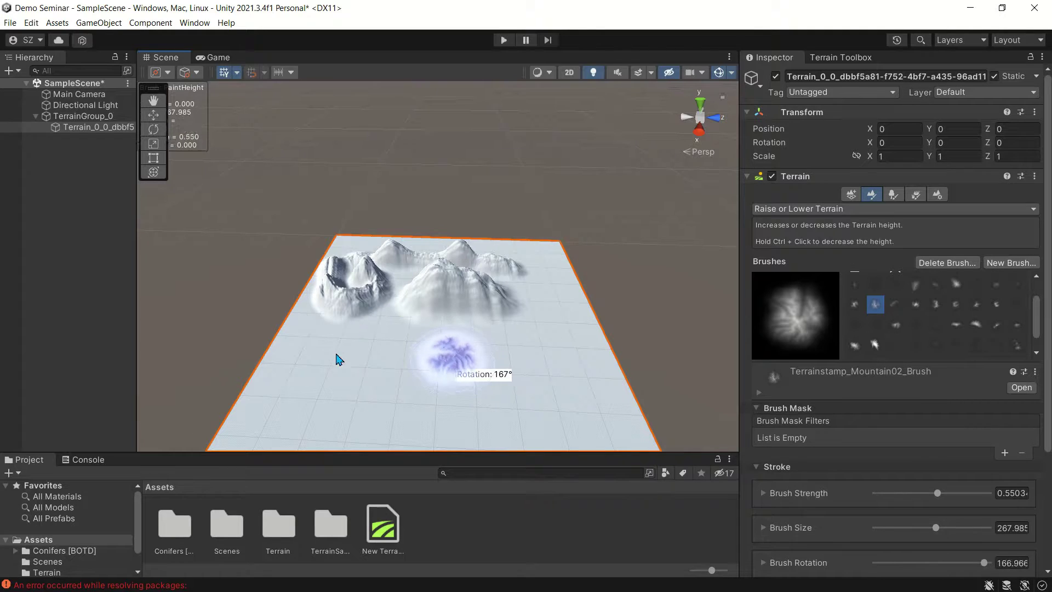
{"action": "key", "text": "a"}
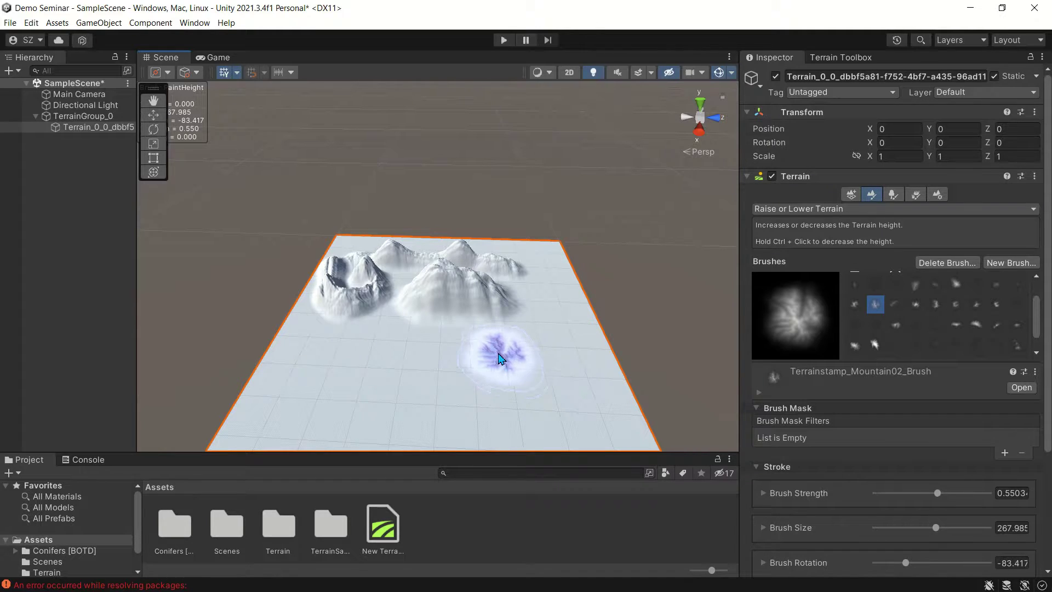
Examine the Terrain shortcuts for adjusting brush strength, size and rotation in the scene view
{"action": "left_click", "coordinate": [10, 24]}
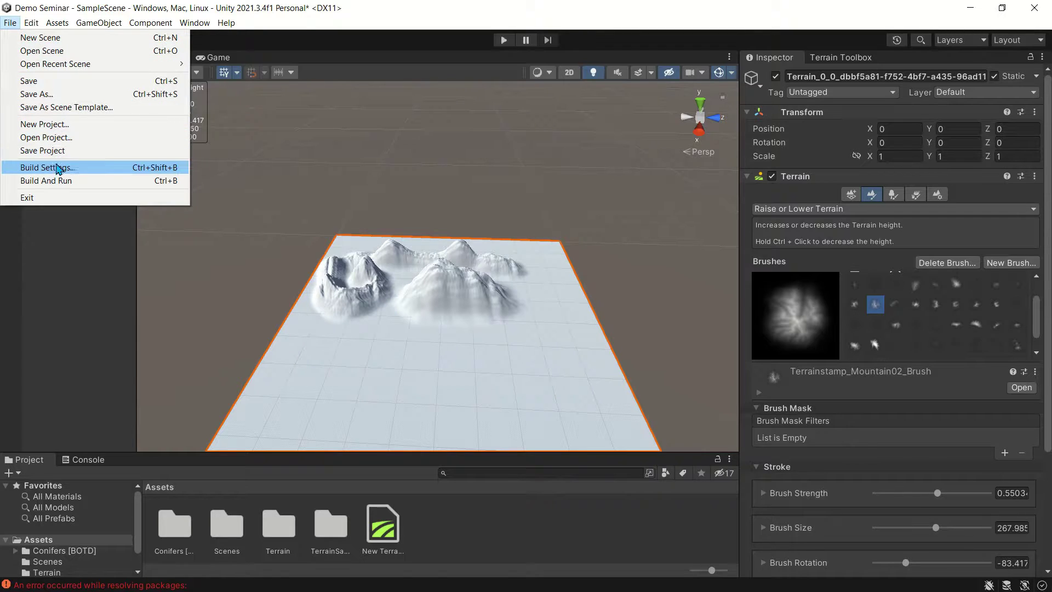
{"action": "mouse_move", "coordinate": [31, 23]}
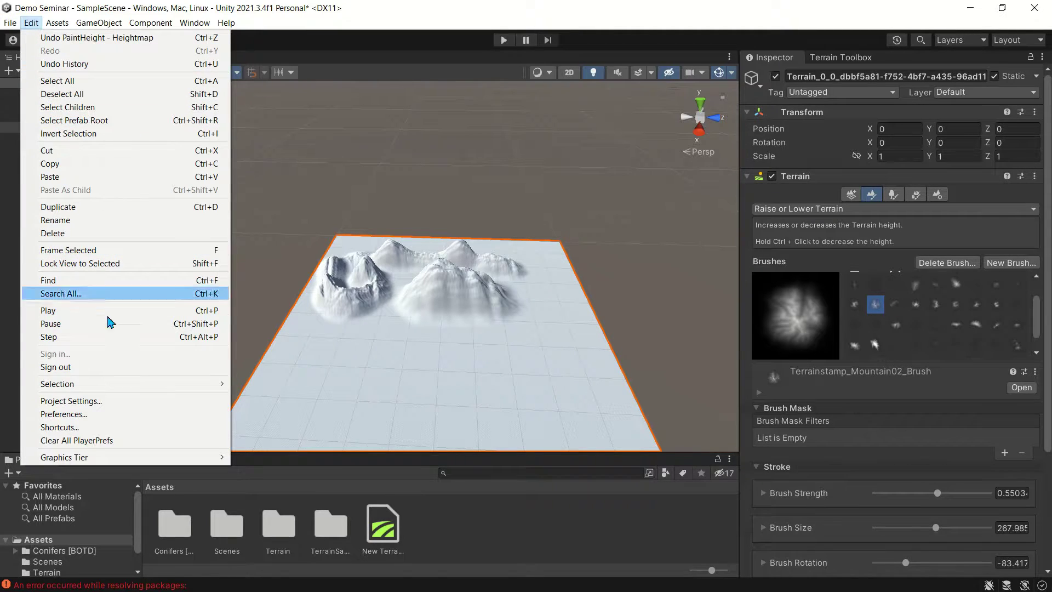
{"action": "left_click", "coordinate": [144, 427]}
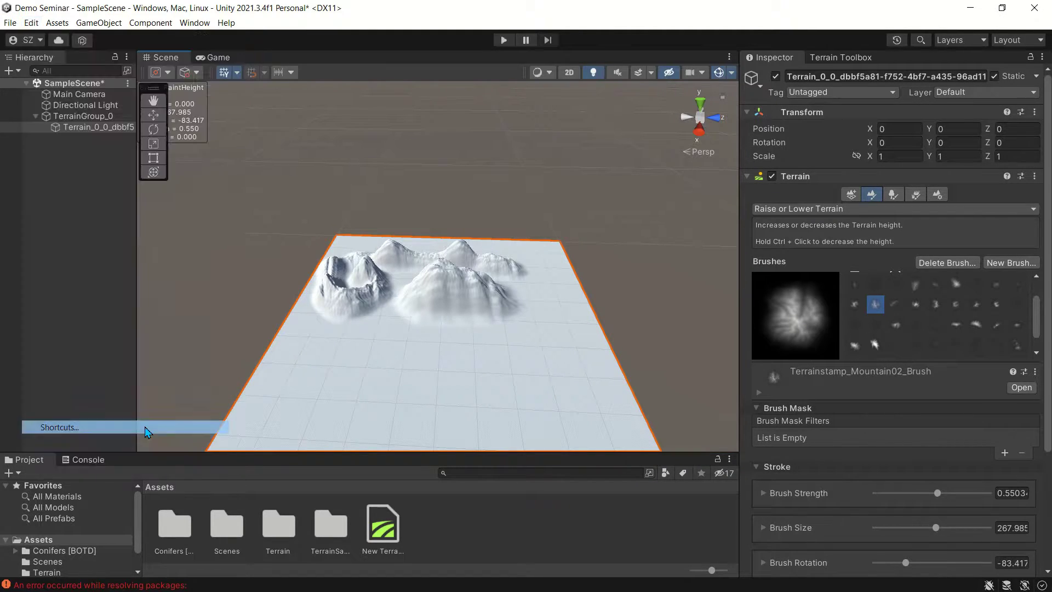
{"action": "scroll", "coordinate": [277, 384], "scroll_direction": "down", "scroll_amount": 5}
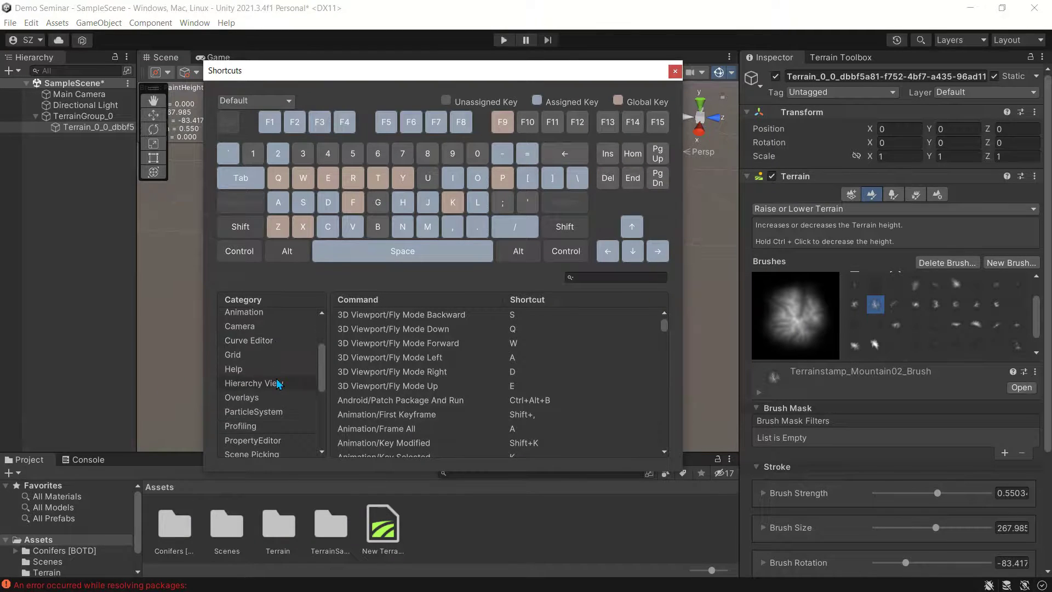
{"action": "scroll", "coordinate": [277, 389], "scroll_direction": "down", "scroll_amount": 3}
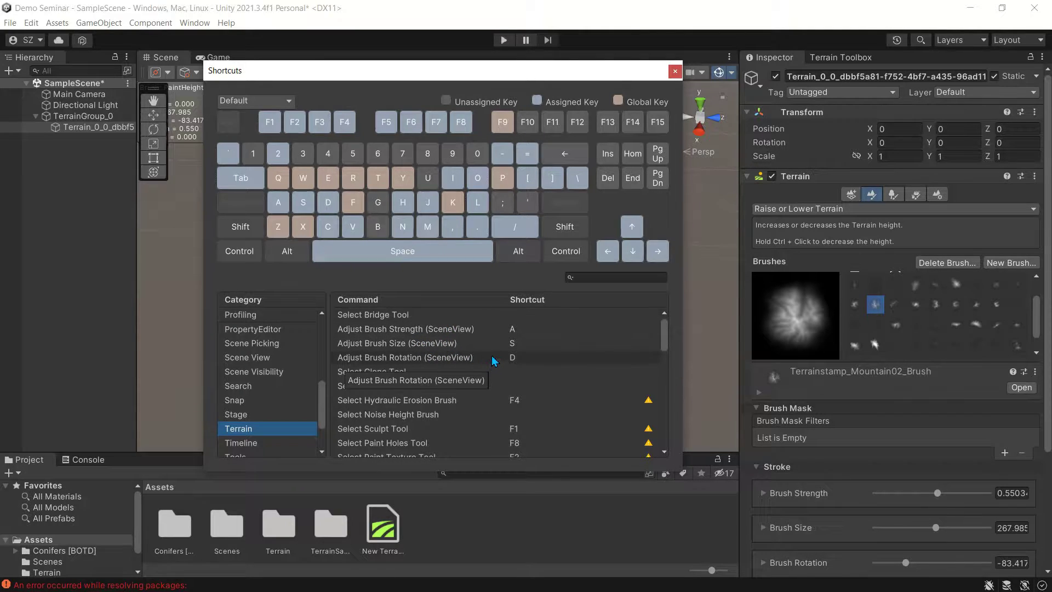
{"action": "left_click", "coordinate": [675, 73]}
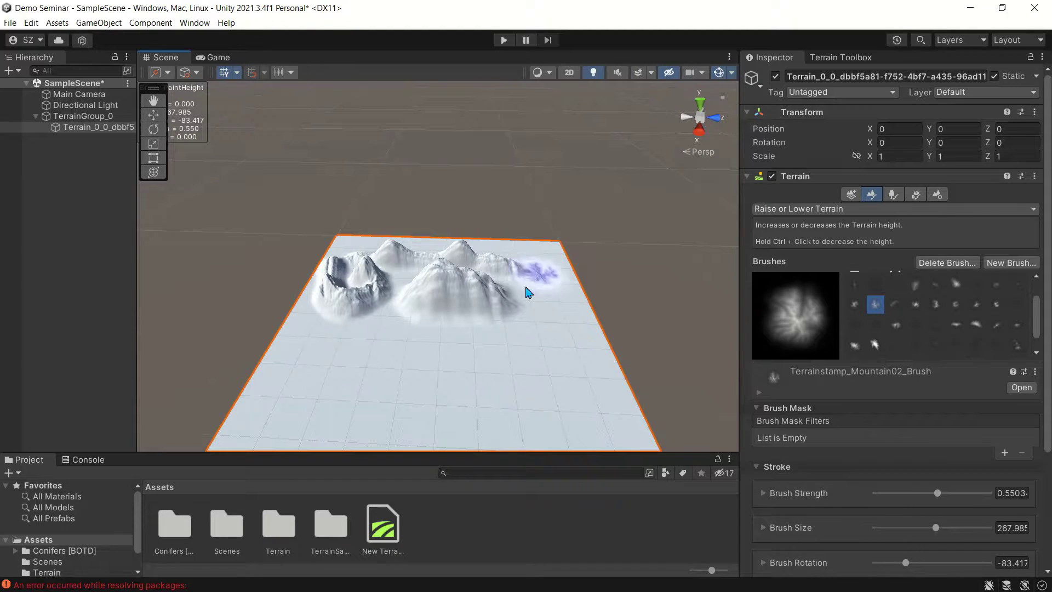
Lower the terrain in the middle of the large mountain with the mountain brush to carve a gap
{"action": "left_click", "coordinate": [448, 293]}
{"action": "mouse_move", "coordinate": [453, 277]}
{"action": "left_mouse_down"}
{"action": "mouse_move", "coordinate": [447, 266]}
{"action": "mouse_move", "coordinate": [447, 285]}
{"action": "mouse_move", "coordinate": [482, 283]}
{"action": "left_mouse_up"}
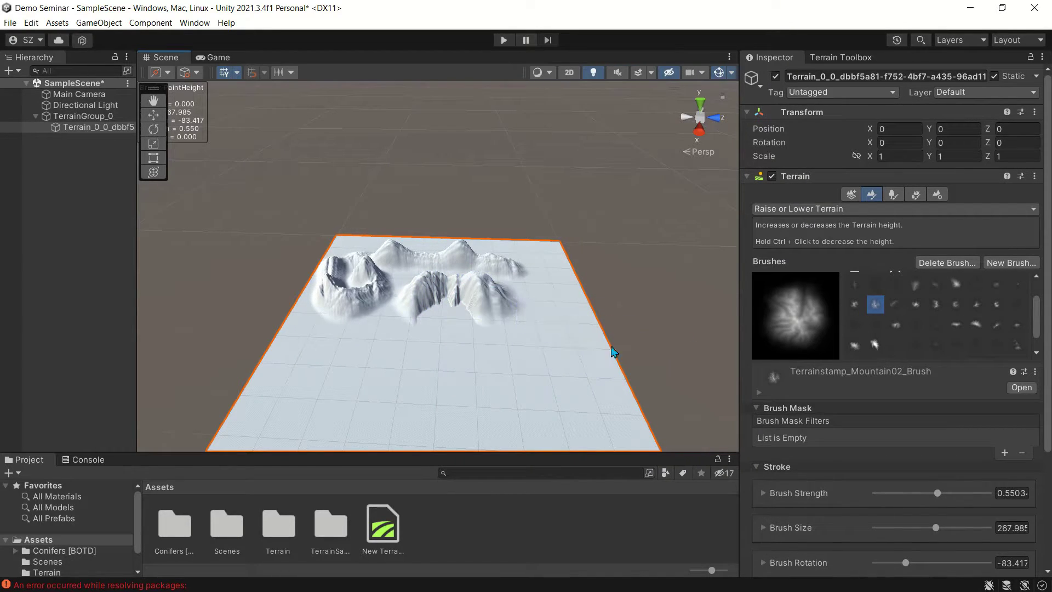
Switch the sculpting brush to the first solid round brush and bring the whole terrain into view
{"action": "scroll", "coordinate": [861, 462], "scroll_direction": "down", "scroll_amount": 3}
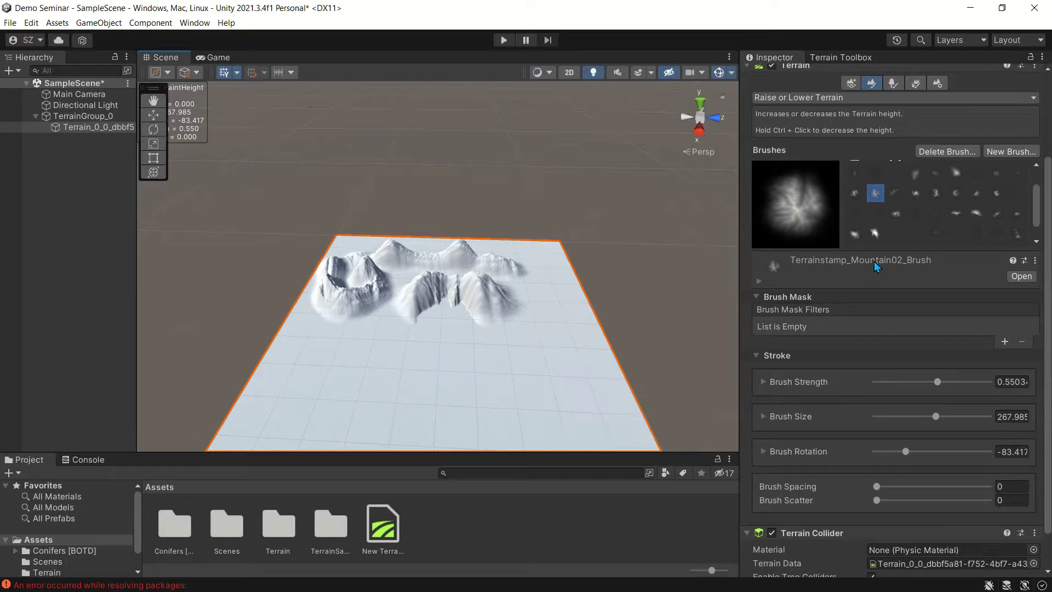
{"action": "scroll", "coordinate": [906, 244], "scroll_direction": "up", "scroll_amount": 2}
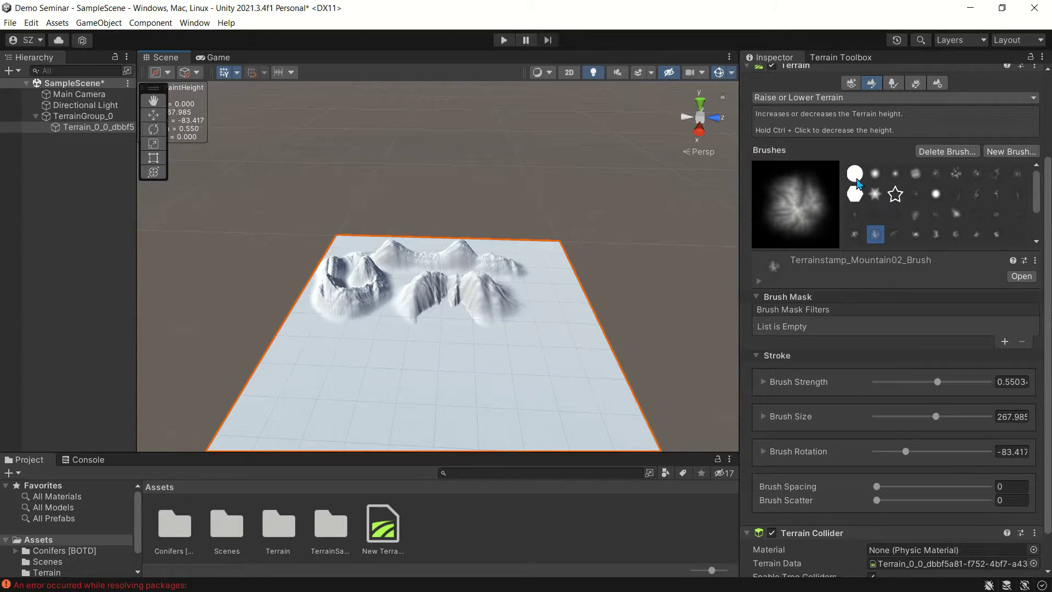
{"action": "left_click", "coordinate": [855, 174]}
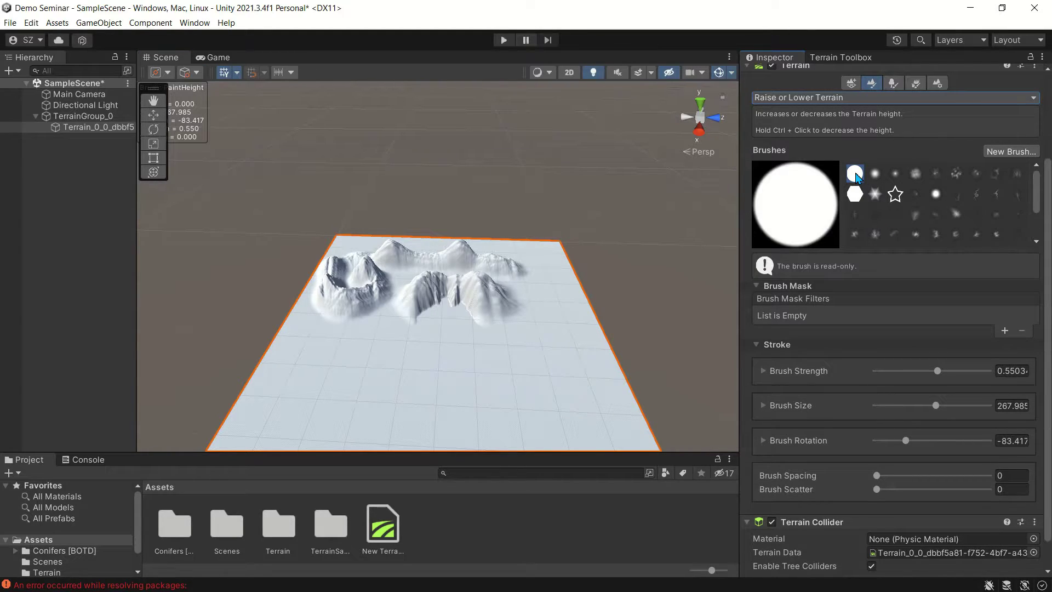
{"action": "scroll", "coordinate": [542, 351], "scroll_direction": "down", "scroll_amount": 1}
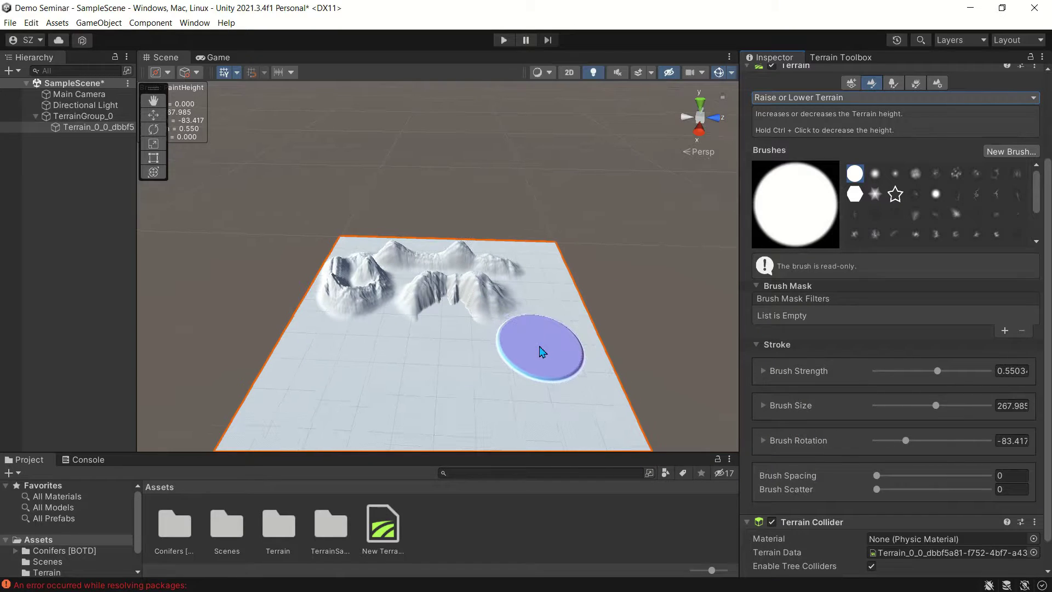
{"action": "scroll", "coordinate": [539, 349], "scroll_direction": "down", "scroll_amount": 1}
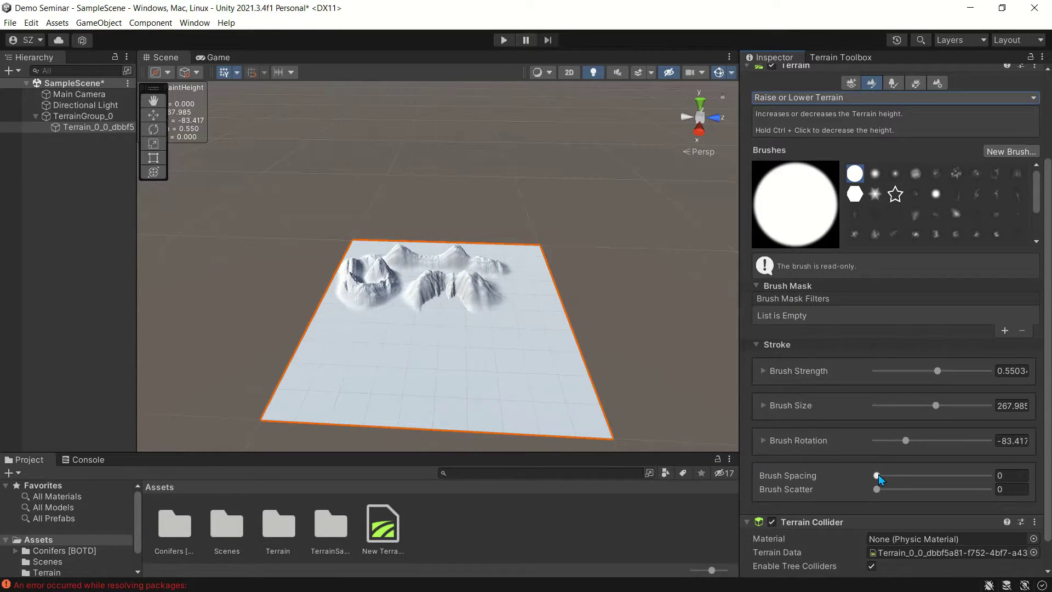
Try round-brush strokes across the flat foreground with Brush Spacing 35 and 1, and undo both strokes
{"action": "left_click_drag", "start_coordinate": [876, 475], "coordinate": [888, 476]}
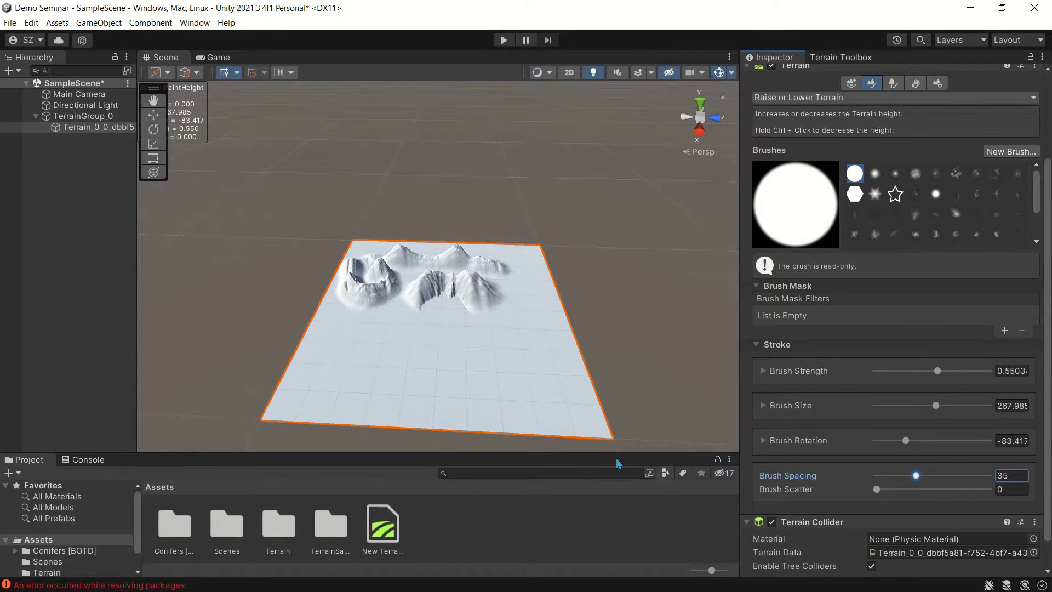
{"action": "left_click_drag", "start_coordinate": [348, 357], "coordinate": [493, 369]}
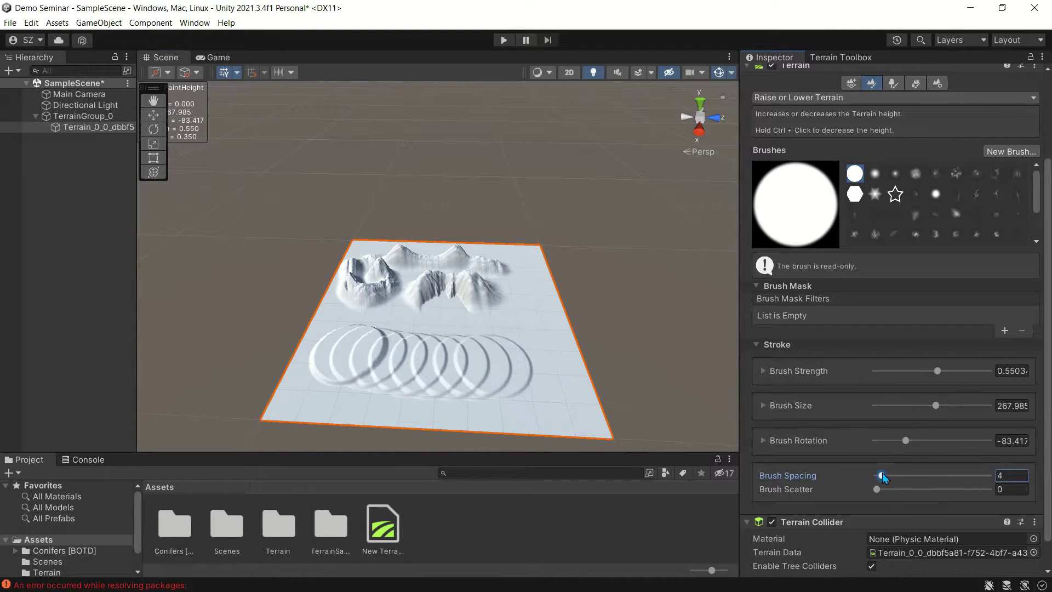
{"action": "mouse_move", "coordinate": [399, 404]}
{"action": "left_mouse_down"}
{"action": "mouse_move", "coordinate": [438, 394]}
{"action": "mouse_move", "coordinate": [458, 422]}
{"action": "mouse_move", "coordinate": [476, 393]}
{"action": "left_mouse_up"}
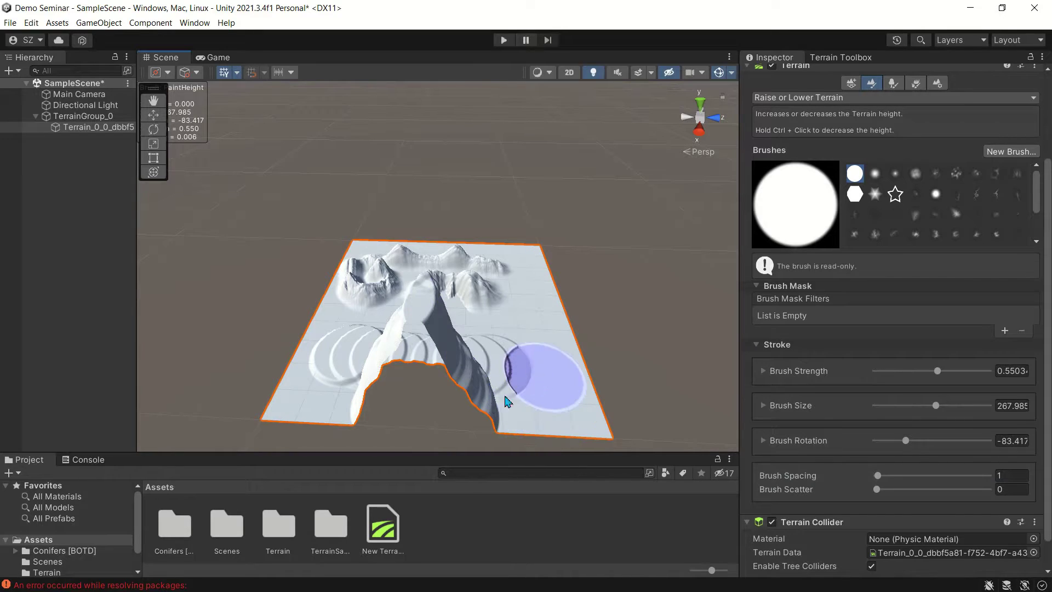
{"action": "key", "text": "ctrl+z"}
{"action": "key", "text": "ctrl+z"}
Try raising a mound on the foreground's left side, undo it, and reset Brush Spacing to 0
{"action": "left_click_drag", "start_coordinate": [343, 359], "coordinate": [383, 358]}
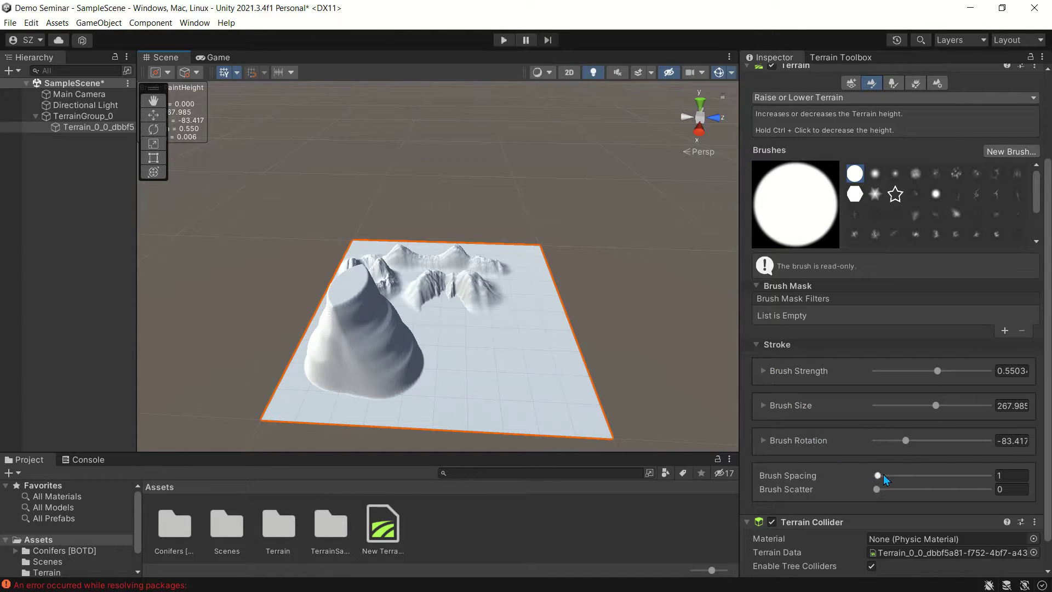
{"action": "left_click_drag", "start_coordinate": [880, 476], "coordinate": [867, 478]}
{"action": "key", "text": "ctrl+z"}
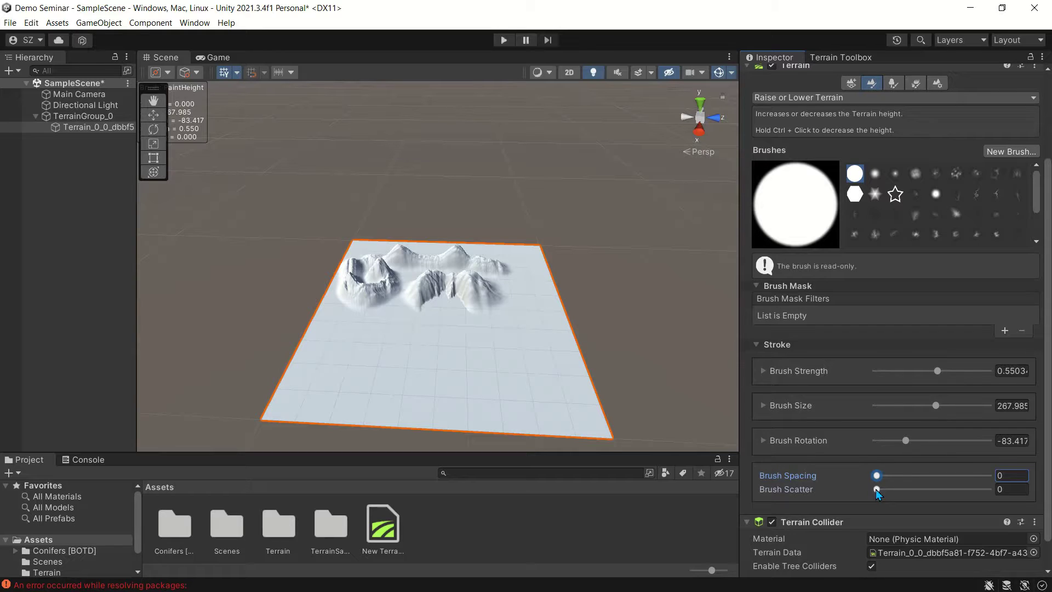
Set Brush Scatter to 31, try round-brush strokes across the flat foreground, and undo the strokes
{"action": "left_click_drag", "start_coordinate": [876, 490], "coordinate": [896, 489]}
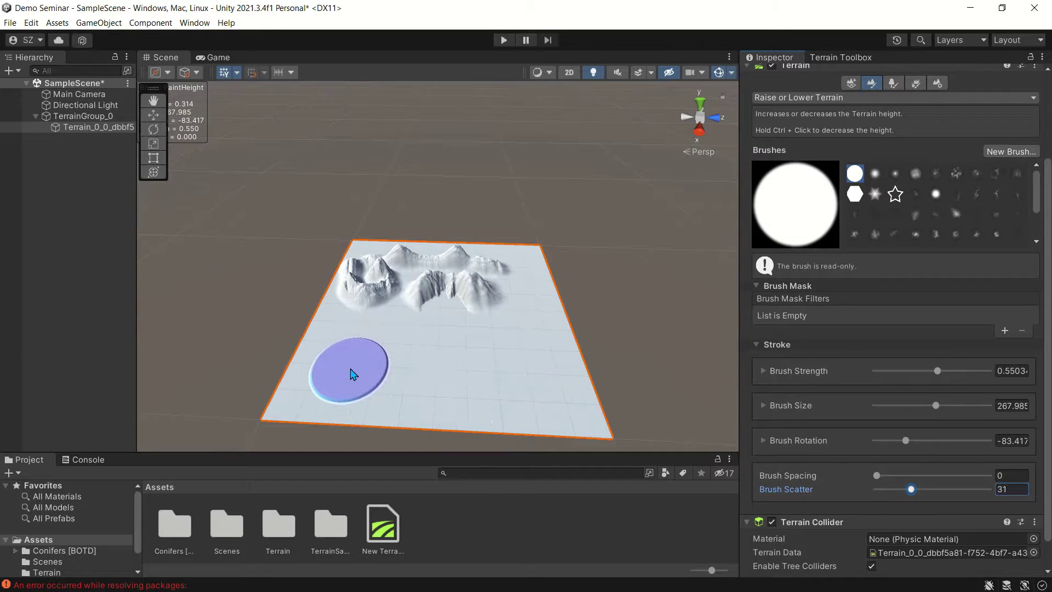
{"action": "left_click_drag", "start_coordinate": [352, 371], "coordinate": [421, 378]}
{"action": "mouse_move", "coordinate": [489, 382]}
{"action": "left_mouse_down"}
{"action": "mouse_move", "coordinate": [481, 369]}
{"action": "mouse_move", "coordinate": [536, 357]}
{"action": "mouse_move", "coordinate": [572, 419]}
{"action": "left_mouse_up"}
{"action": "key", "text": "ctrl+z"}
{"action": "key", "text": "ctrl+z"}
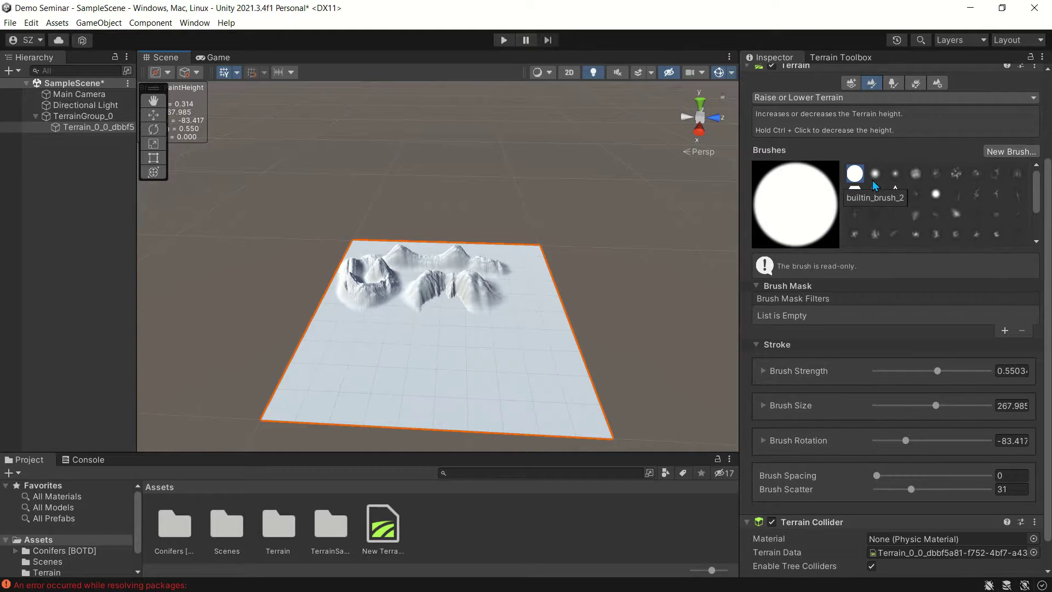
Raise rough ground along the front edge and right side of the terrain with Terrainstamp_Mountain02_Brush
{"action": "left_click", "coordinate": [874, 235]}
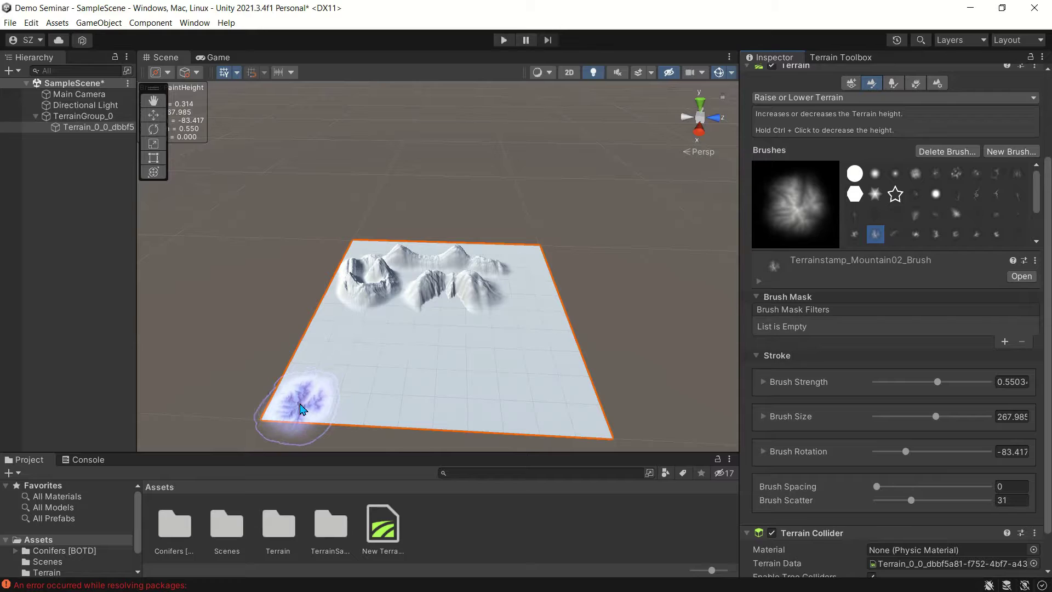
{"action": "mouse_move", "coordinate": [301, 408]}
{"action": "left_mouse_down"}
{"action": "mouse_move", "coordinate": [305, 383]}
{"action": "mouse_move", "coordinate": [446, 418]}
{"action": "mouse_move", "coordinate": [547, 394]}
{"action": "mouse_move", "coordinate": [542, 328]}
{"action": "left_mouse_up"}
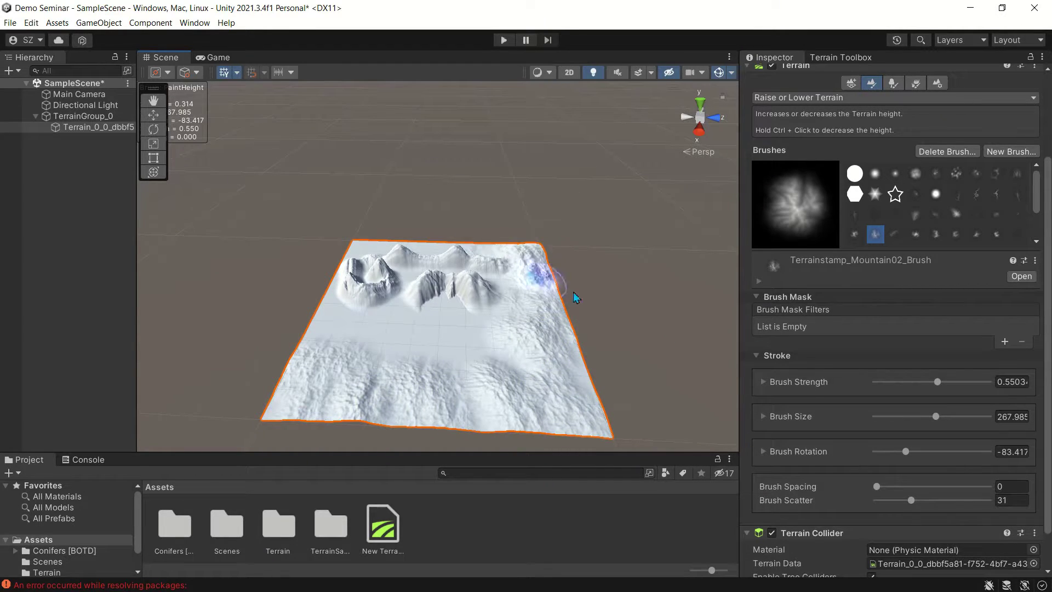
Set Brush Scatter to 3 and raise mountains on the terrain's left edge and across its middle
{"action": "scroll", "coordinate": [906, 442], "scroll_direction": "down", "scroll_amount": 3}
{"action": "left_click_drag", "start_coordinate": [912, 463], "coordinate": [880, 463]}
{"action": "mouse_move", "coordinate": [446, 348]}
{"action": "left_mouse_down"}
{"action": "mouse_move", "coordinate": [477, 347]}
{"action": "mouse_move", "coordinate": [359, 347]}
{"action": "mouse_move", "coordinate": [322, 327]}
{"action": "mouse_move", "coordinate": [422, 301]}
{"action": "mouse_move", "coordinate": [482, 329]}
{"action": "mouse_move", "coordinate": [482, 305]}
{"action": "left_mouse_up"}
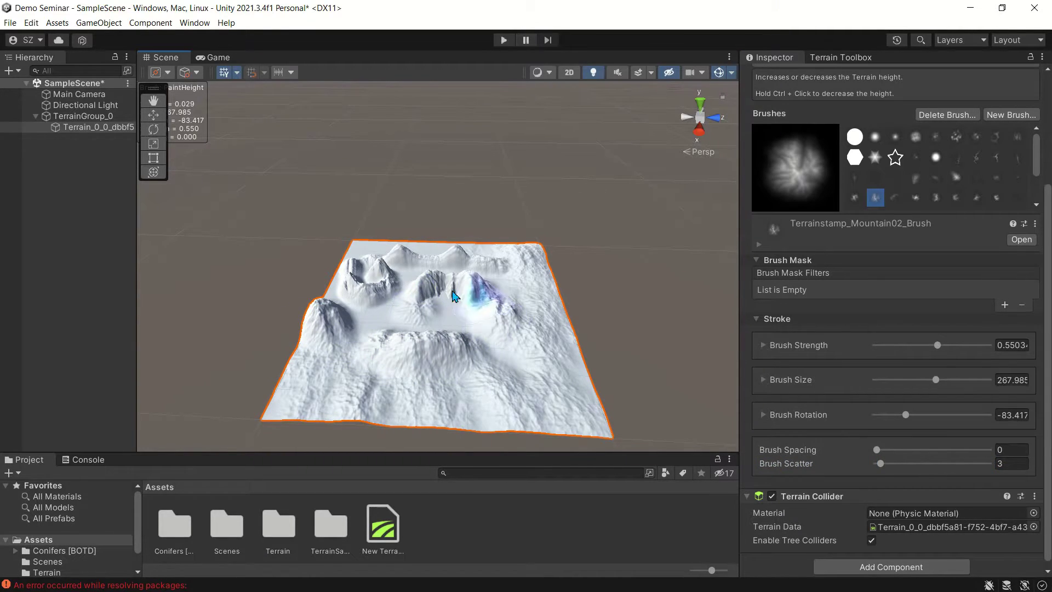
{"action": "left_click", "coordinate": [361, 239]}
{"action": "scroll", "coordinate": [477, 233], "scroll_direction": "up", "scroll_amount": 1}
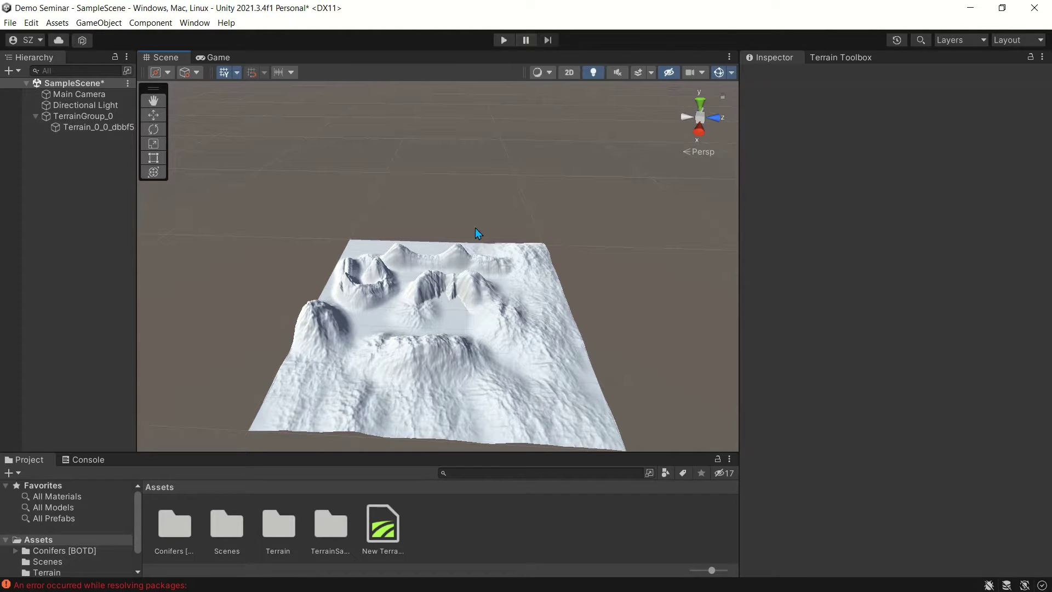
Reselect the terrain tile and raise more rugged mountains along its back edge, far corner and centre
{"action": "left_click", "coordinate": [102, 132]}
{"action": "left_click_drag", "start_coordinate": [601, 204], "coordinate": [444, 256], "text": "alt"}
{"action": "middle_click_drag", "start_coordinate": [570, 286], "coordinate": [375, 303]}
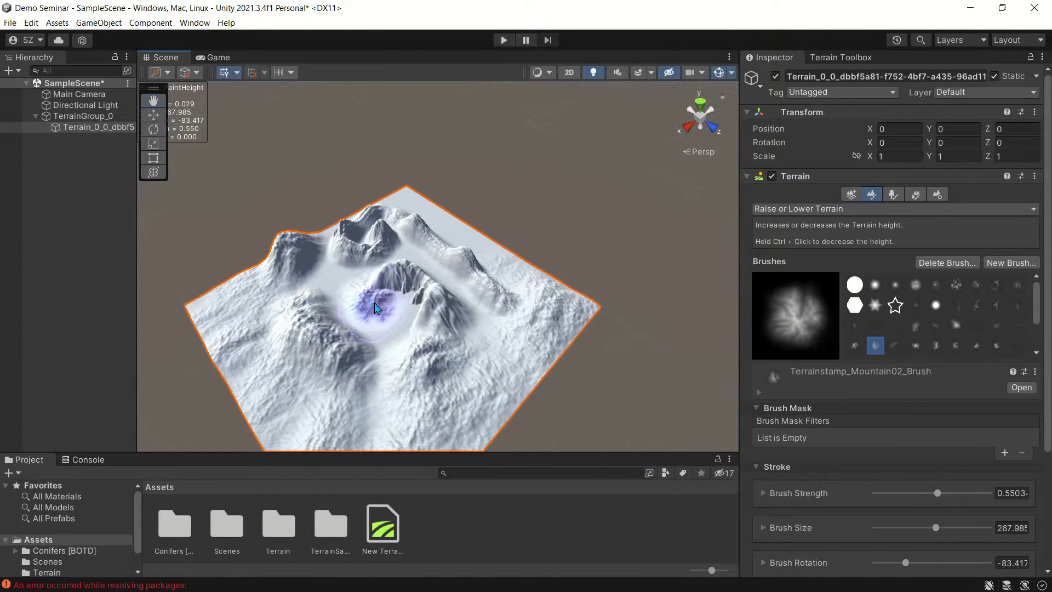
{"action": "mouse_move", "coordinate": [375, 307]}
{"action": "left_mouse_down"}
{"action": "mouse_move", "coordinate": [411, 196]}
{"action": "mouse_move", "coordinate": [470, 220]}
{"action": "mouse_move", "coordinate": [566, 308]}
{"action": "mouse_move", "coordinate": [337, 285]}
{"action": "mouse_move", "coordinate": [375, 329]}
{"action": "mouse_move", "coordinate": [378, 422]}
{"action": "mouse_move", "coordinate": [566, 400]}
{"action": "mouse_move", "coordinate": [591, 388]}
{"action": "left_mouse_up"}
{"action": "middle_click_drag", "start_coordinate": [478, 384], "coordinate": [570, 321]}
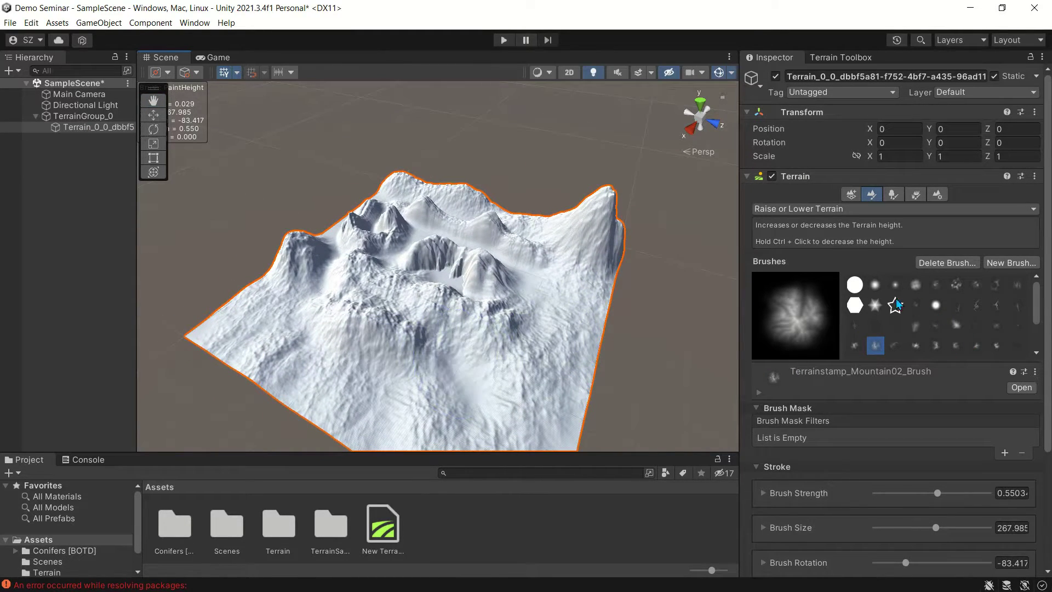
Switch to the soft round brush and raise smooth peaks in the foreground and on the left edge
{"action": "left_click", "coordinate": [875, 284]}
{"action": "mouse_move", "coordinate": [501, 399]}
{"action": "left_mouse_down"}
{"action": "mouse_move", "coordinate": [486, 378]}
{"action": "mouse_move", "coordinate": [575, 379]}
{"action": "mouse_move", "coordinate": [460, 361]}
{"action": "left_mouse_up"}
{"action": "middle_click_drag", "start_coordinate": [453, 361], "coordinate": [656, 343]}
{"action": "scroll", "coordinate": [655, 343], "scroll_direction": "up", "scroll_amount": 4}
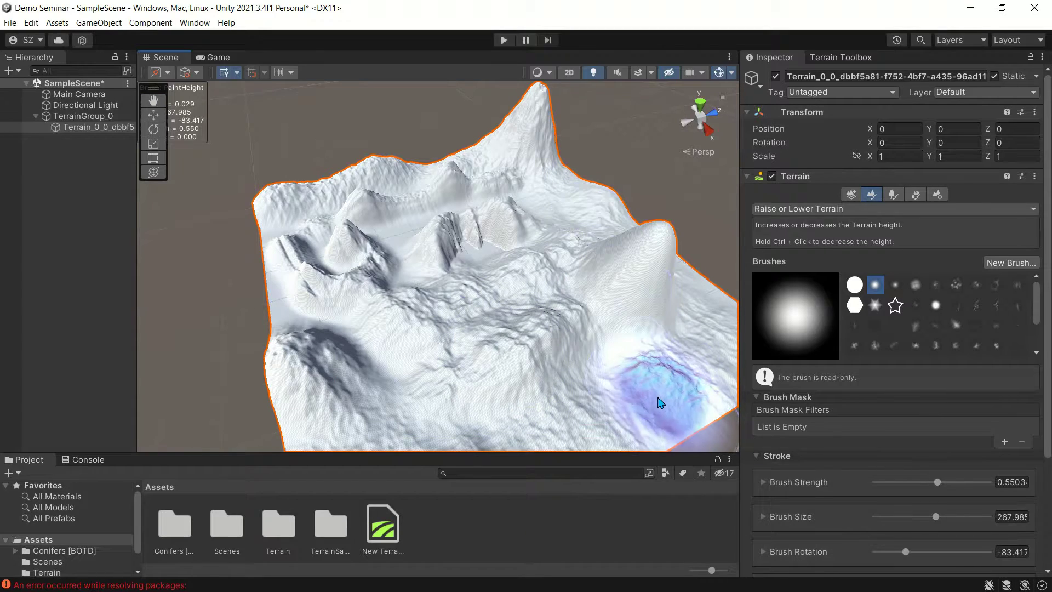
{"action": "left_click", "coordinate": [273, 281]}
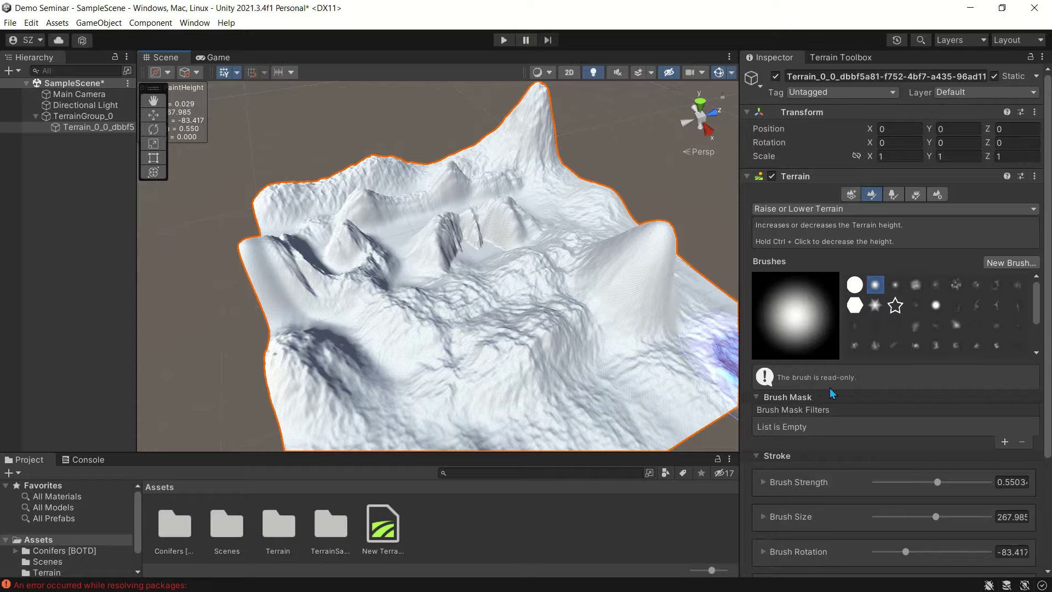
Flatten a wide foreground area beside the smooth peak using Set Height with a World height of 50
{"action": "left_click", "coordinate": [813, 213]}
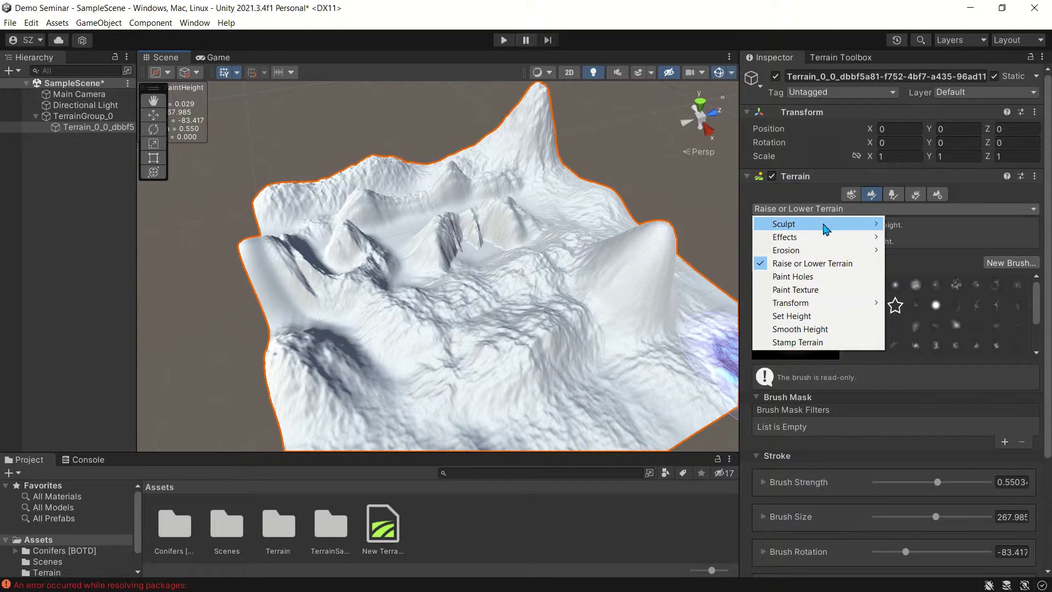
{"action": "left_click", "coordinate": [831, 319]}
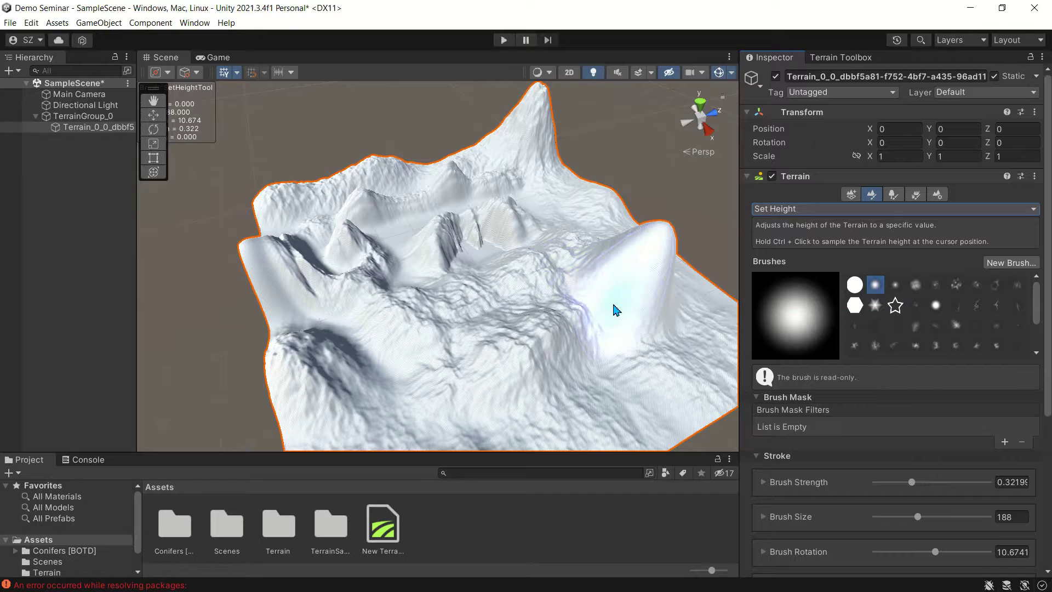
{"action": "middle_click_drag", "start_coordinate": [613, 305], "coordinate": [563, 272]}
{"action": "scroll", "coordinate": [862, 436], "scroll_direction": "down", "scroll_amount": 7}
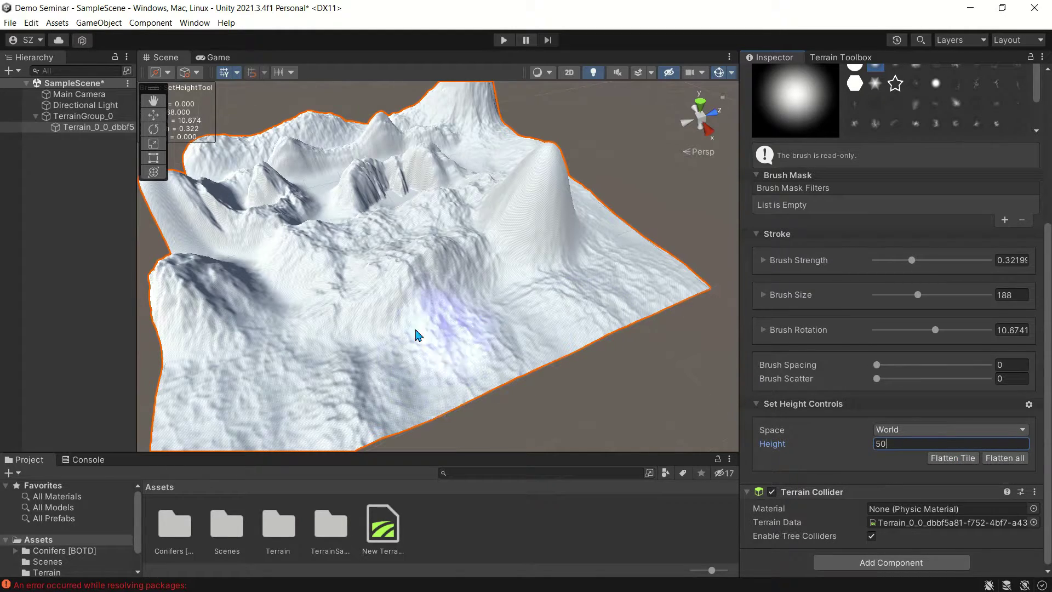
{"action": "mouse_move", "coordinate": [503, 396]}
{"action": "right_mouse_down"}
{"action": "mouse_move", "coordinate": [547, 317]}
{"action": "mouse_move", "coordinate": [570, 329]}
{"action": "right_mouse_up"}
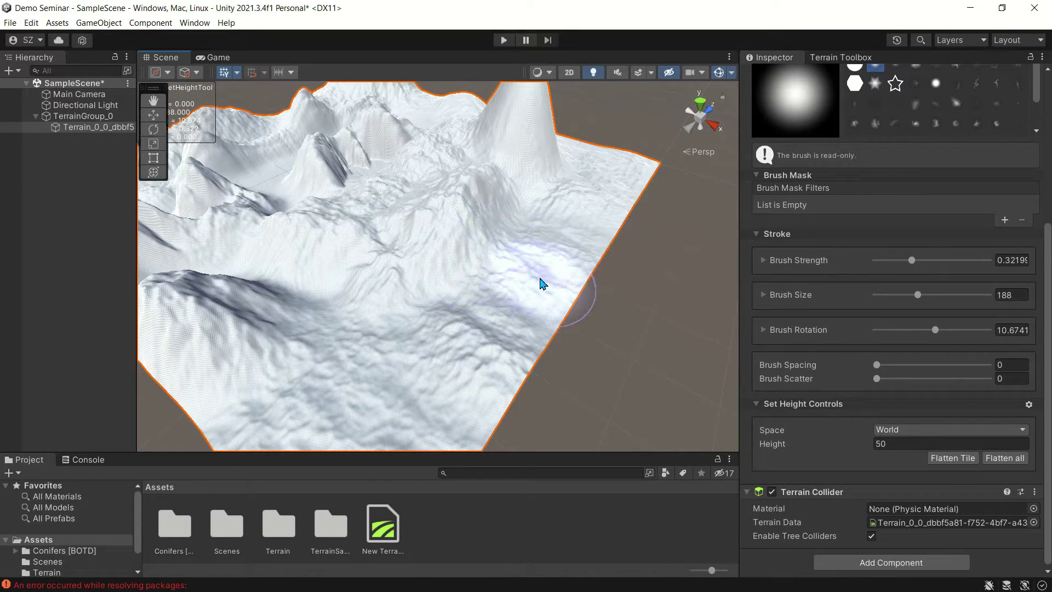
{"action": "mouse_move", "coordinate": [549, 291]}
{"action": "left_mouse_down"}
{"action": "mouse_move", "coordinate": [550, 235]}
{"action": "mouse_move", "coordinate": [544, 286]}
{"action": "mouse_move", "coordinate": [496, 301]}
{"action": "mouse_move", "coordinate": [486, 346]}
{"action": "mouse_move", "coordinate": [512, 282]}
{"action": "mouse_move", "coordinate": [586, 183]}
{"action": "left_mouse_up"}
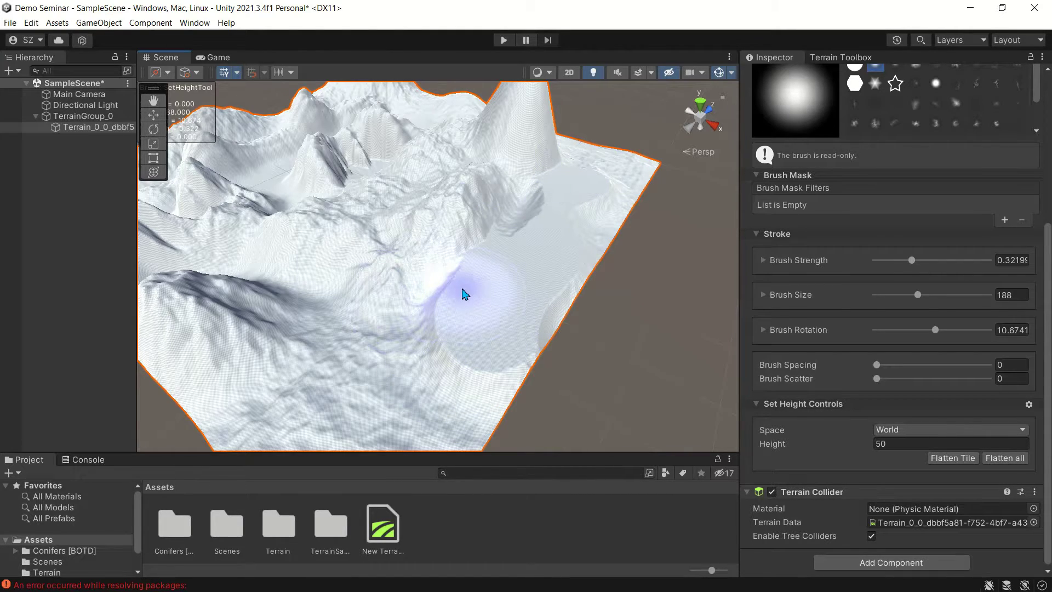
{"action": "scroll", "coordinate": [908, 318], "scroll_direction": "up", "scroll_amount": 5}
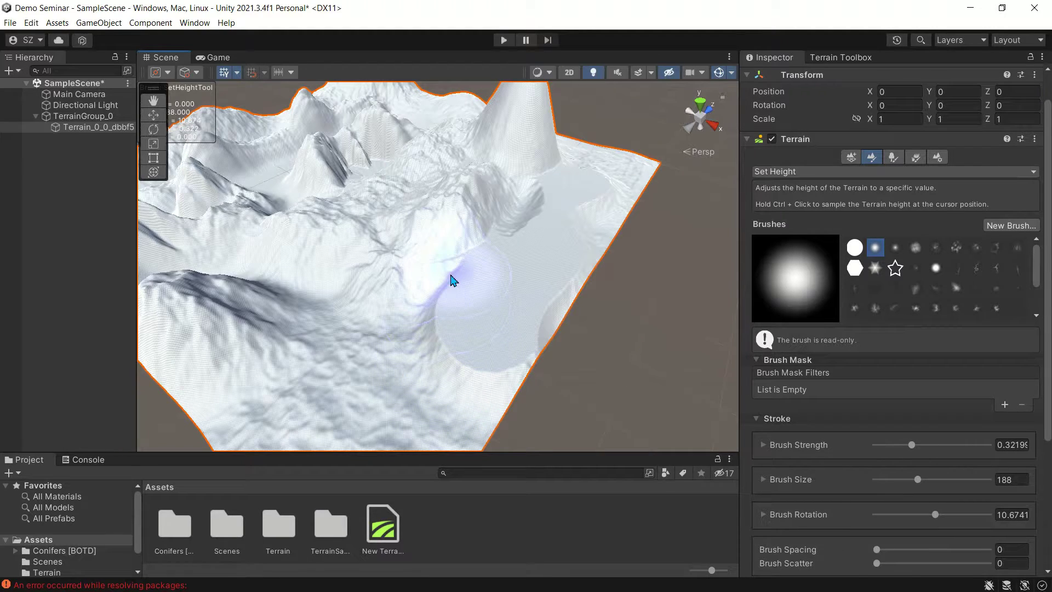
{"action": "mouse_move", "coordinate": [453, 280]}
{"action": "left_mouse_down"}
{"action": "mouse_move", "coordinate": [491, 216]}
{"action": "mouse_move", "coordinate": [387, 298]}
{"action": "mouse_move", "coordinate": [439, 369]}
{"action": "mouse_move", "coordinate": [360, 333]}
{"action": "mouse_move", "coordinate": [422, 240]}
{"action": "mouse_move", "coordinate": [633, 288]}
{"action": "left_mouse_up"}
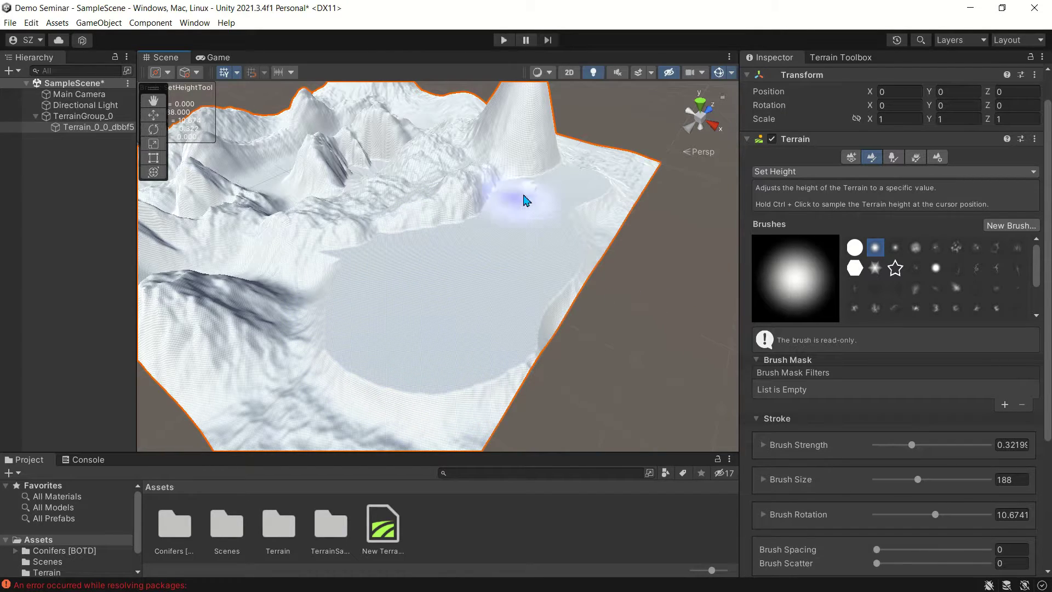
Cut down the smooth foreground peak with Set Height and extend the level area across the foreground
{"action": "scroll", "coordinate": [575, 214], "scroll_direction": "down", "scroll_amount": 4}
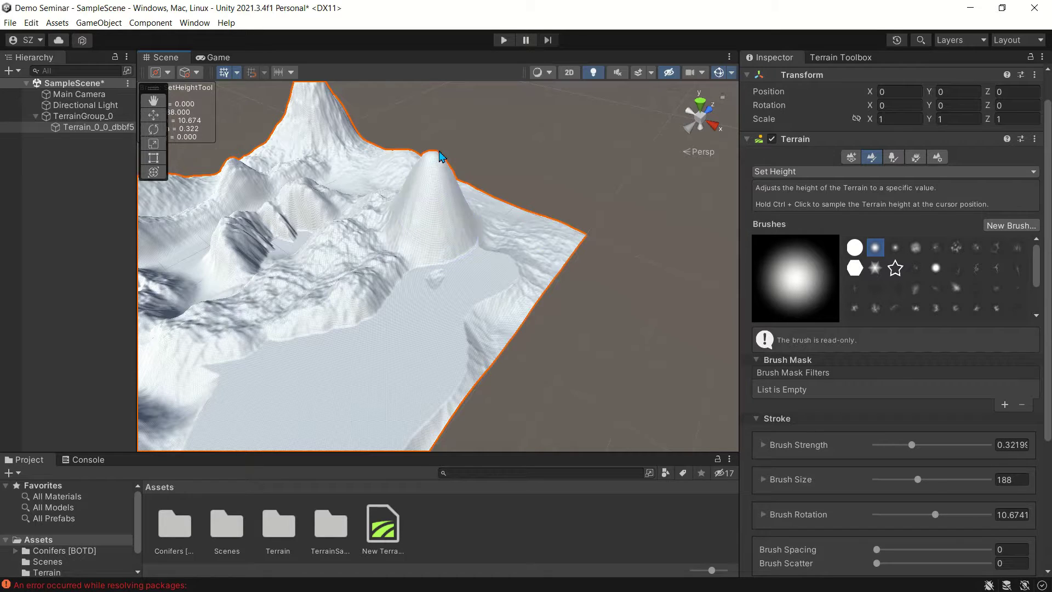
{"action": "mouse_move", "coordinate": [437, 161]}
{"action": "left_mouse_down"}
{"action": "mouse_move", "coordinate": [435, 207]}
{"action": "mouse_move", "coordinate": [469, 258]}
{"action": "mouse_move", "coordinate": [416, 202]}
{"action": "mouse_move", "coordinate": [461, 236]}
{"action": "mouse_move", "coordinate": [416, 183]}
{"action": "mouse_move", "coordinate": [443, 178]}
{"action": "left_mouse_up"}
{"action": "left_click_drag", "start_coordinate": [557, 287], "coordinate": [370, 278], "text": "alt"}
{"action": "middle_click_drag", "start_coordinate": [583, 321], "coordinate": [540, 308]}
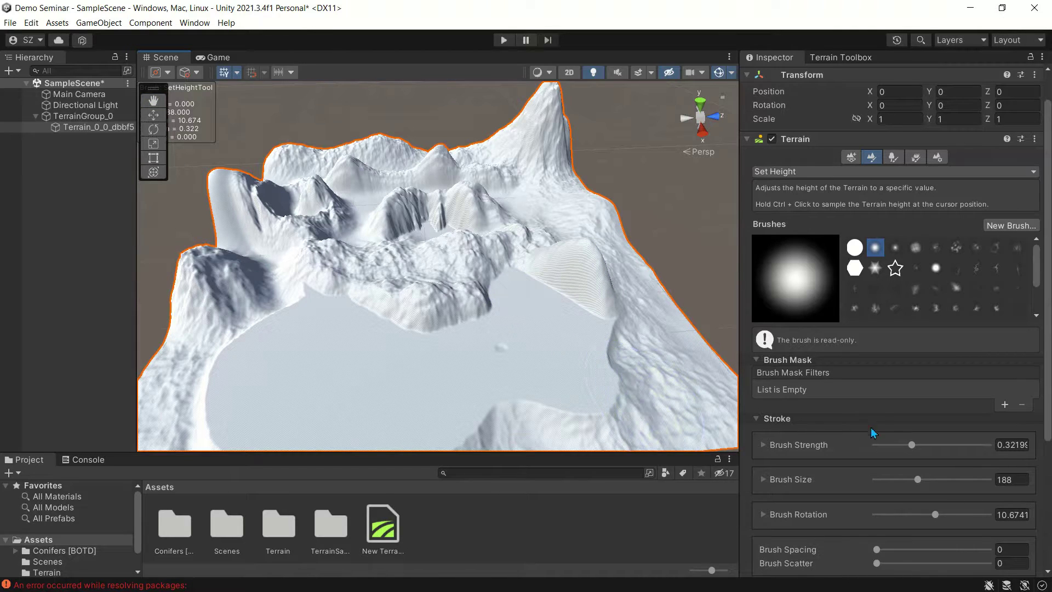
Soften the jagged mountains and ridges across the terrain with the Smooth Height tool
{"action": "scroll", "coordinate": [840, 359], "scroll_direction": "down", "scroll_amount": 5}
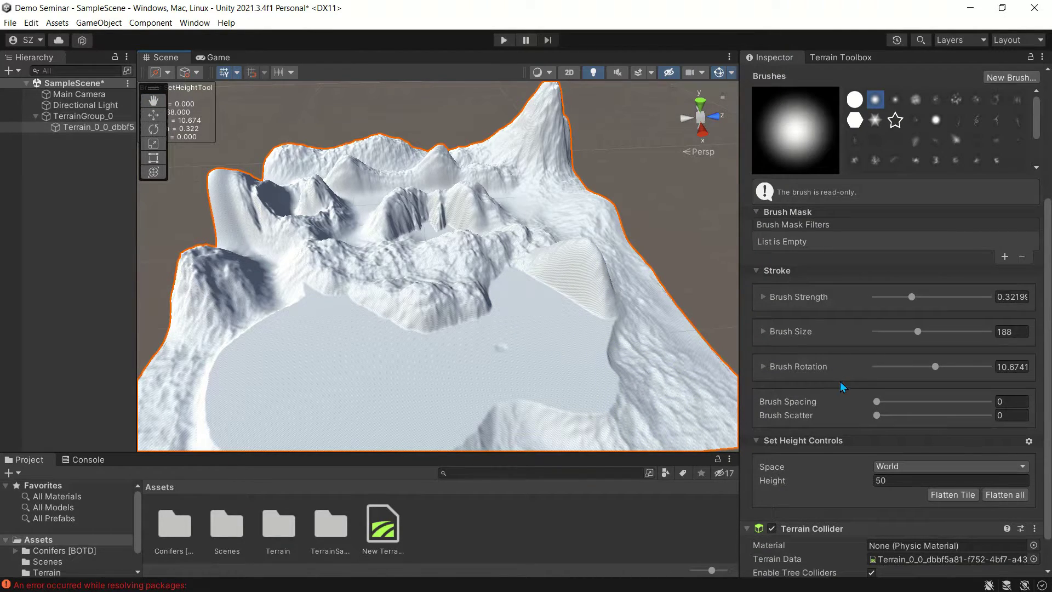
{"action": "scroll", "coordinate": [841, 383], "scroll_direction": "up", "scroll_amount": 5}
{"action": "left_click", "coordinate": [861, 211]}
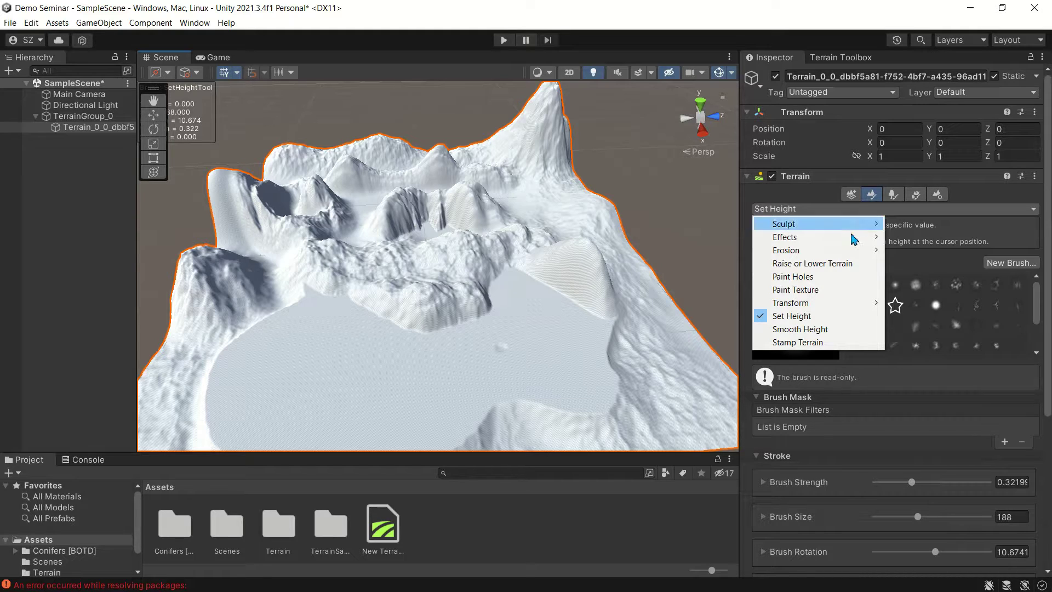
{"action": "left_click", "coordinate": [790, 330]}
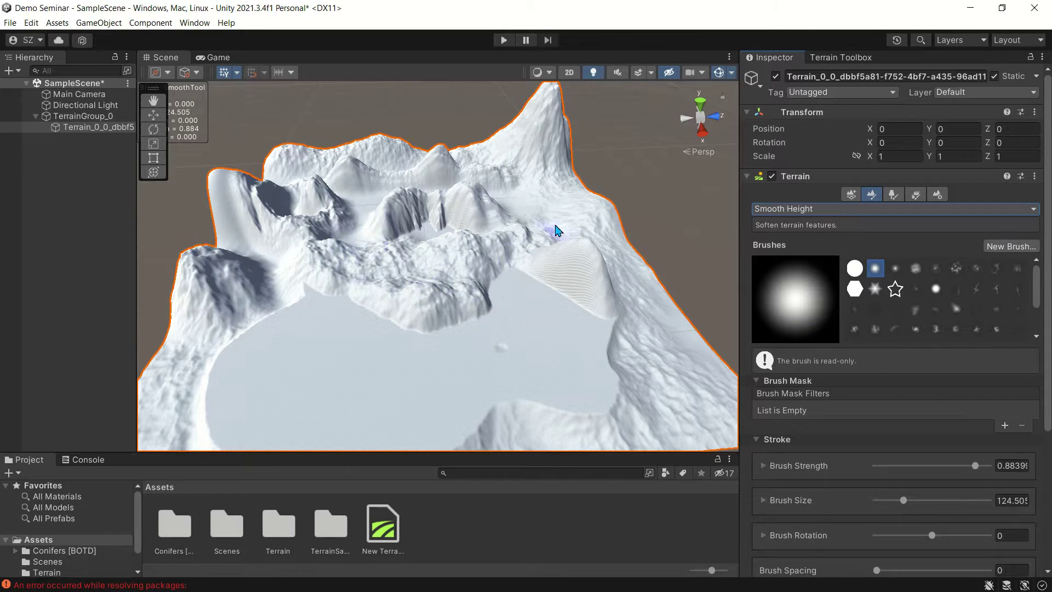
{"action": "left_click_drag", "start_coordinate": [545, 283], "coordinate": [409, 316], "text": "alt"}
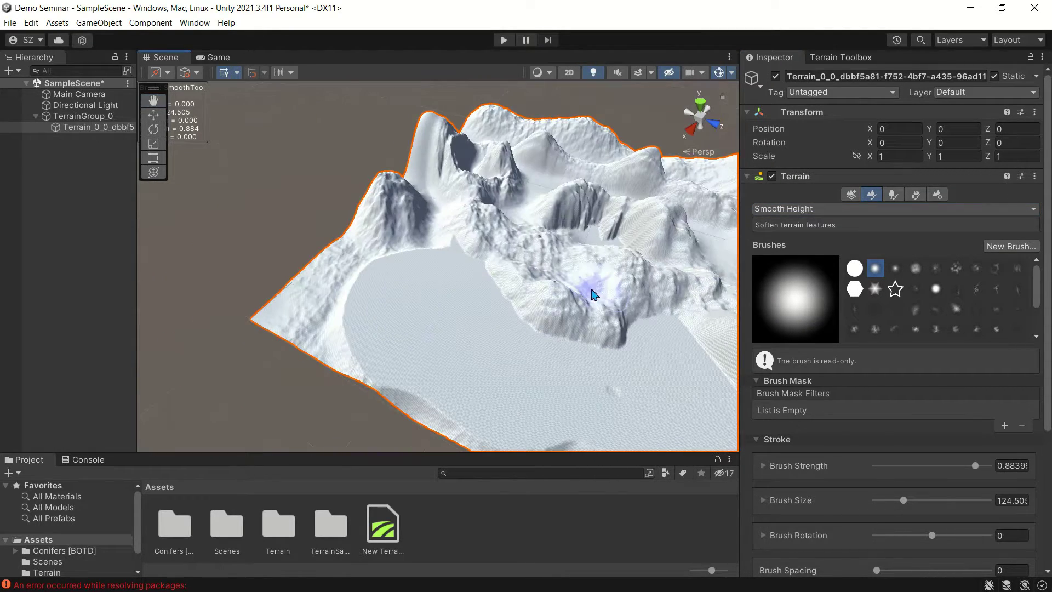
{"action": "mouse_move", "coordinate": [593, 286]}
{"action": "middle_mouse_down"}
{"action": "mouse_move", "coordinate": [483, 306]}
{"action": "mouse_move", "coordinate": [500, 321]}
{"action": "middle_mouse_up"}
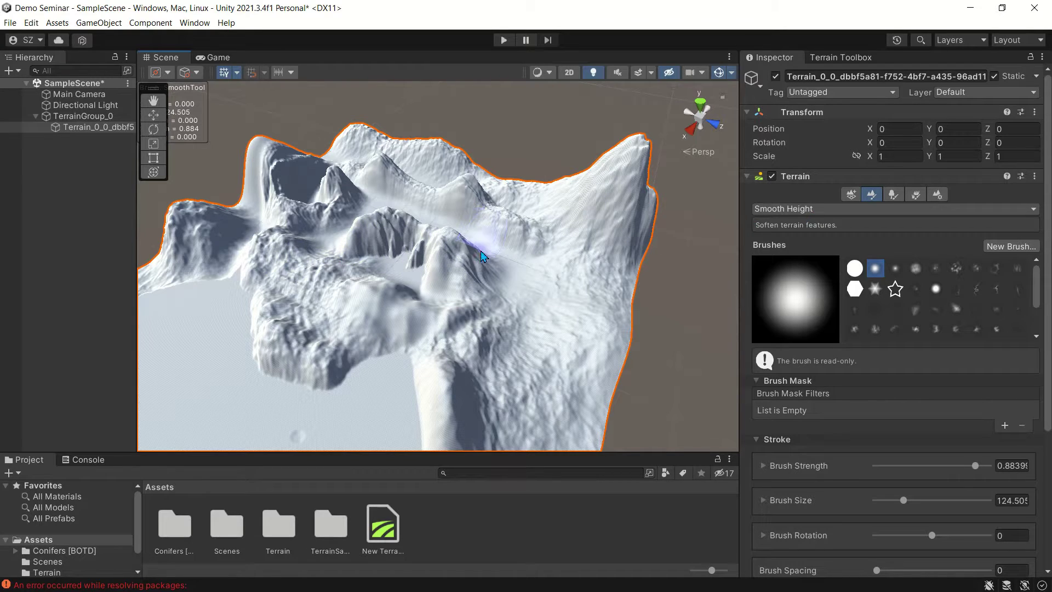
{"action": "mouse_move", "coordinate": [480, 265]}
{"action": "left_mouse_down"}
{"action": "mouse_move", "coordinate": [469, 247]}
{"action": "mouse_move", "coordinate": [375, 230]}
{"action": "mouse_move", "coordinate": [330, 198]}
{"action": "mouse_move", "coordinate": [294, 217]}
{"action": "mouse_move", "coordinate": [172, 229]}
{"action": "mouse_move", "coordinate": [310, 322]}
{"action": "mouse_move", "coordinate": [540, 328]}
{"action": "mouse_move", "coordinate": [494, 171]}
{"action": "mouse_move", "coordinate": [377, 155]}
{"action": "mouse_move", "coordinate": [394, 170]}
{"action": "mouse_move", "coordinate": [376, 169]}
{"action": "mouse_move", "coordinate": [509, 183]}
{"action": "mouse_move", "coordinate": [320, 325]}
{"action": "left_mouse_up"}
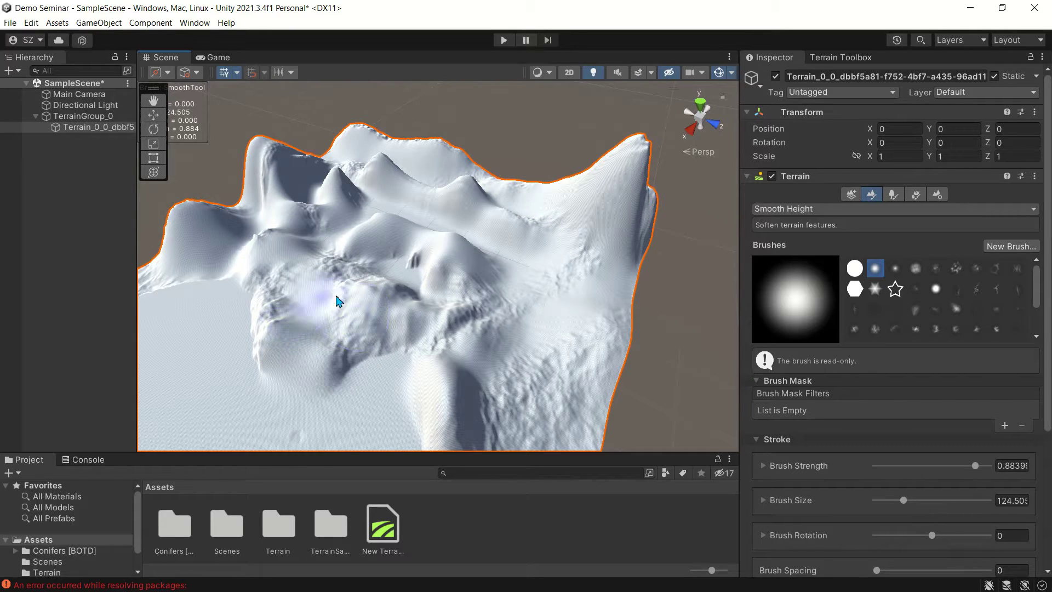
{"action": "middle_click_drag", "start_coordinate": [333, 293], "coordinate": [446, 269]}
{"action": "scroll", "coordinate": [447, 270], "scroll_direction": "down", "scroll_amount": 2}
{"action": "left_click_drag", "start_coordinate": [521, 300], "coordinate": [491, 270], "text": "alt"}
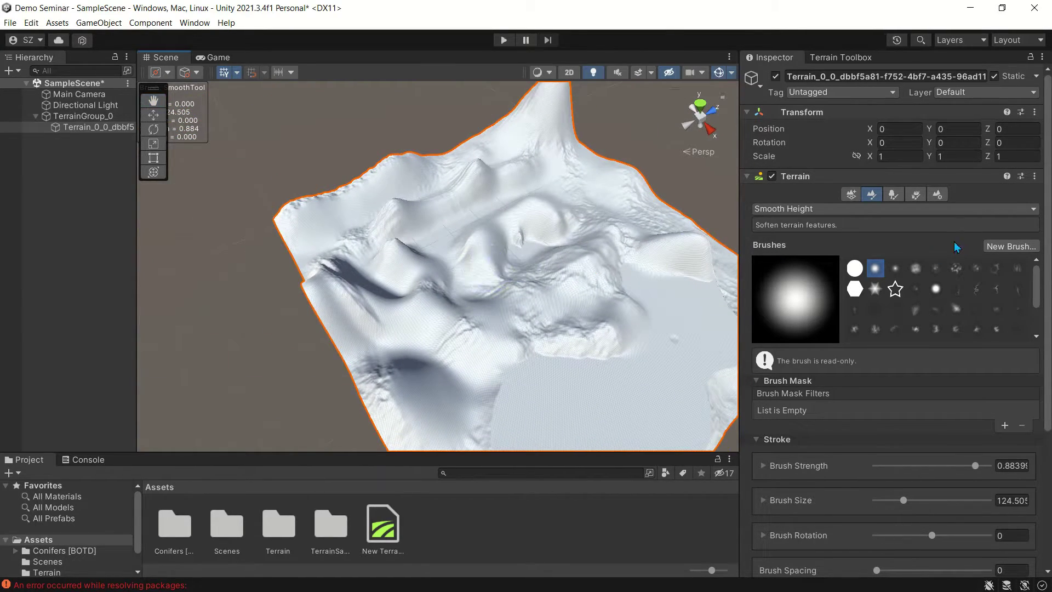
Try connecting the left-edge peak to the tall far-corner peak with the Bridge sculpting tool, and undo the bridge
{"action": "left_click", "coordinate": [892, 210]}
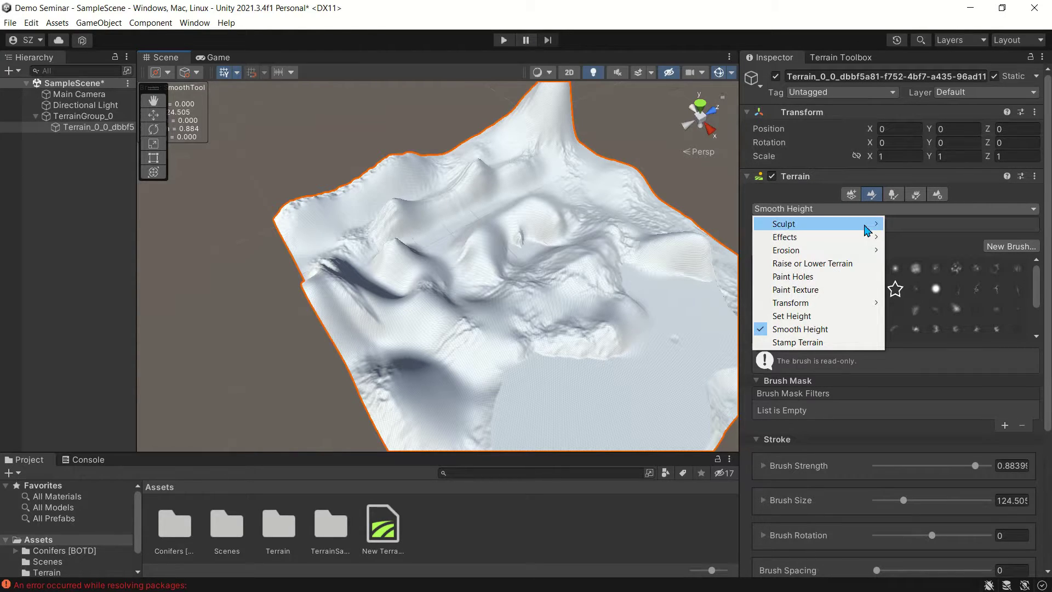
{"action": "mouse_move", "coordinate": [867, 229]}
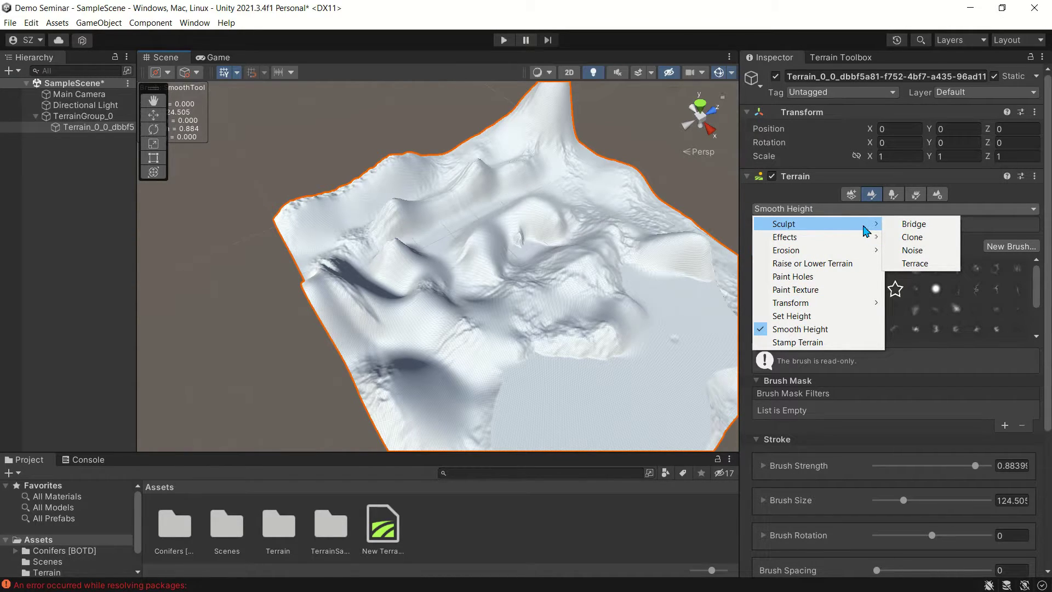
{"action": "left_click", "coordinate": [925, 224]}
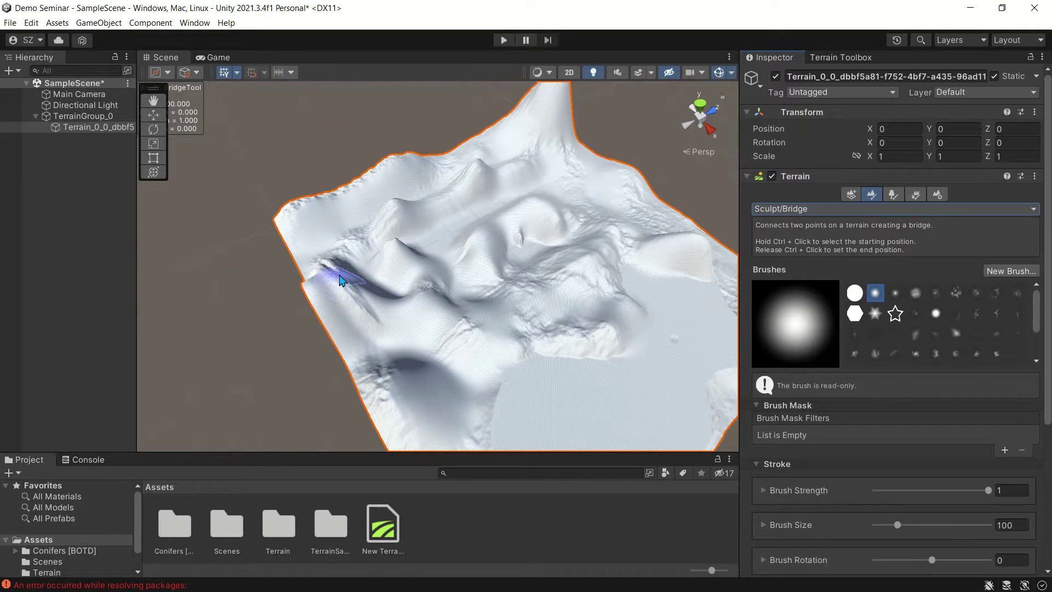
{"action": "right_click_drag", "start_coordinate": [635, 283], "coordinate": [553, 292]}
{"action": "mouse_move", "coordinate": [555, 295]}
{"action": "middle_mouse_down"}
{"action": "mouse_move", "coordinate": [493, 216]}
{"action": "mouse_move", "coordinate": [458, 239]}
{"action": "mouse_move", "coordinate": [444, 276]}
{"action": "middle_mouse_up"}
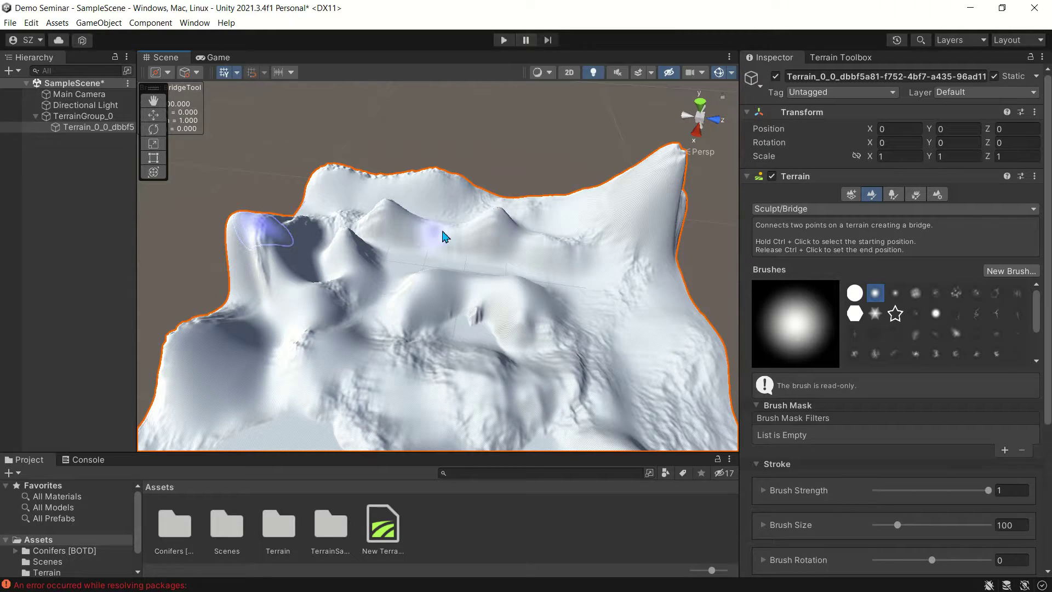
{"action": "left_click", "coordinate": [671, 164], "text": "ctrl"}
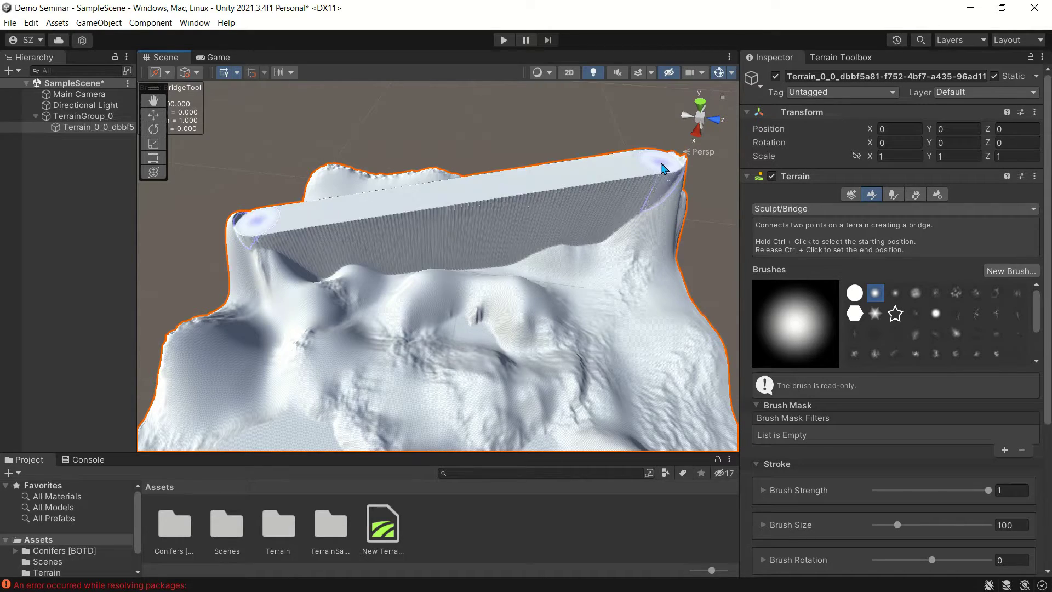
{"action": "left_click_drag", "start_coordinate": [241, 308], "coordinate": [253, 290], "text": "alt"}
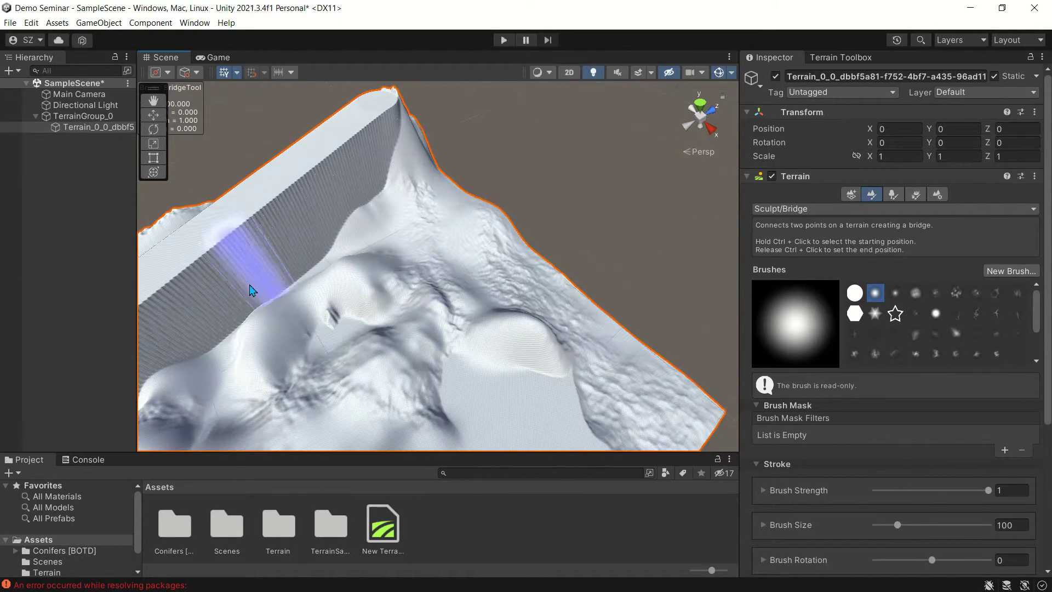
{"action": "middle_click_drag", "start_coordinate": [254, 291], "coordinate": [286, 189]}
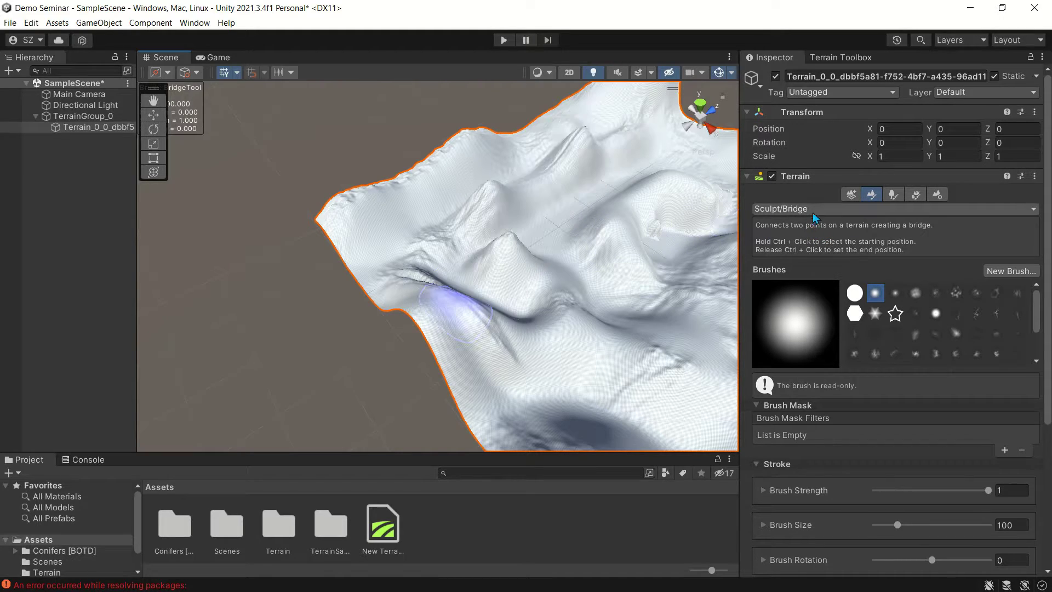
Erode the ridges and rough slopes bordering the flattened foreground area with the Hydraulic erosion tool
{"action": "left_click", "coordinate": [948, 210]}
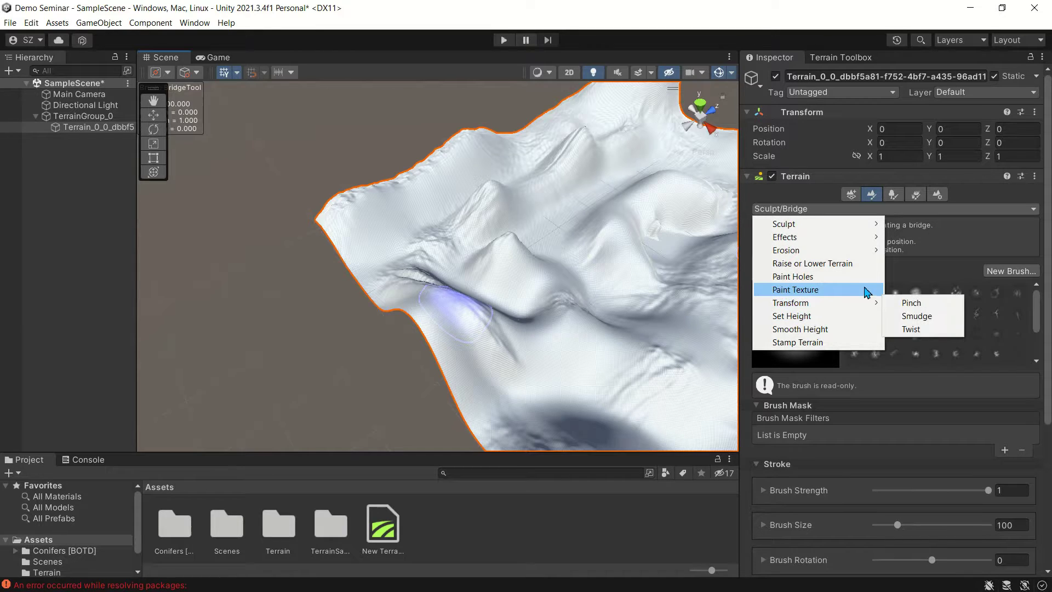
{"action": "mouse_move", "coordinate": [866, 256]}
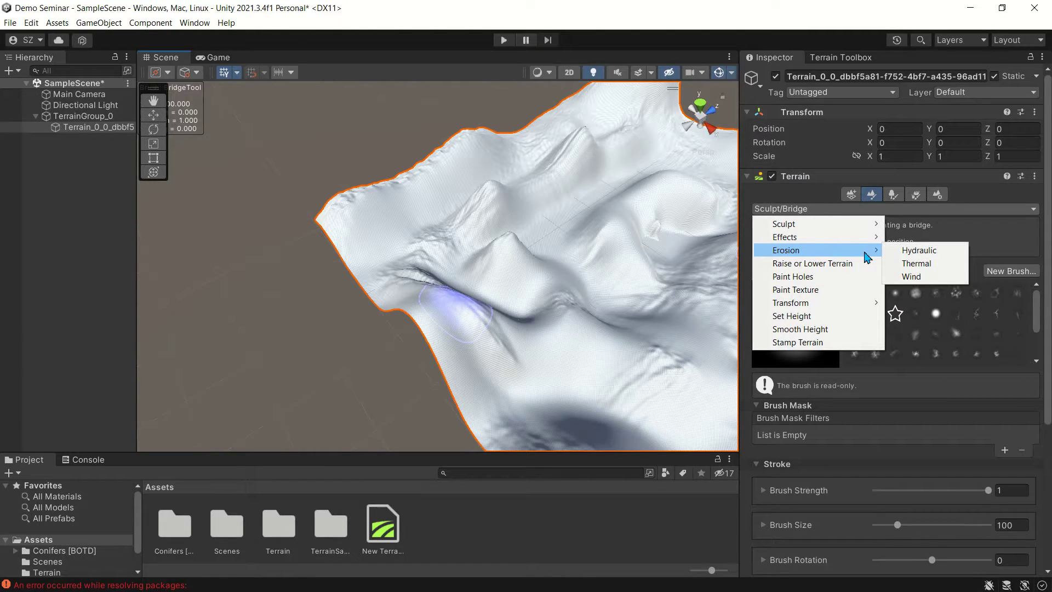
{"action": "left_click", "coordinate": [946, 255]}
{"action": "left_click_drag", "start_coordinate": [622, 258], "coordinate": [492, 284], "text": "alt"}
{"action": "left_click_drag", "start_coordinate": [610, 282], "coordinate": [486, 270], "text": "alt"}
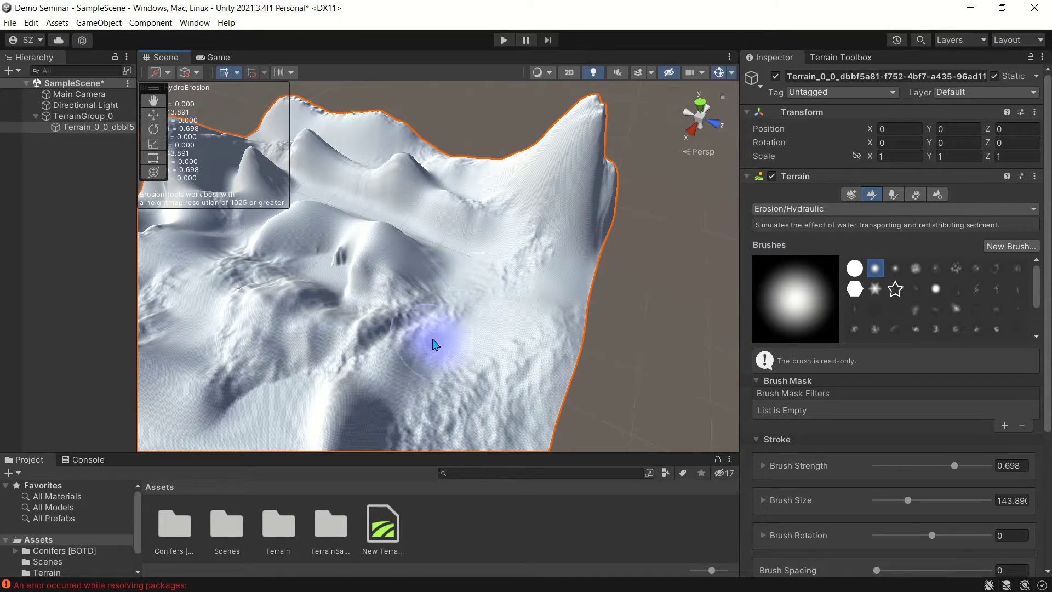
{"action": "mouse_move", "coordinate": [499, 287]}
{"action": "left_mouse_down"}
{"action": "mouse_move", "coordinate": [361, 389]}
{"action": "mouse_move", "coordinate": [399, 243]}
{"action": "mouse_move", "coordinate": [302, 257]}
{"action": "mouse_move", "coordinate": [286, 301]}
{"action": "mouse_move", "coordinate": [258, 310]}
{"action": "mouse_move", "coordinate": [248, 336]}
{"action": "mouse_move", "coordinate": [291, 269]}
{"action": "mouse_move", "coordinate": [391, 412]}
{"action": "mouse_move", "coordinate": [294, 249]}
{"action": "mouse_move", "coordinate": [425, 329]}
{"action": "mouse_move", "coordinate": [386, 368]}
{"action": "left_mouse_up"}
{"action": "mouse_move", "coordinate": [323, 313]}
{"action": "middle_mouse_down"}
{"action": "mouse_move", "coordinate": [425, 320]}
{"action": "mouse_move", "coordinate": [405, 316]}
{"action": "middle_mouse_up"}
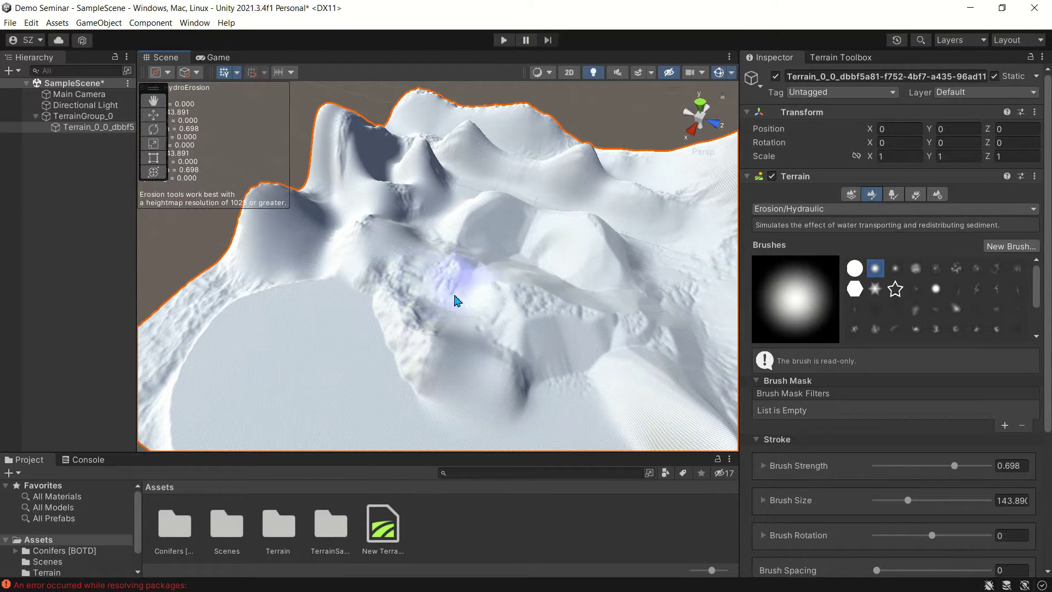
{"action": "mouse_move", "coordinate": [453, 265]}
{"action": "left_mouse_down"}
{"action": "mouse_move", "coordinate": [413, 353]}
{"action": "mouse_move", "coordinate": [403, 305]}
{"action": "mouse_move", "coordinate": [491, 242]}
{"action": "mouse_move", "coordinate": [430, 241]}
{"action": "mouse_move", "coordinate": [557, 188]}
{"action": "mouse_move", "coordinate": [493, 172]}
{"action": "mouse_move", "coordinate": [392, 250]}
{"action": "mouse_move", "coordinate": [433, 243]}
{"action": "mouse_move", "coordinate": [442, 251]}
{"action": "mouse_move", "coordinate": [417, 257]}
{"action": "mouse_move", "coordinate": [555, 311]}
{"action": "mouse_move", "coordinate": [347, 250]}
{"action": "left_mouse_up"}
Examine the eroded terrain from several sides and review the list of available terrain painting tools
{"action": "scroll", "coordinate": [554, 308], "scroll_direction": "down", "scroll_amount": 3}
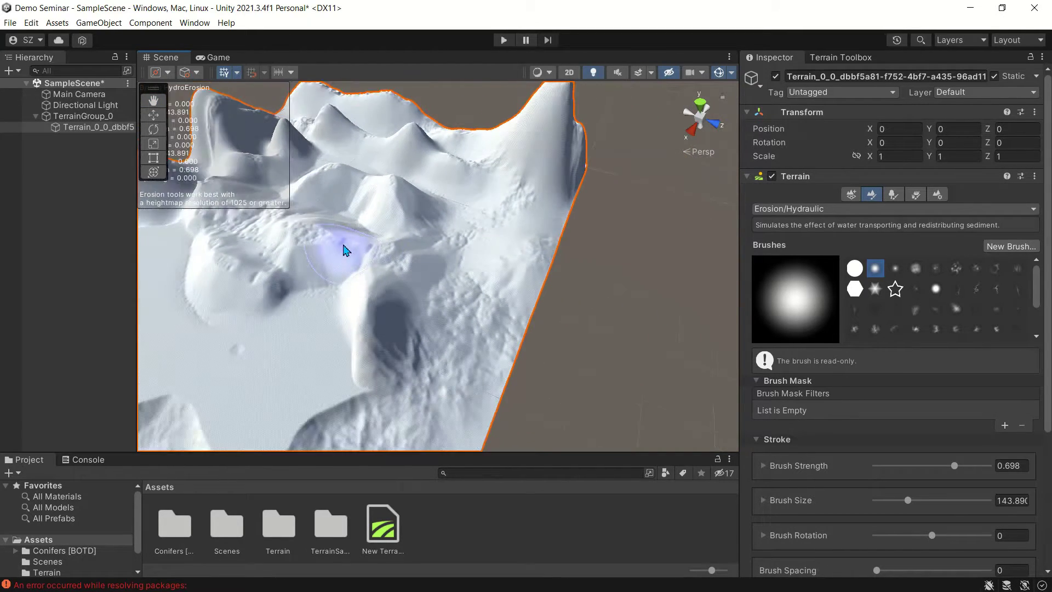
{"action": "scroll", "coordinate": [344, 244], "scroll_direction": "down", "scroll_amount": 5}
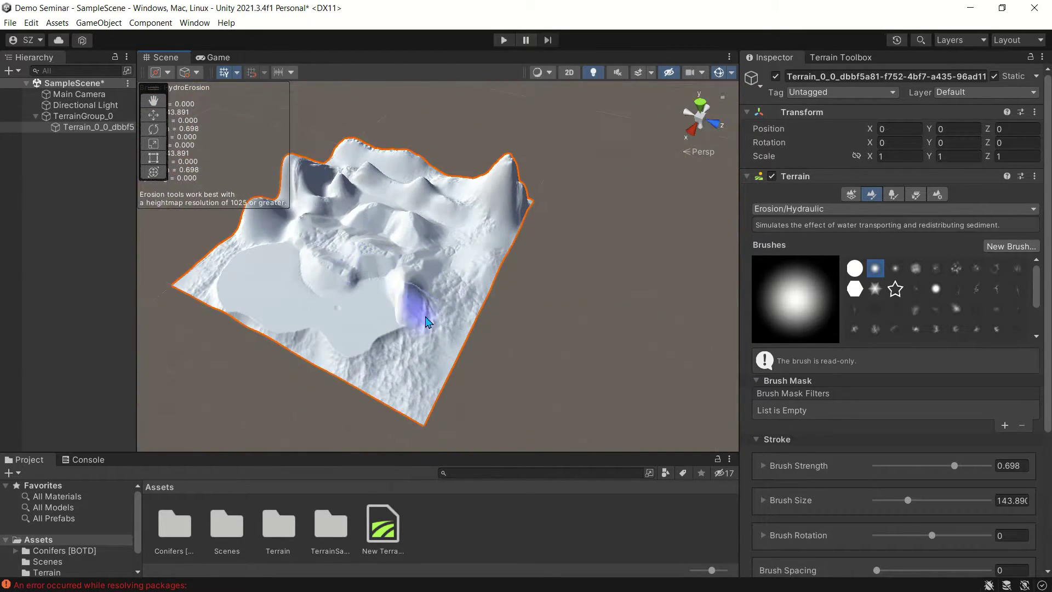
{"action": "left_click_drag", "start_coordinate": [531, 270], "coordinate": [449, 293], "text": "alt"}
{"action": "middle_click_drag", "start_coordinate": [540, 303], "coordinate": [435, 305]}
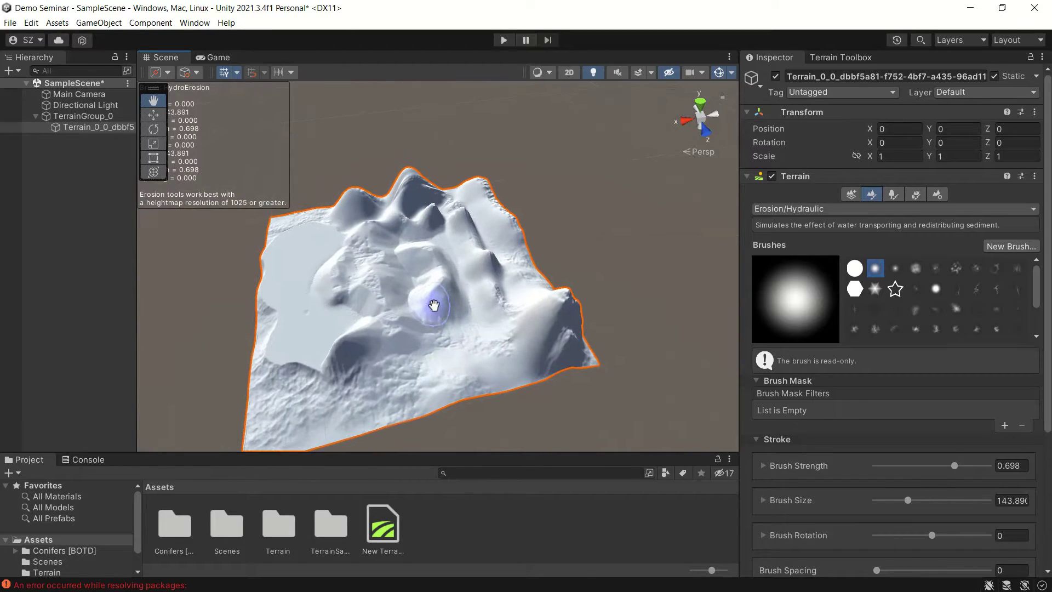
{"action": "left_click_drag", "start_coordinate": [434, 305], "coordinate": [228, 328], "text": "alt"}
{"action": "mouse_move", "coordinate": [228, 329]}
{"action": "middle_mouse_down"}
{"action": "mouse_move", "coordinate": [366, 257]}
{"action": "mouse_move", "coordinate": [352, 247]}
{"action": "middle_mouse_up"}
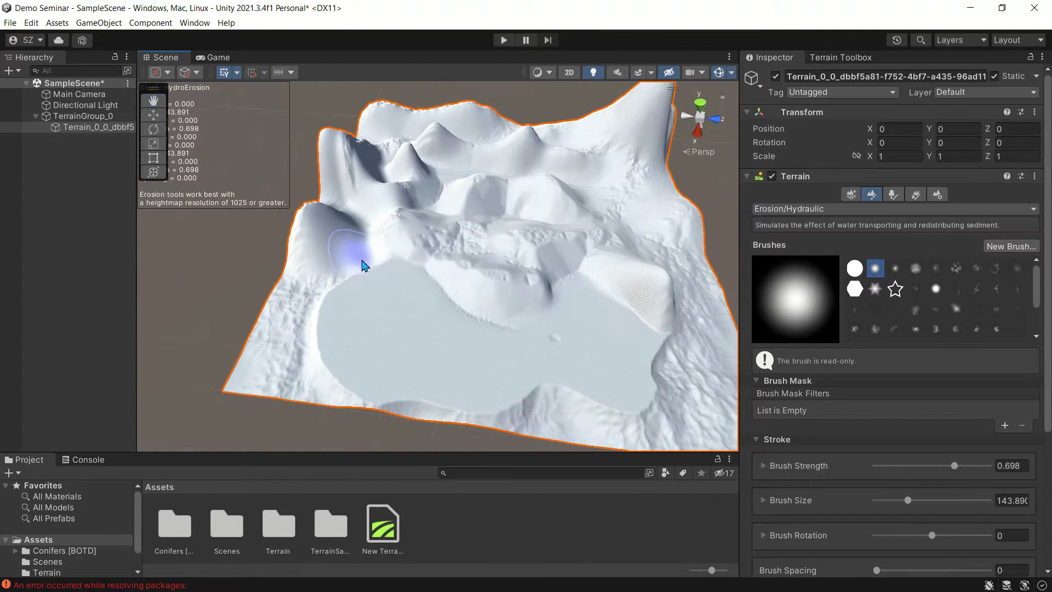
{"action": "scroll", "coordinate": [352, 247], "scroll_direction": "down", "scroll_amount": 3}
{"action": "left_click", "coordinate": [815, 210]}
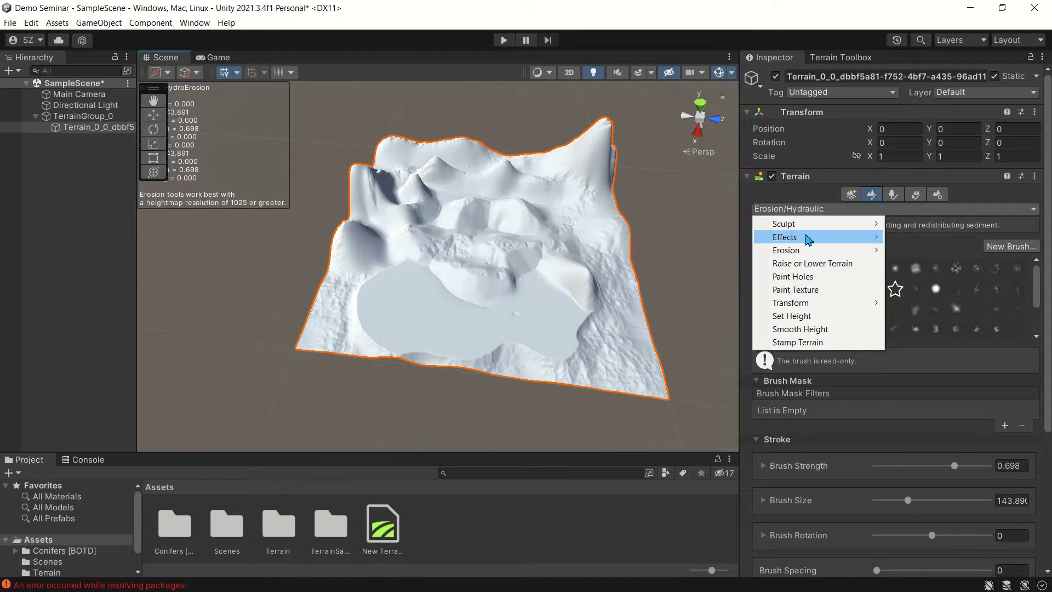
{"action": "mouse_move", "coordinate": [871, 222]}
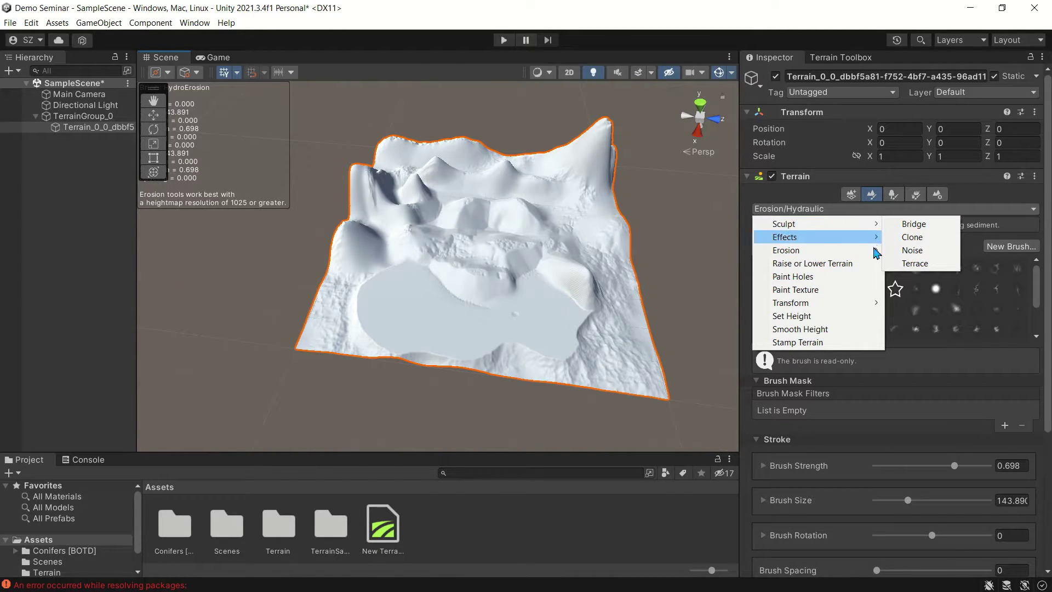
{"action": "mouse_move", "coordinate": [803, 307]}
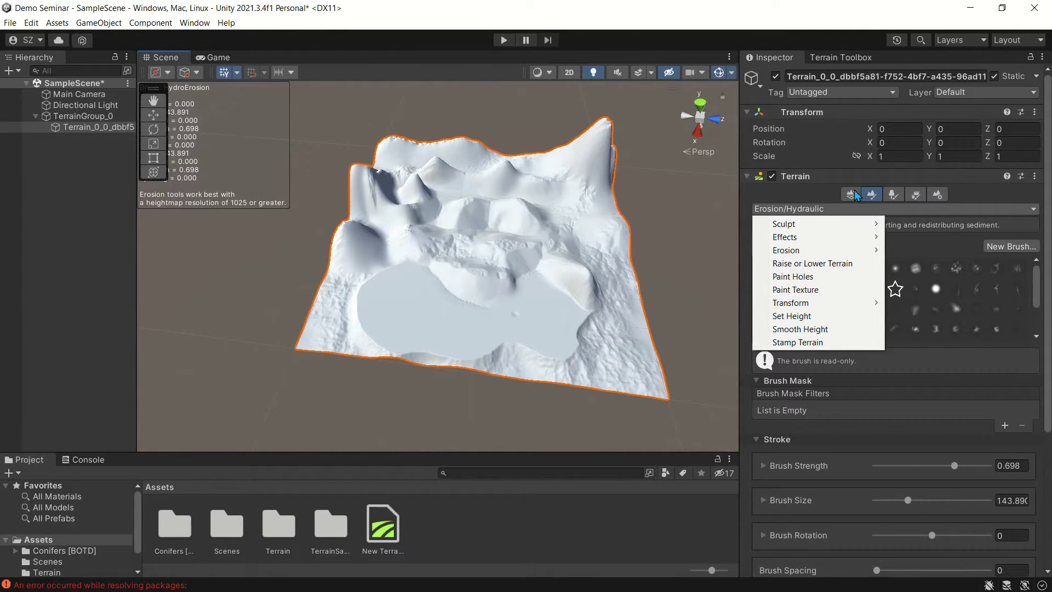
{"action": "left_click", "coordinate": [981, 192]}
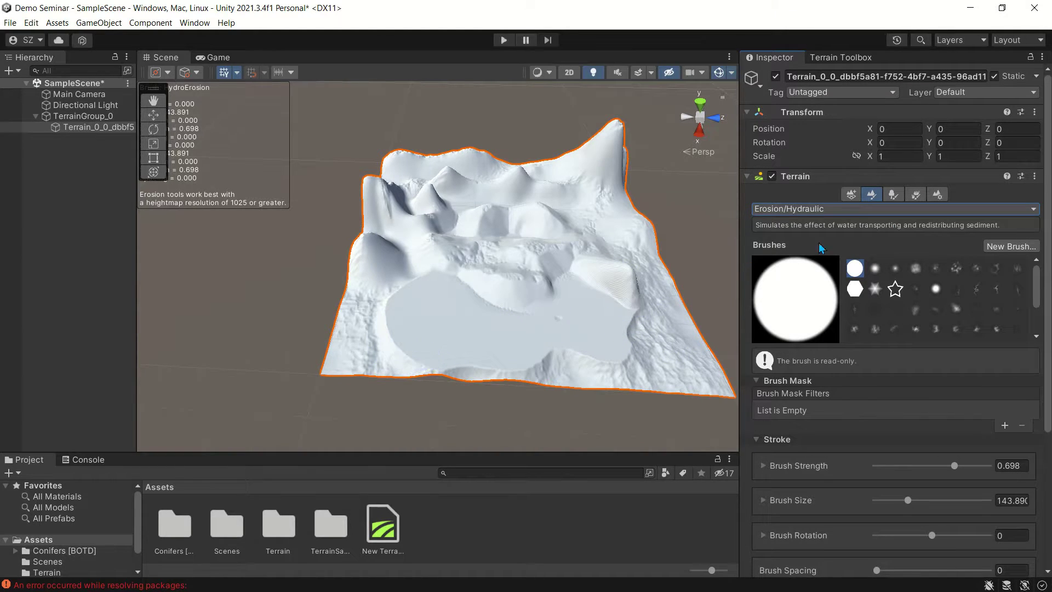
Create three neighbor terrains around the mountain tile, two on its adjacent sides and one at the corner between them, using Clamp heightmap filling
{"action": "left_click", "coordinate": [850, 195]}
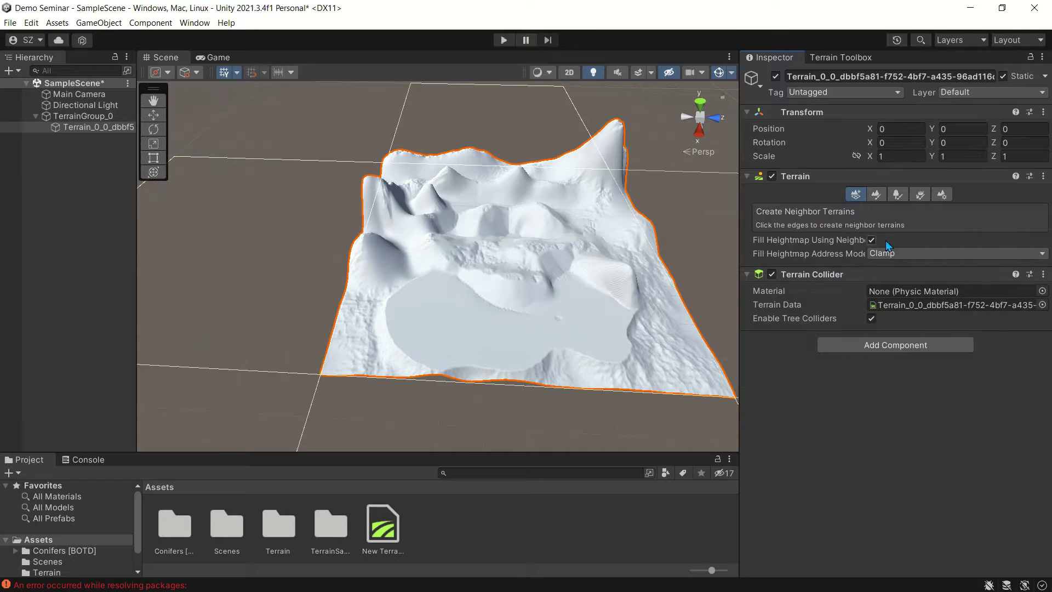
{"action": "scroll", "coordinate": [482, 334], "scroll_direction": "down", "scroll_amount": 5}
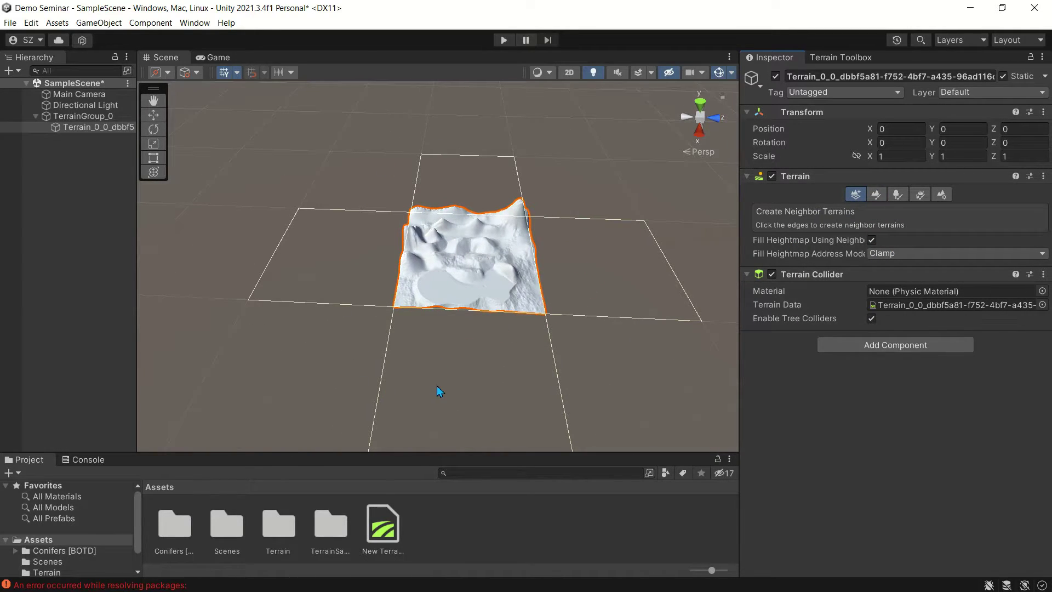
{"action": "left_click", "coordinate": [588, 262]}
{"action": "left_click", "coordinate": [623, 406]}
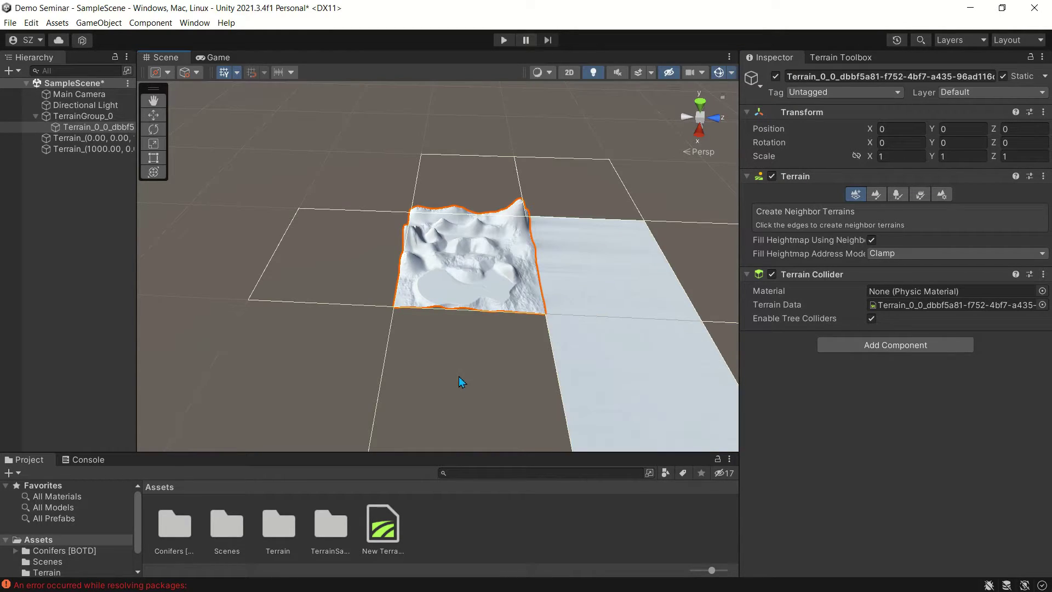
{"action": "left_click", "coordinate": [460, 378]}
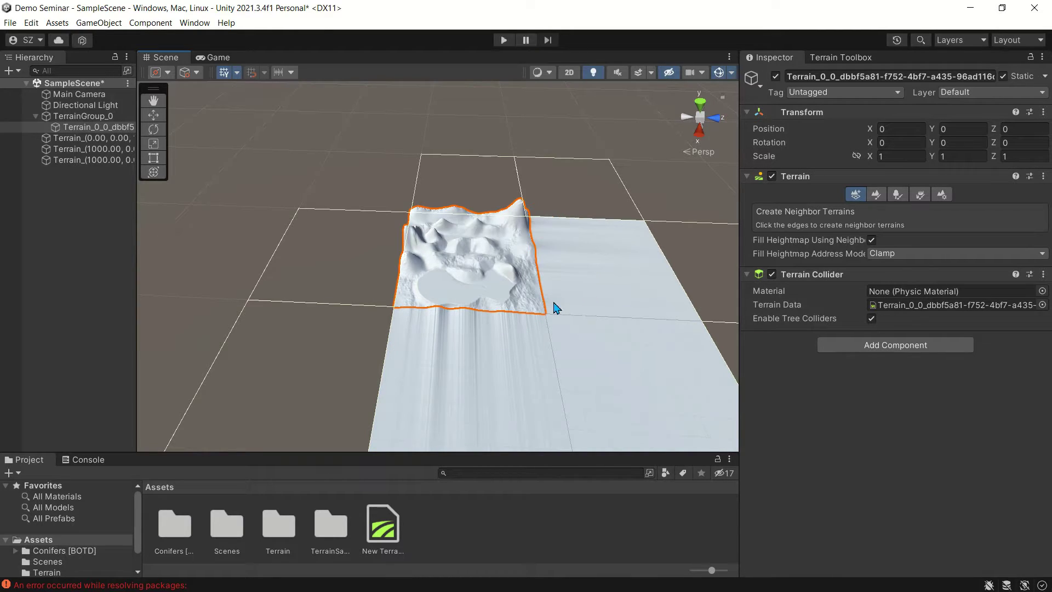
Erode the streaked surface of the neighbor tile in front of the flattened area with the Hydraulic erosion tool
{"action": "middle_click_drag", "start_coordinate": [556, 306], "coordinate": [517, 272]}
{"action": "scroll", "coordinate": [414, 301], "scroll_direction": "up", "scroll_amount": 5}
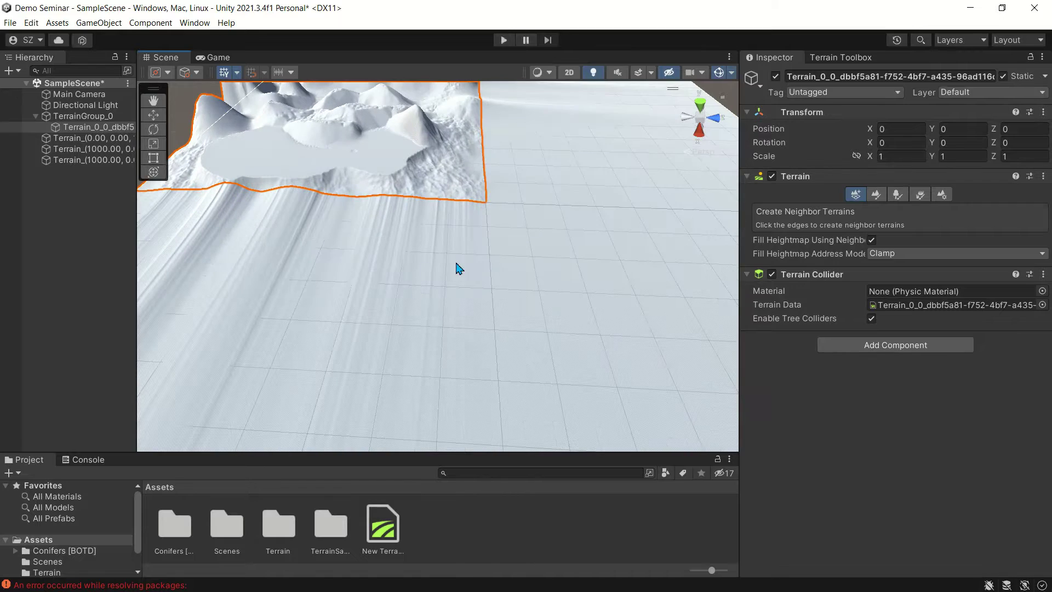
{"action": "middle_click_drag", "start_coordinate": [342, 235], "coordinate": [405, 257]}
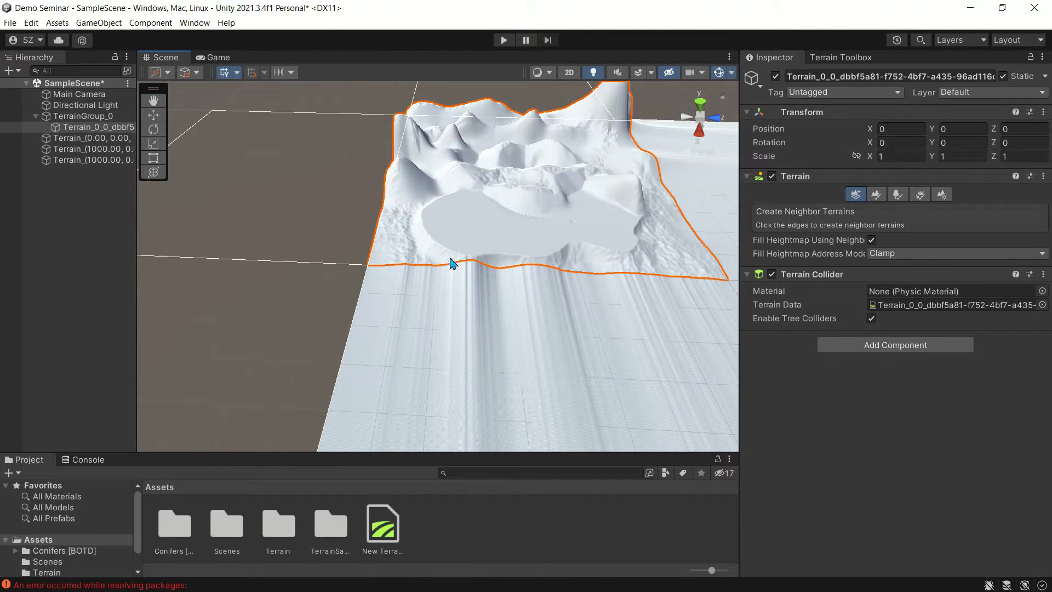
{"action": "left_click_drag", "start_coordinate": [411, 339], "coordinate": [505, 336], "text": "alt"}
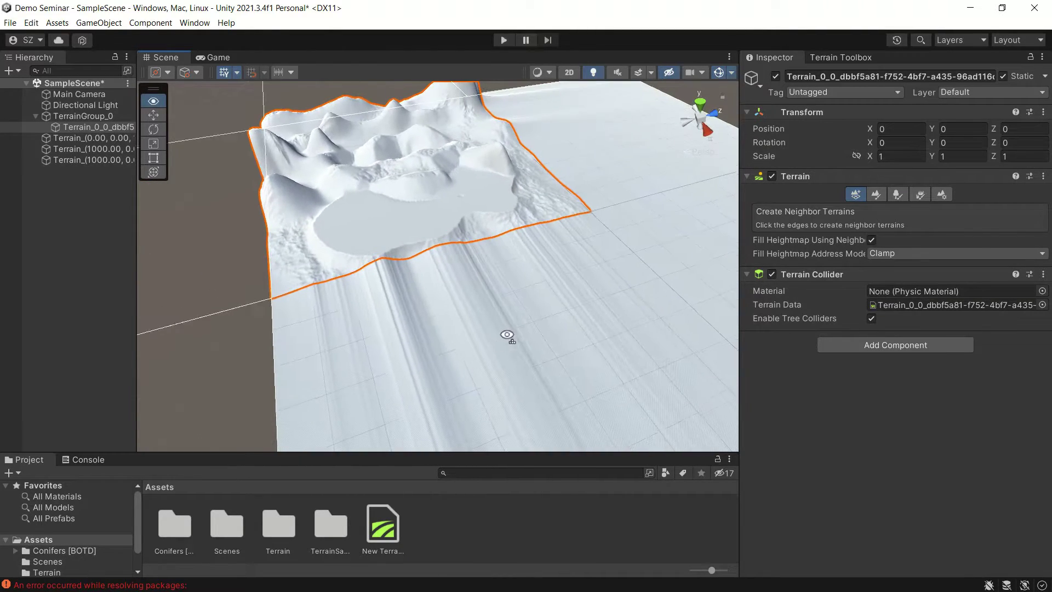
{"action": "left_click", "coordinate": [876, 195]}
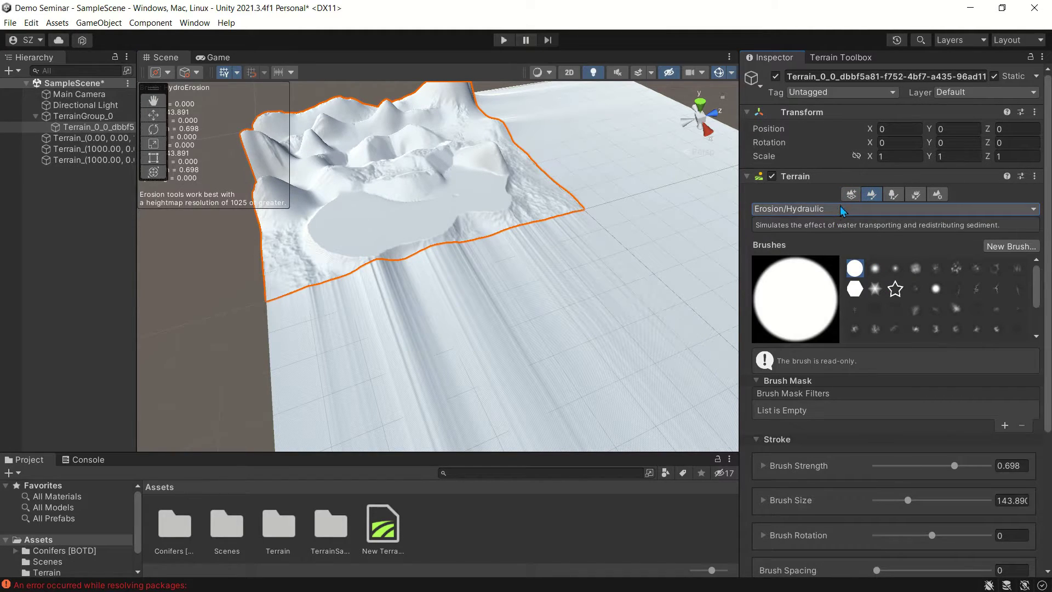
{"action": "mouse_move", "coordinate": [301, 345]}
{"action": "left_mouse_down"}
{"action": "mouse_move", "coordinate": [577, 321]}
{"action": "mouse_move", "coordinate": [428, 316]}
{"action": "left_mouse_up"}
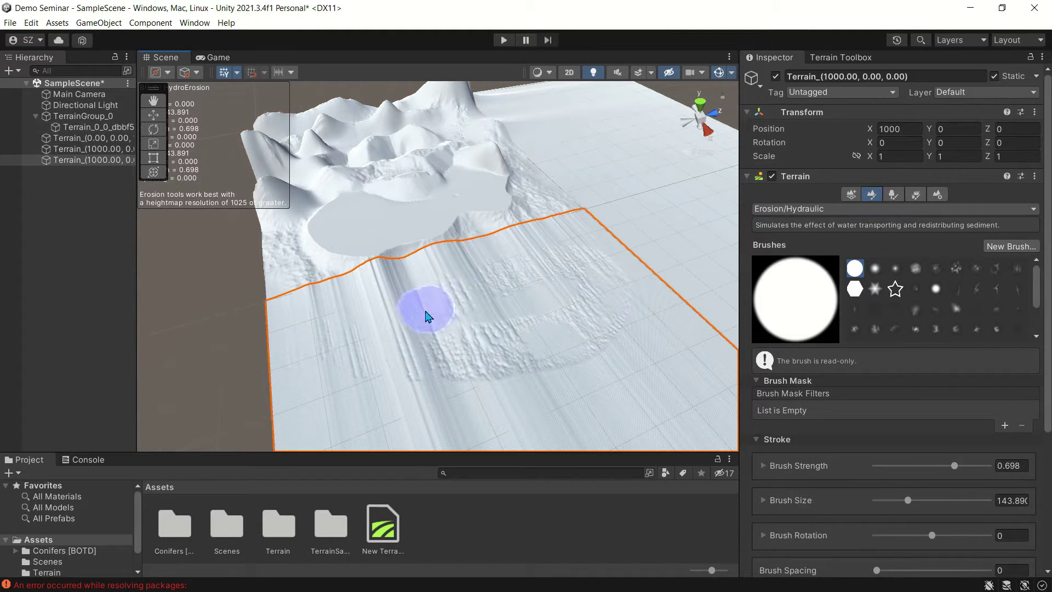
Raise a row of tall, steep mounds on the front neighbor tile and across its seam into the corner tile with Raise or Lower Terrain
{"action": "left_click", "coordinate": [873, 212]}
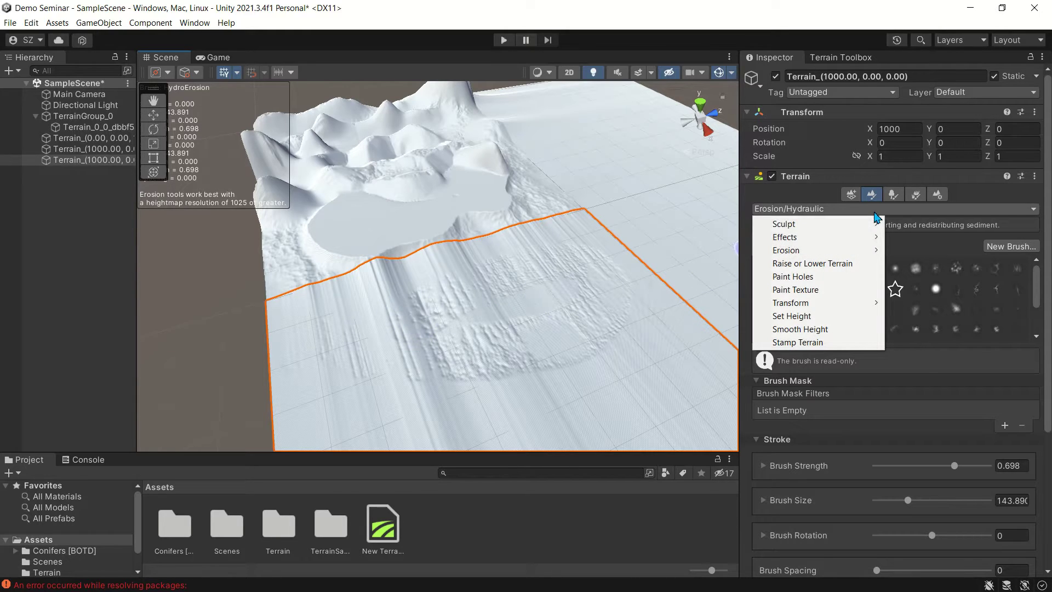
{"action": "left_click", "coordinate": [849, 264]}
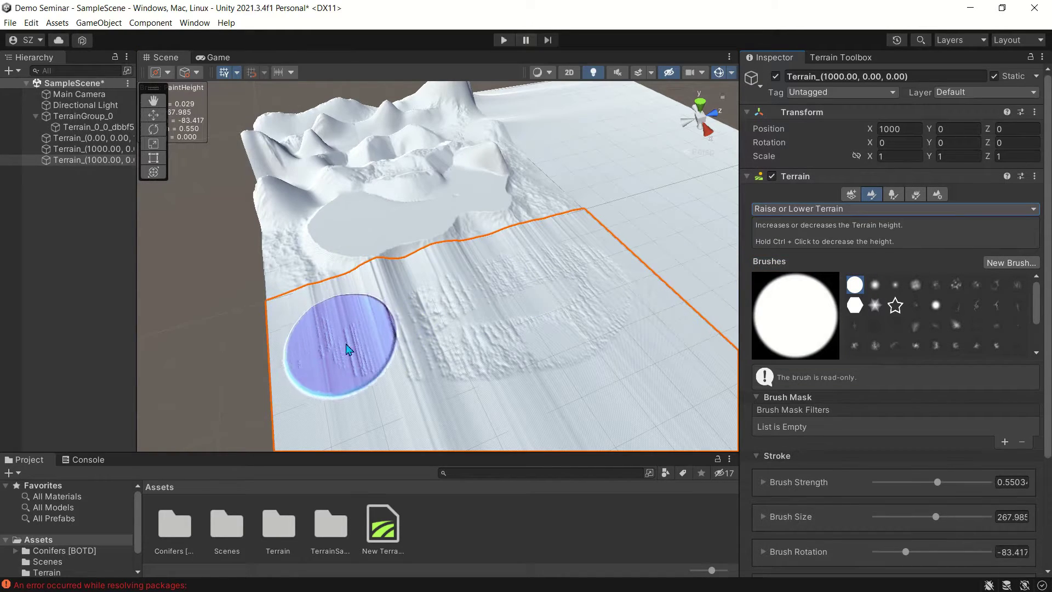
{"action": "mouse_move", "coordinate": [348, 348]}
{"action": "left_mouse_down"}
{"action": "mouse_move", "coordinate": [378, 307]}
{"action": "mouse_move", "coordinate": [586, 328]}
{"action": "left_mouse_up"}
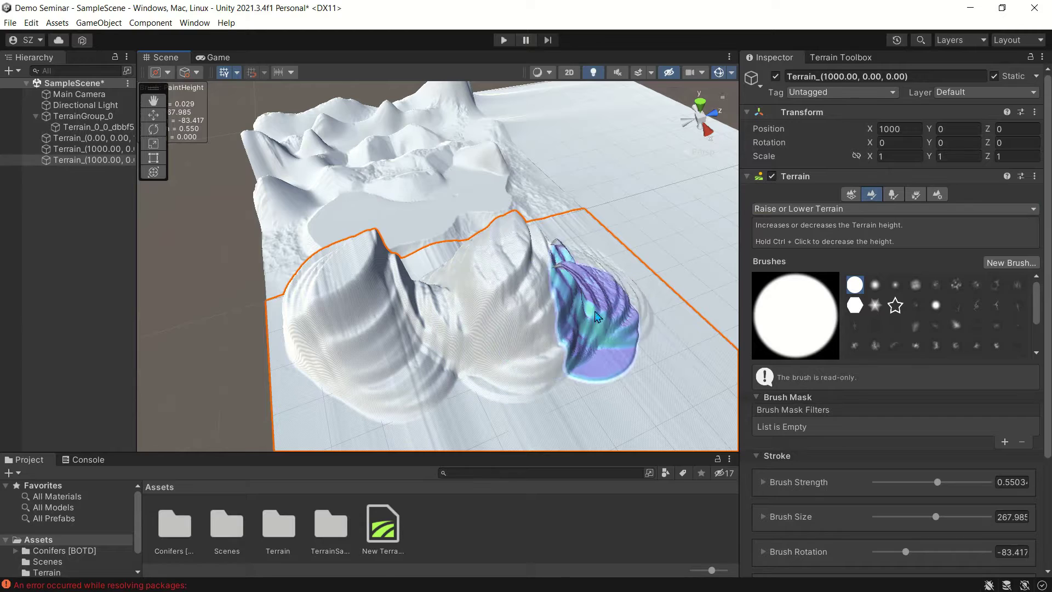
{"action": "mouse_move", "coordinate": [630, 326]}
{"action": "middle_mouse_down"}
{"action": "mouse_move", "coordinate": [582, 318]}
{"action": "mouse_move", "coordinate": [417, 344]}
{"action": "middle_mouse_up"}
{"action": "mouse_move", "coordinate": [315, 363]}
{"action": "left_mouse_down"}
{"action": "mouse_move", "coordinate": [272, 380]}
{"action": "mouse_move", "coordinate": [317, 400]}
{"action": "mouse_move", "coordinate": [451, 376]}
{"action": "mouse_move", "coordinate": [482, 328]}
{"action": "left_mouse_up"}
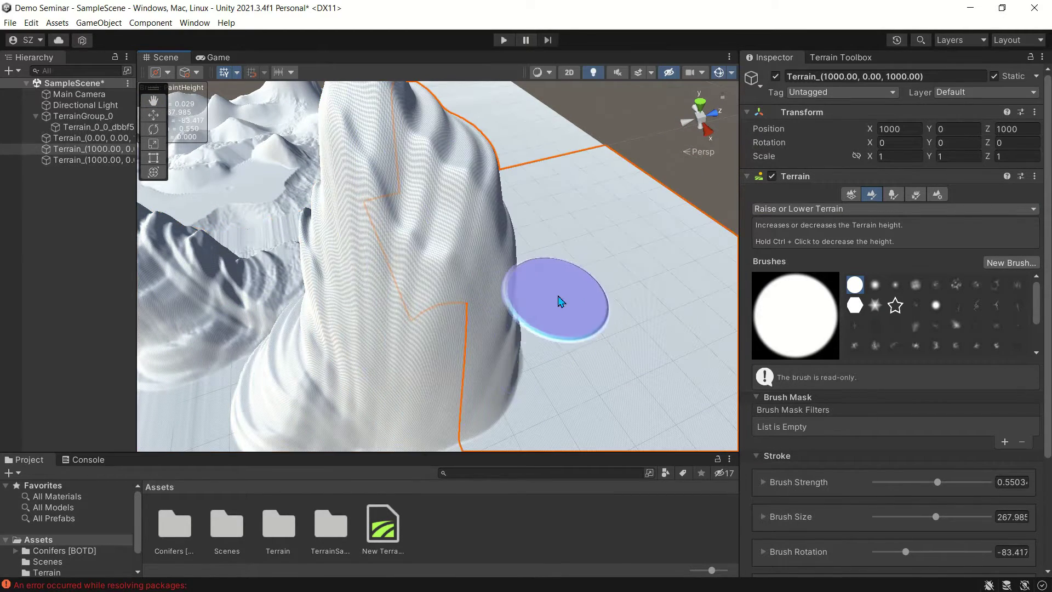
Set the corner neighbor tile's Grouping ID to 1 in its terrain settings
{"action": "mouse_move", "coordinate": [559, 301]}
{"action": "middle_mouse_down"}
{"action": "mouse_move", "coordinate": [440, 337]}
{"action": "mouse_move", "coordinate": [378, 339]}
{"action": "middle_mouse_up"}
{"action": "right_click_drag", "start_coordinate": [351, 329], "coordinate": [208, 313]}
{"action": "middle_click_drag", "start_coordinate": [529, 214], "coordinate": [548, 327]}
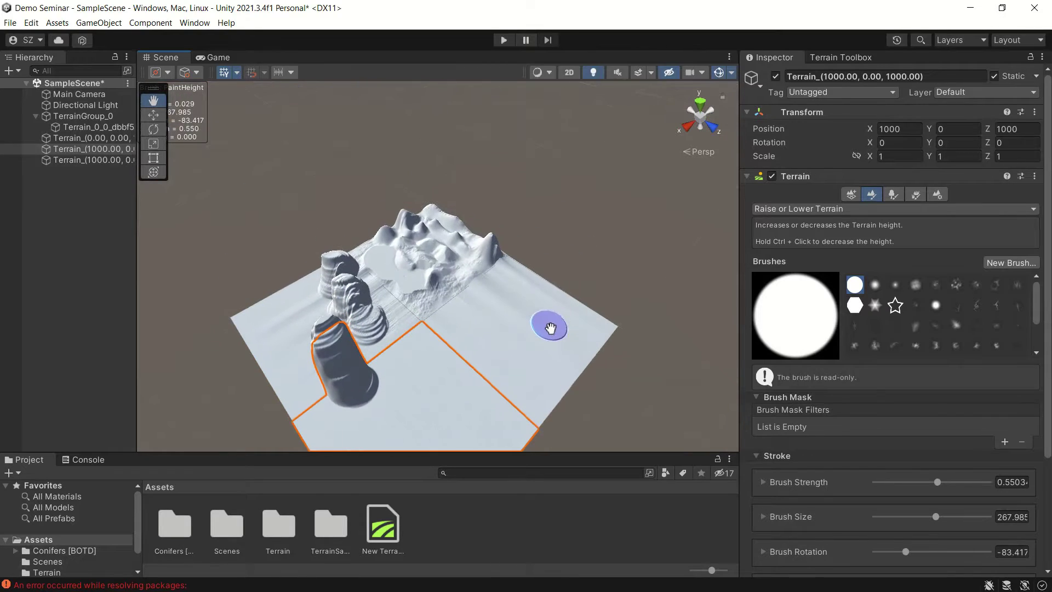
{"action": "scroll", "coordinate": [542, 329], "scroll_direction": "up", "scroll_amount": 2}
{"action": "right_click_drag", "start_coordinate": [523, 341], "coordinate": [455, 396]}
{"action": "middle_click_drag", "start_coordinate": [566, 384], "coordinate": [492, 317]}
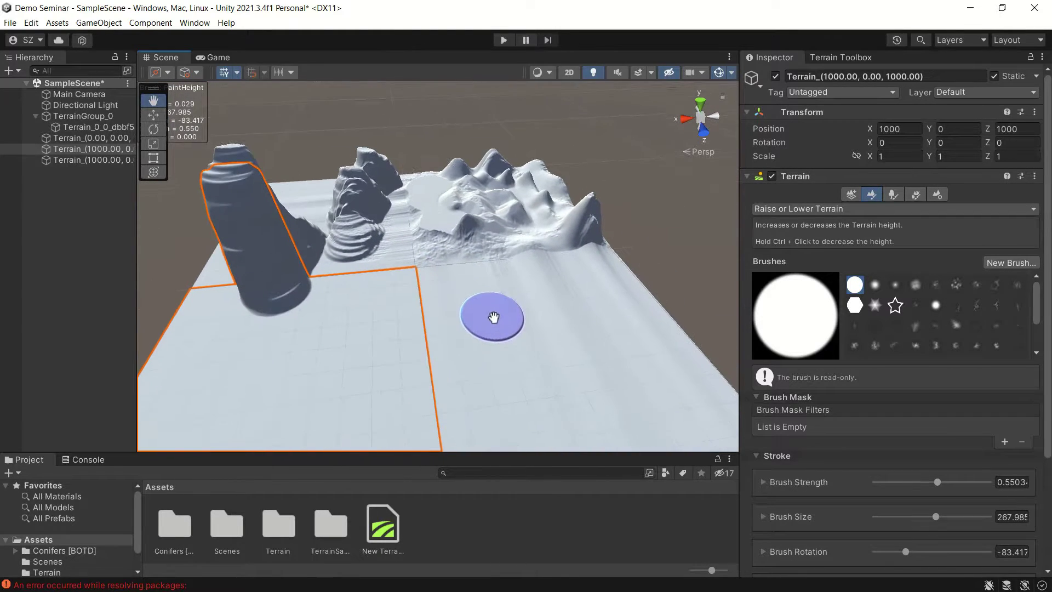
{"action": "left_click", "coordinate": [942, 193]}
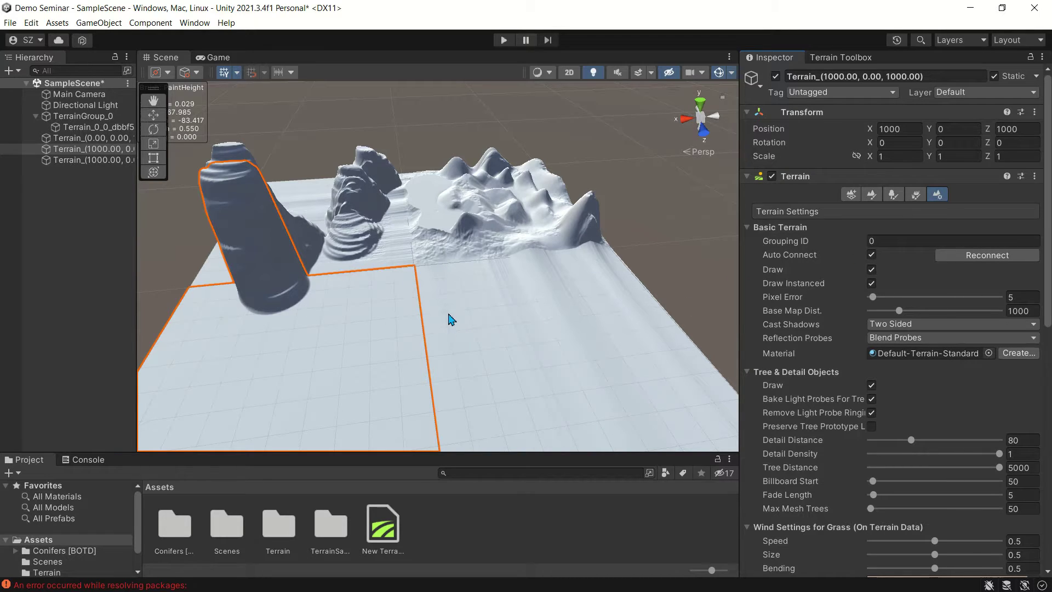
{"action": "middle_click_drag", "start_coordinate": [448, 320], "coordinate": [468, 284]}
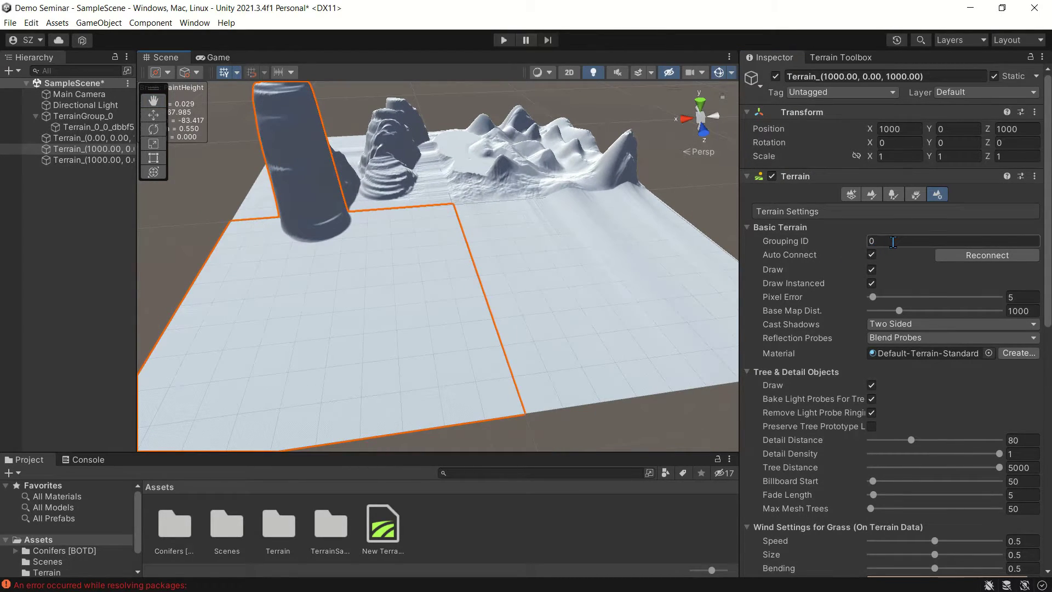
{"action": "left_click", "coordinate": [892, 242]}
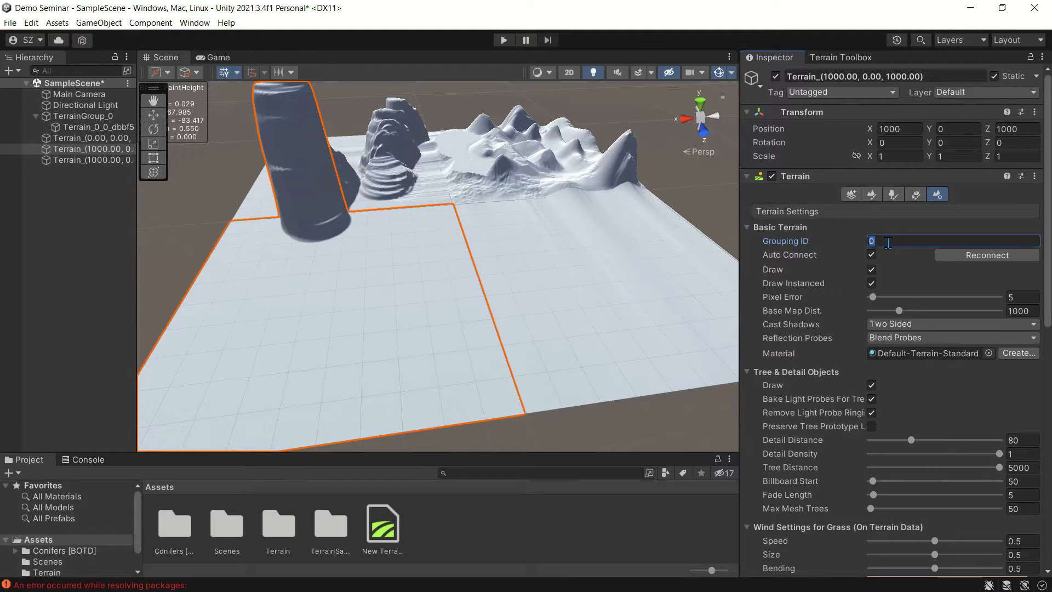
{"action": "type", "text": "1"}
Return to Raise or Lower Terrain and reduce the brush size to about 179
{"action": "left_click", "coordinate": [871, 197]}
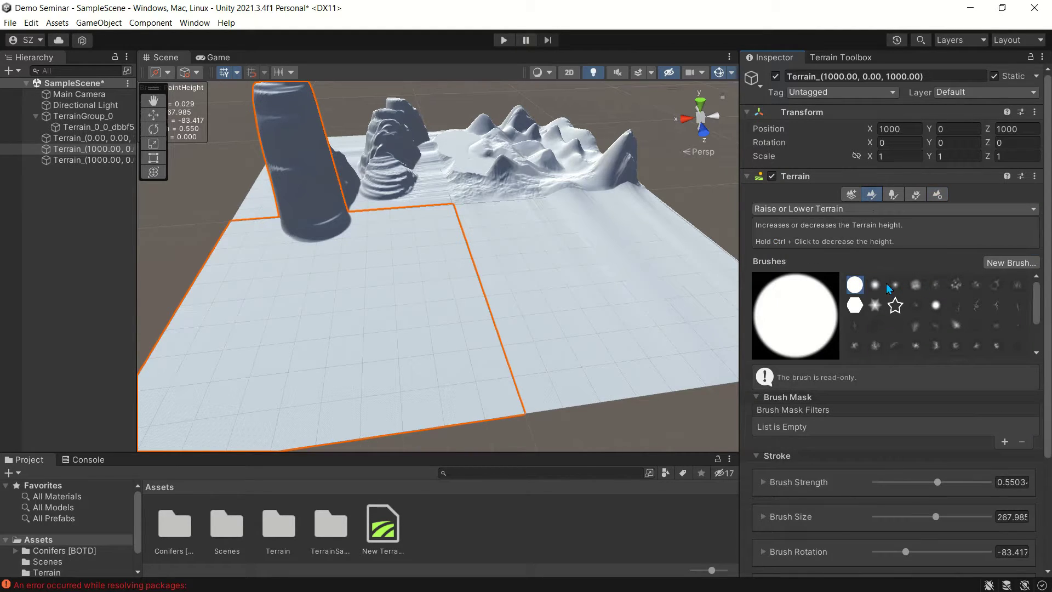
{"action": "scroll", "coordinate": [548, 293], "scroll_direction": "up", "scroll_amount": 5}
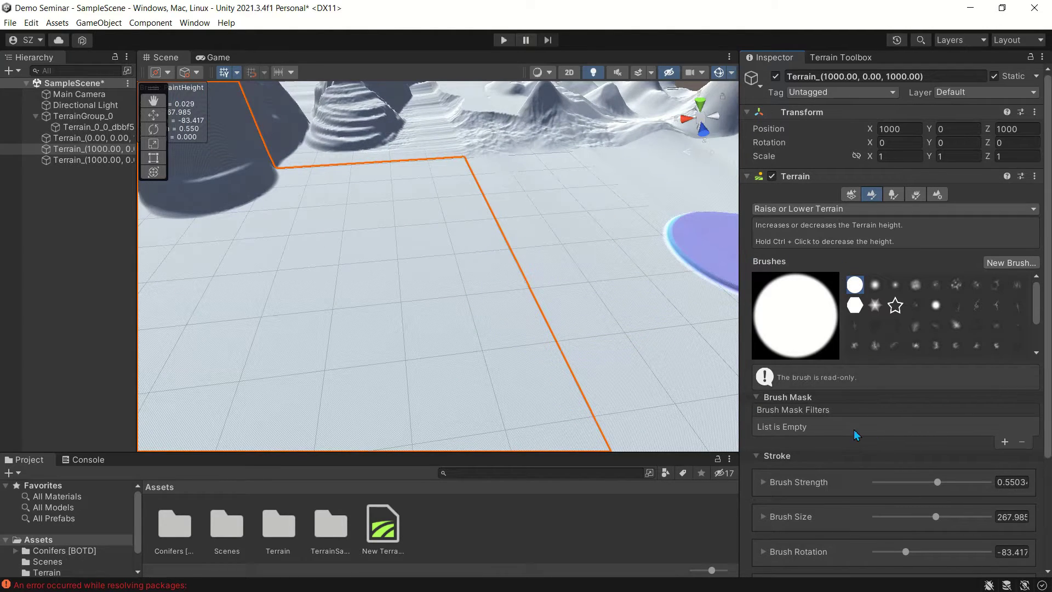
{"action": "scroll", "coordinate": [856, 434], "scroll_direction": "down", "scroll_amount": 3}
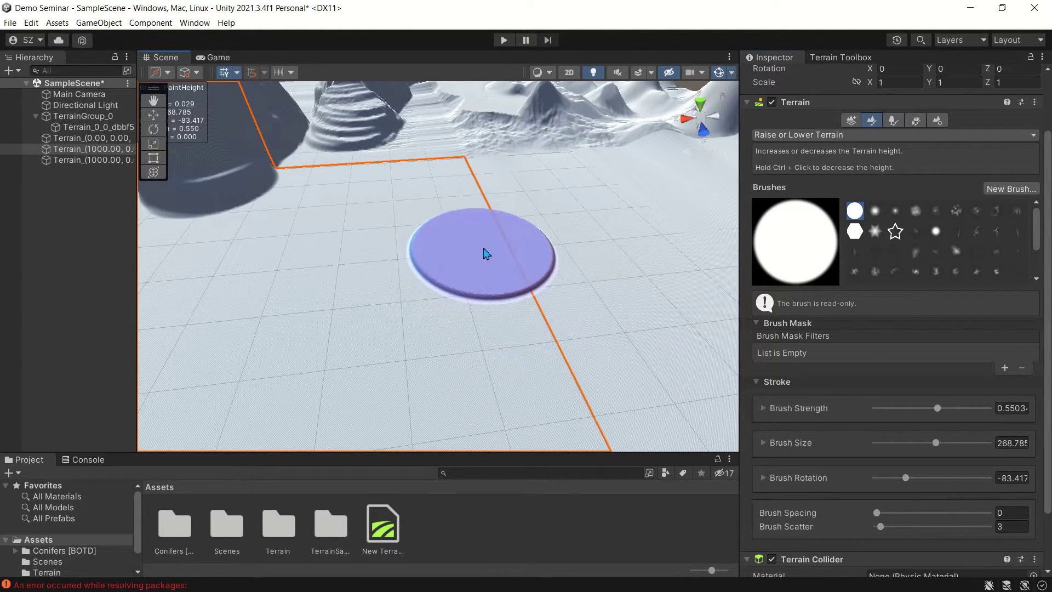
{"action": "key", "text": "s"}
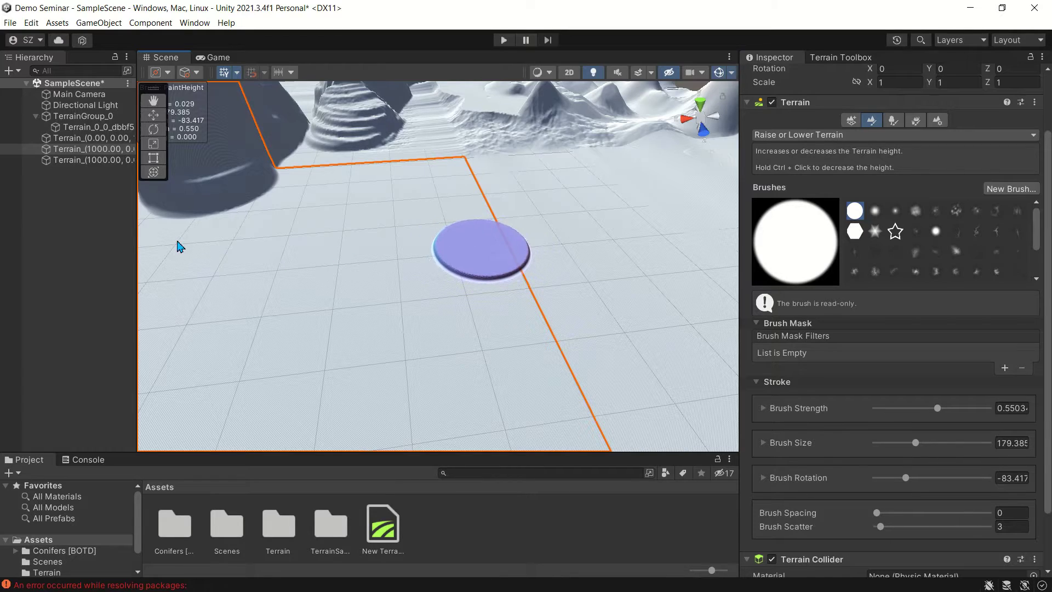
{"action": "scroll", "coordinate": [549, 203], "scroll_direction": "up", "scroll_amount": 2}
{"action": "scroll", "coordinate": [549, 205], "scroll_direction": "down", "scroll_amount": 4}
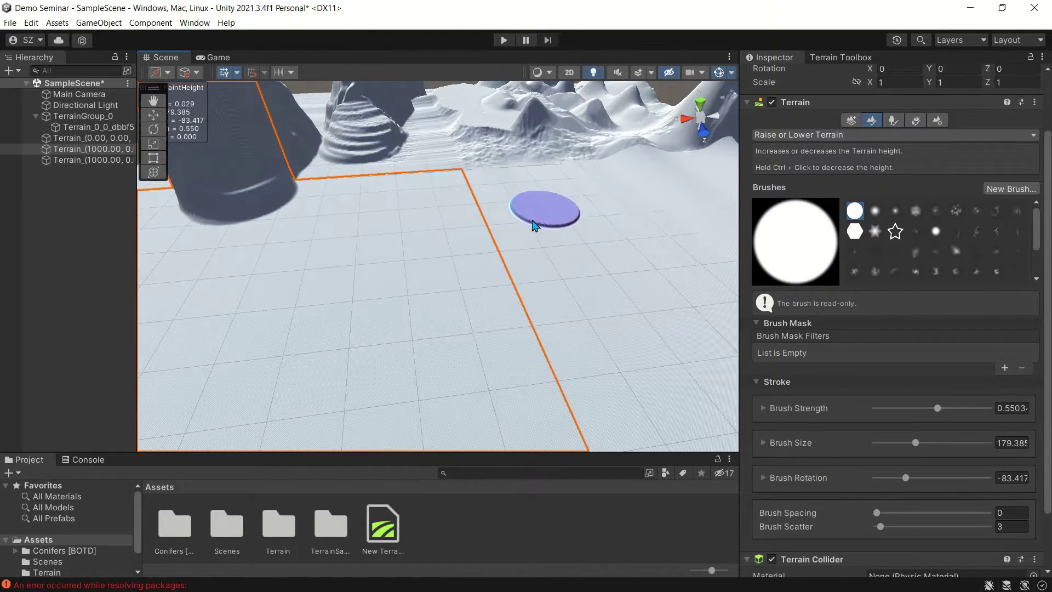
Raise a tall, steep mound across the seam between the corner tile and the adjacent neighbor tile
{"action": "left_click_drag", "start_coordinate": [540, 224], "coordinate": [478, 233]}
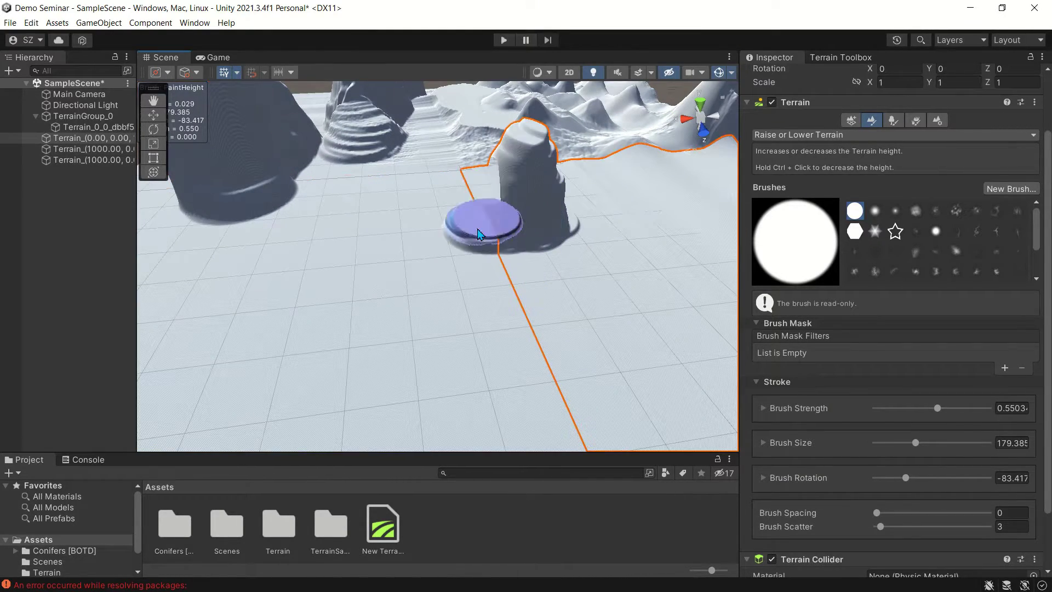
{"action": "mouse_move", "coordinate": [477, 234]}
{"action": "middle_mouse_down"}
{"action": "mouse_move", "coordinate": [417, 236]}
{"action": "mouse_move", "coordinate": [616, 243]}
{"action": "mouse_move", "coordinate": [517, 263]}
{"action": "mouse_move", "coordinate": [639, 268]}
{"action": "mouse_move", "coordinate": [564, 282]}
{"action": "mouse_move", "coordinate": [598, 286]}
{"action": "middle_mouse_up"}
{"action": "mouse_move", "coordinate": [548, 324]}
{"action": "middle_mouse_down"}
{"action": "mouse_move", "coordinate": [460, 335]}
{"action": "mouse_move", "coordinate": [495, 317]}
{"action": "mouse_move", "coordinate": [451, 324]}
{"action": "mouse_move", "coordinate": [522, 305]}
{"action": "middle_mouse_up"}
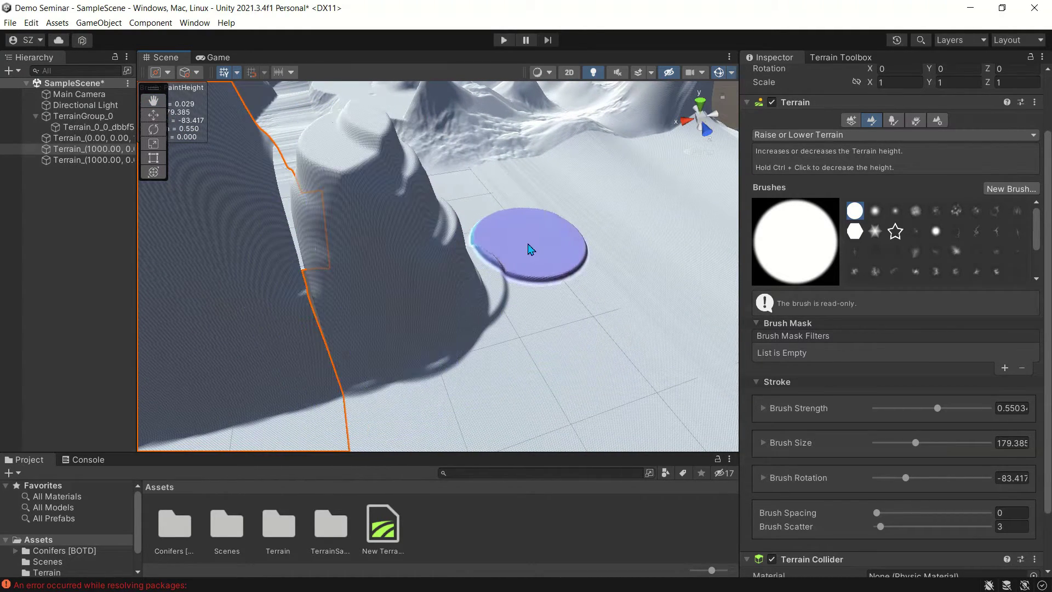
{"action": "scroll", "coordinate": [502, 254], "scroll_direction": "down", "scroll_amount": 5}
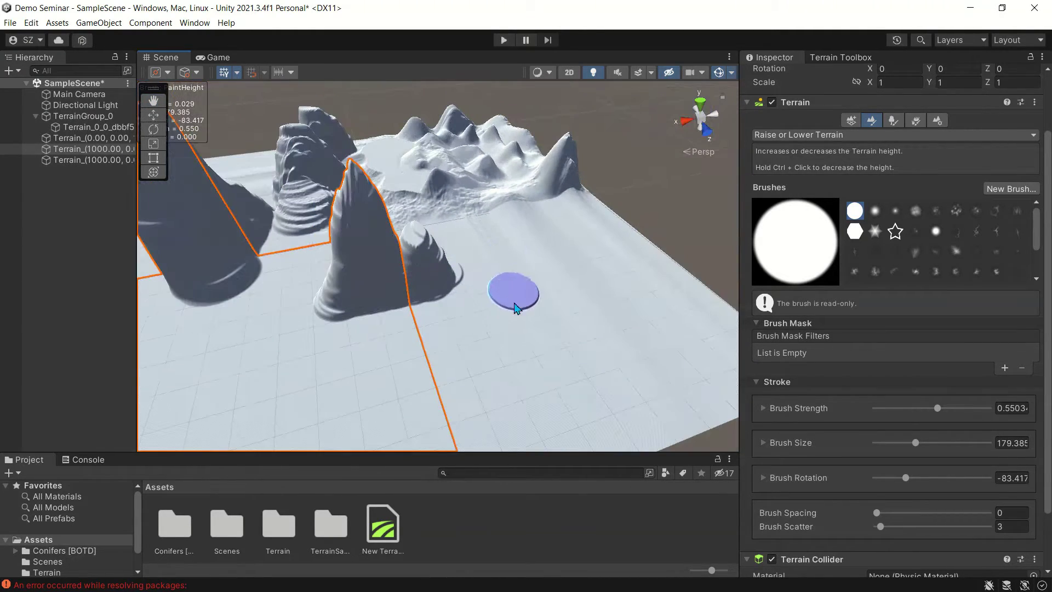
{"action": "mouse_move", "coordinate": [505, 300]}
{"action": "middle_mouse_down"}
{"action": "mouse_move", "coordinate": [526, 282]}
{"action": "mouse_move", "coordinate": [507, 286]}
{"action": "mouse_move", "coordinate": [515, 282]}
{"action": "middle_mouse_up"}
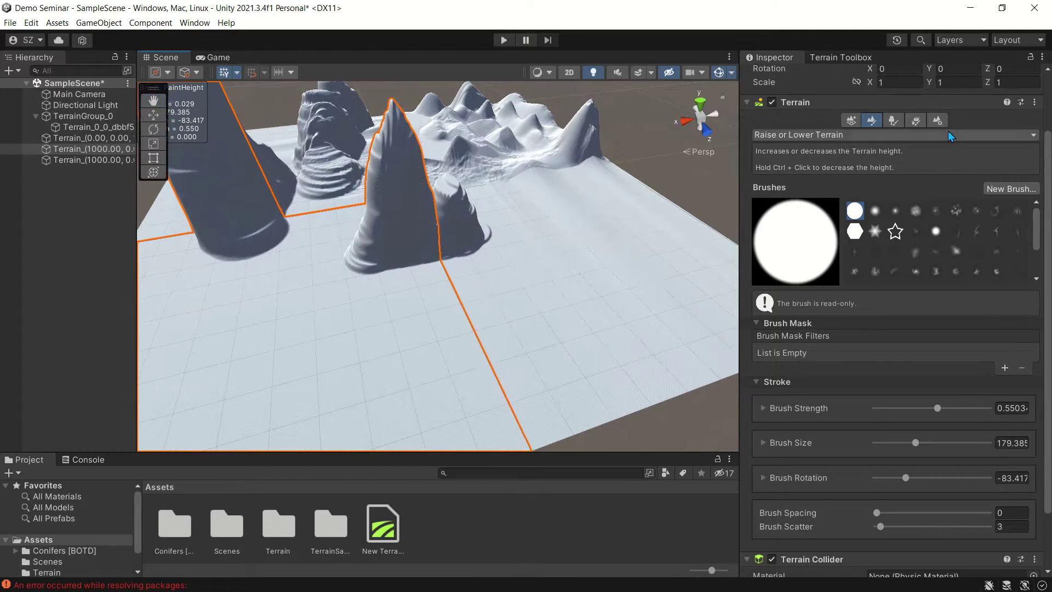
Set the corner neighbor tile's Grouping ID back to 0 in its terrain settings
{"action": "left_click", "coordinate": [938, 121]}
{"action": "left_click", "coordinate": [916, 168]}
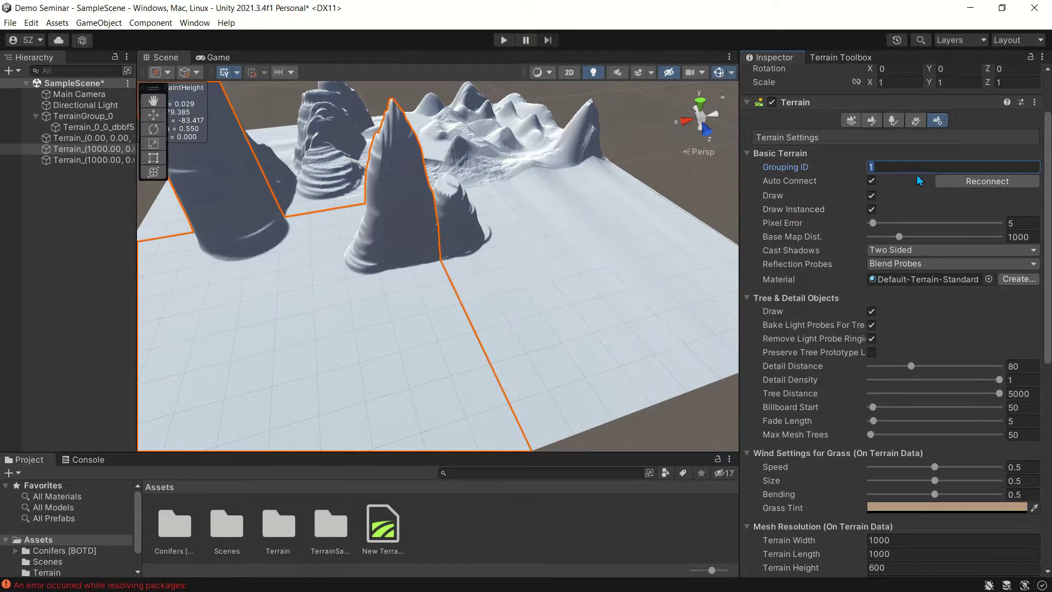
{"action": "key", "text": "BackSpace"}
{"action": "type", "text": "0"}
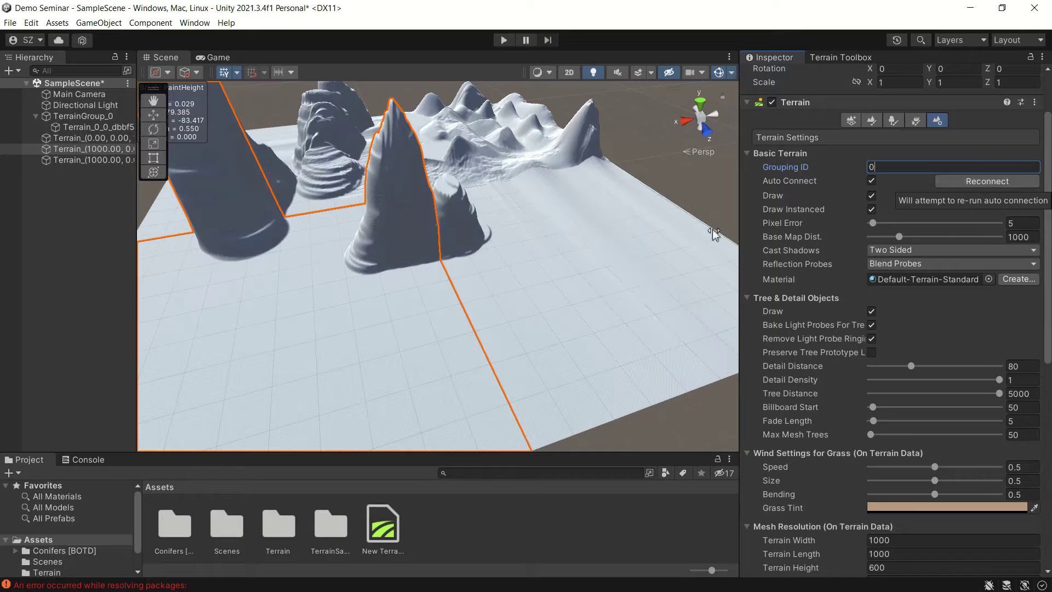
Raise another tall mound across the same seam, closer to the front, with Raise or Lower Terrain and inspect it from the side
{"action": "left_click", "coordinate": [871, 120]}
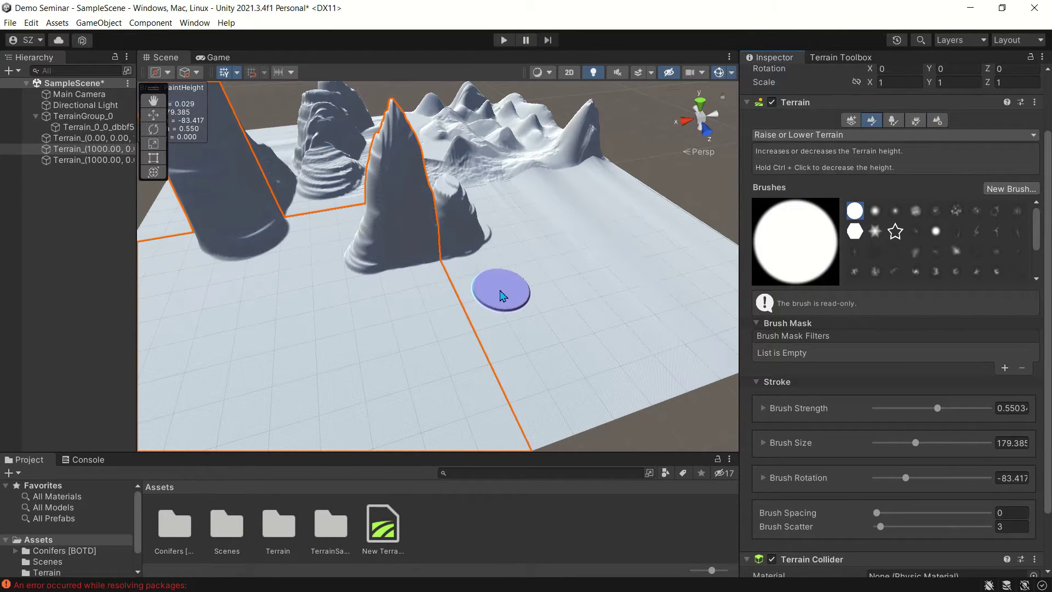
{"action": "left_click_drag", "start_coordinate": [463, 301], "coordinate": [459, 303]}
{"action": "scroll", "coordinate": [548, 373], "scroll_direction": "up", "scroll_amount": 5}
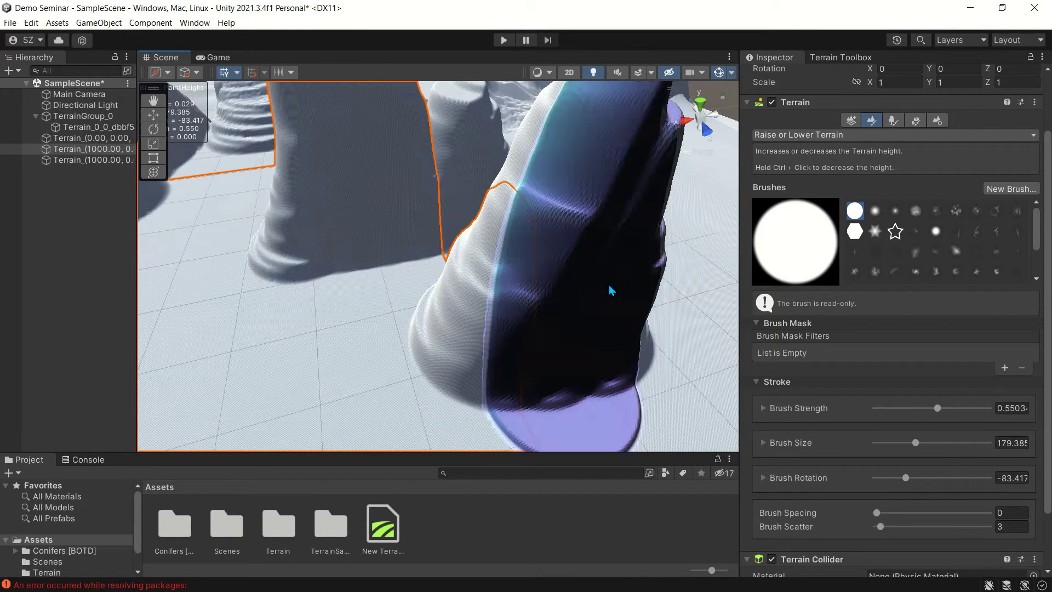
{"action": "right_click_drag", "start_coordinate": [611, 289], "coordinate": [536, 285]}
{"action": "scroll", "coordinate": [537, 290], "scroll_direction": "down", "scroll_amount": 8}
{"action": "right_click_drag", "start_coordinate": [435, 282], "coordinate": [317, 257]}
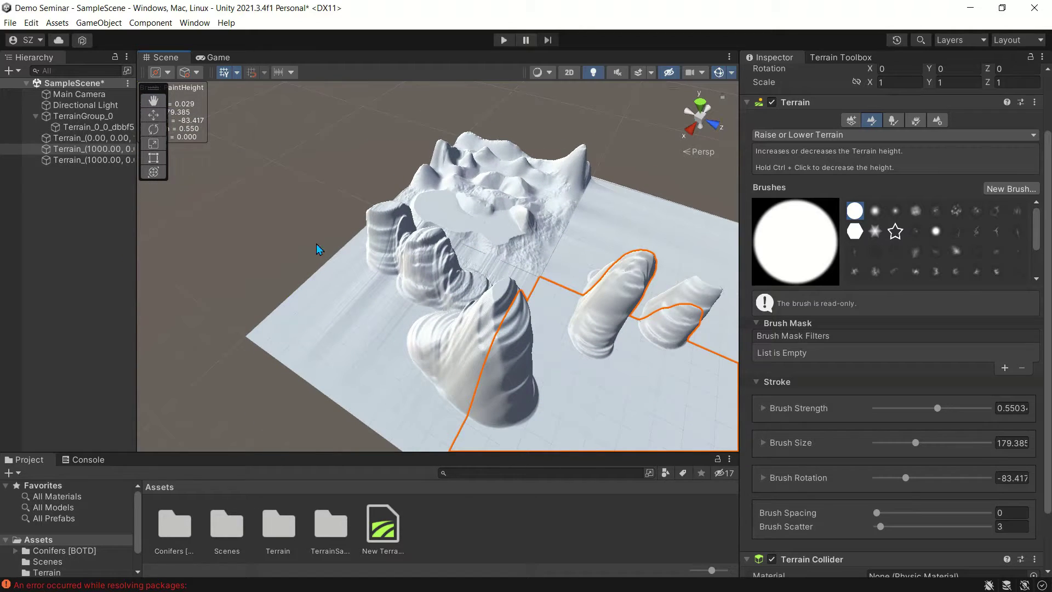
Delete the three neighbor terrains from the scene, keeping only the original tile in TerrainGroup_0
{"action": "left_click", "coordinate": [68, 142]}
{"action": "left_click", "coordinate": [74, 160], "text": "shift"}
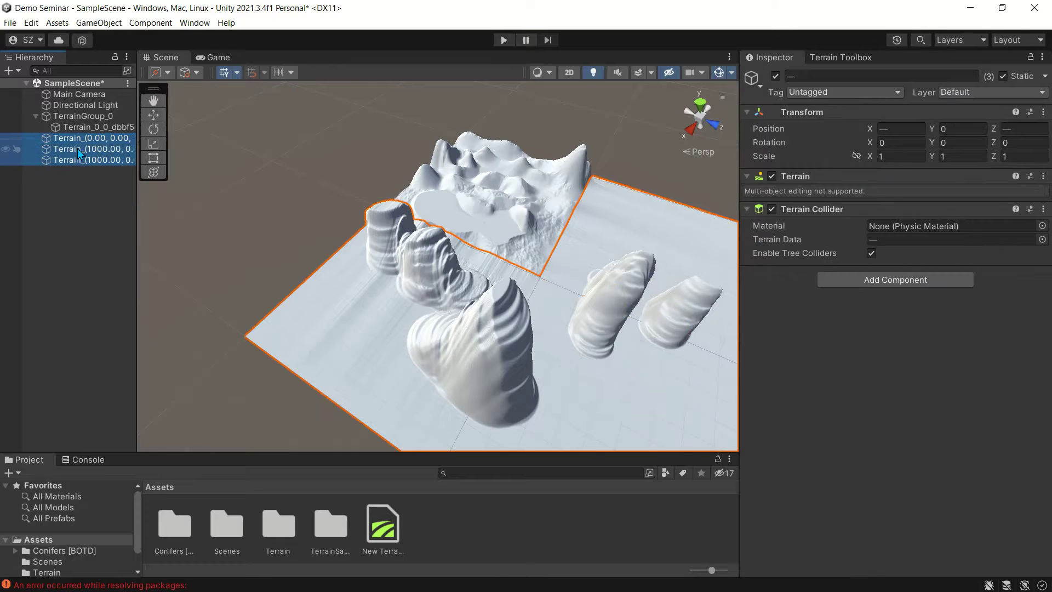
{"action": "right_click", "coordinate": [84, 145]}
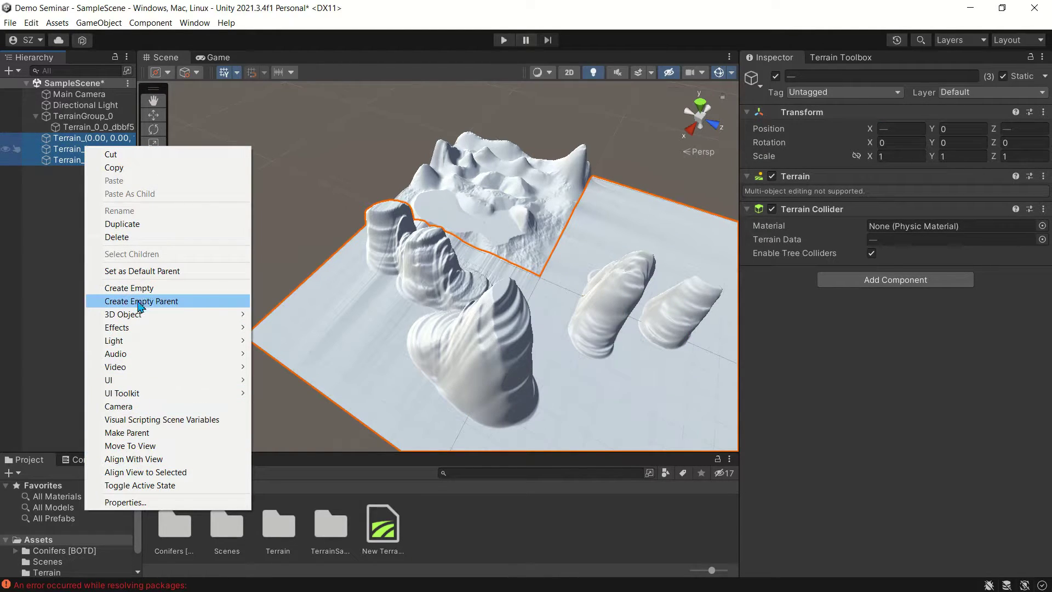
{"action": "left_click", "coordinate": [164, 237]}
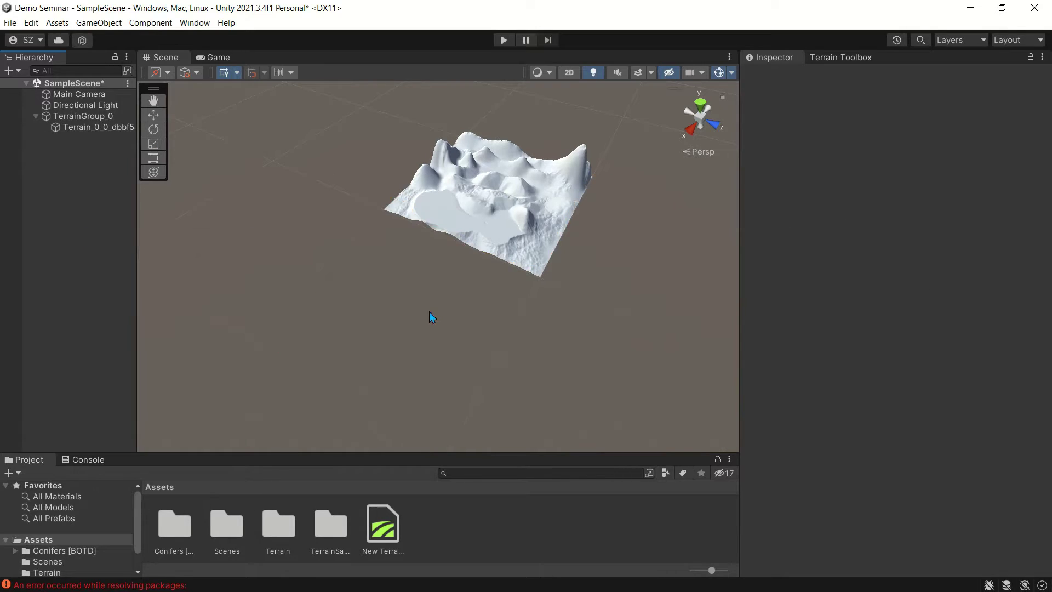
Select the original terrain tile and review its terrain settings, including the mesh and texture resolutions
{"action": "scroll", "coordinate": [430, 312], "scroll_direction": "up", "scroll_amount": 5}
{"action": "right_click_drag", "start_coordinate": [304, 244], "coordinate": [387, 240]}
{"action": "middle_click_drag", "start_coordinate": [386, 240], "coordinate": [414, 299]}
{"action": "left_click", "coordinate": [426, 293]}
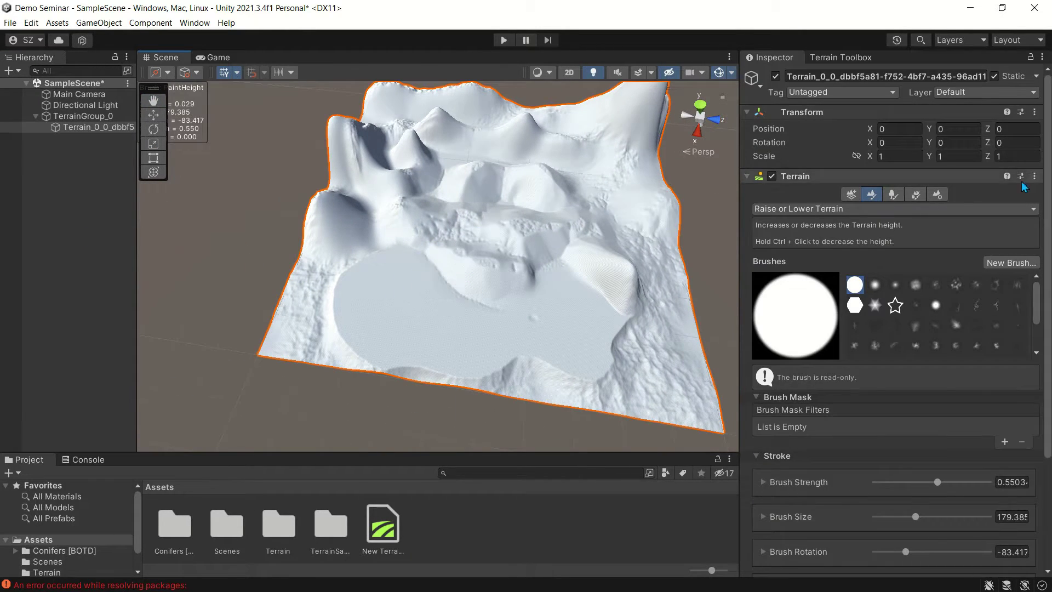
{"action": "left_click", "coordinate": [941, 193]}
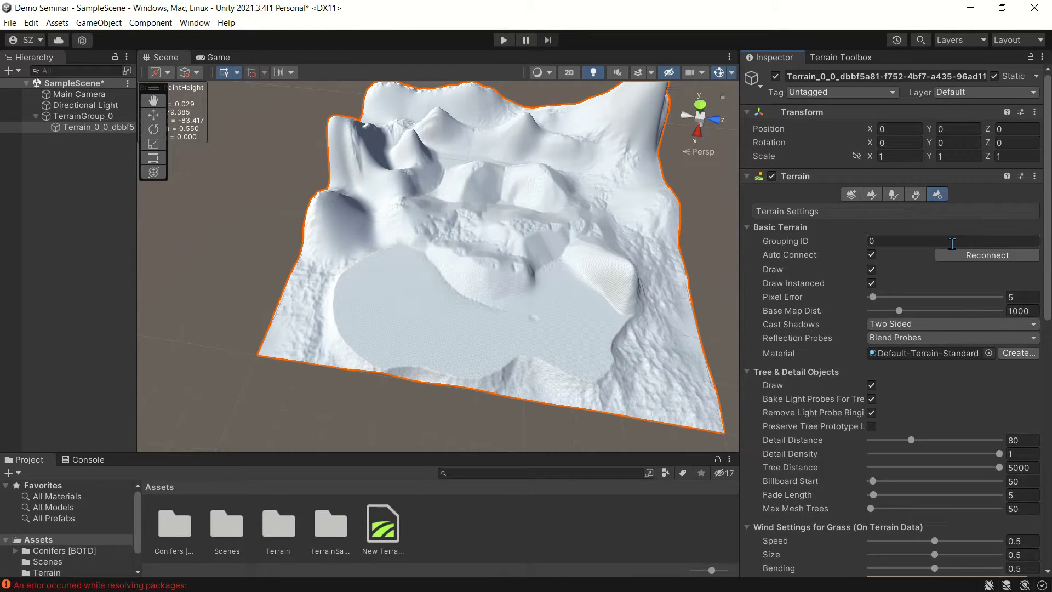
{"action": "scroll", "coordinate": [922, 279], "scroll_direction": "down", "scroll_amount": 3}
{"action": "scroll", "coordinate": [923, 296], "scroll_direction": "down", "scroll_amount": 5}
{"action": "scroll", "coordinate": [889, 258], "scroll_direction": "down", "scroll_amount": 9}
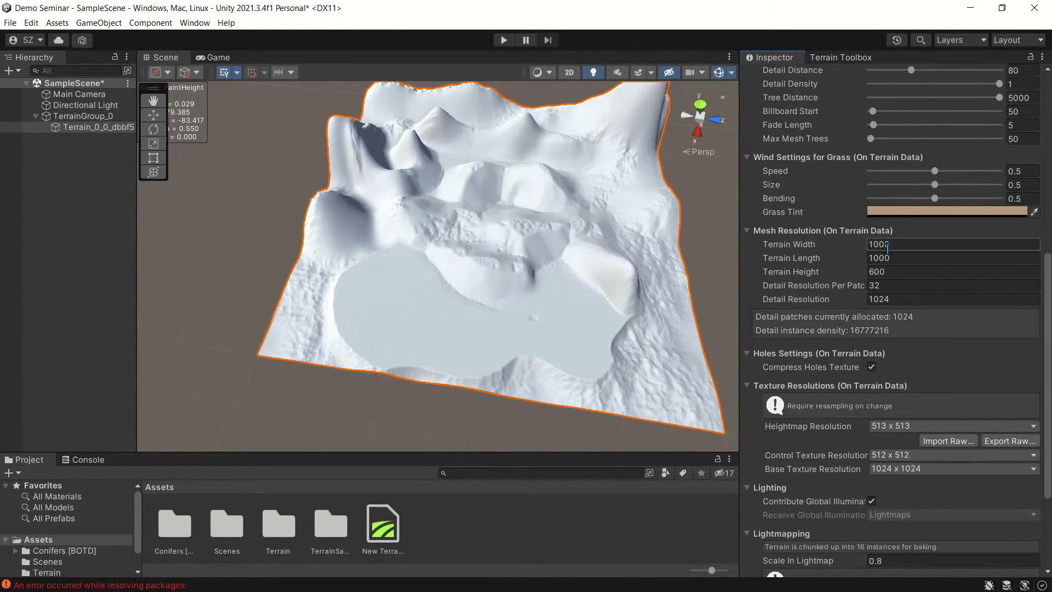
{"action": "scroll", "coordinate": [893, 296], "scroll_direction": "up", "scroll_amount": 8}
{"action": "scroll", "coordinate": [895, 300], "scroll_direction": "up", "scroll_amount": 4}
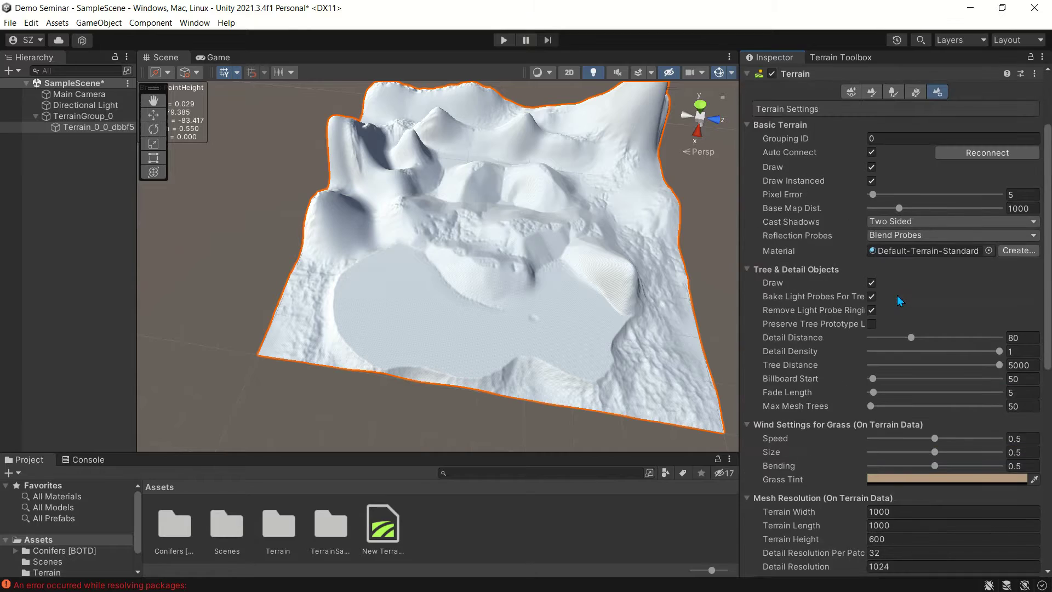
{"action": "scroll", "coordinate": [871, 345], "scroll_direction": "down", "scroll_amount": 2}
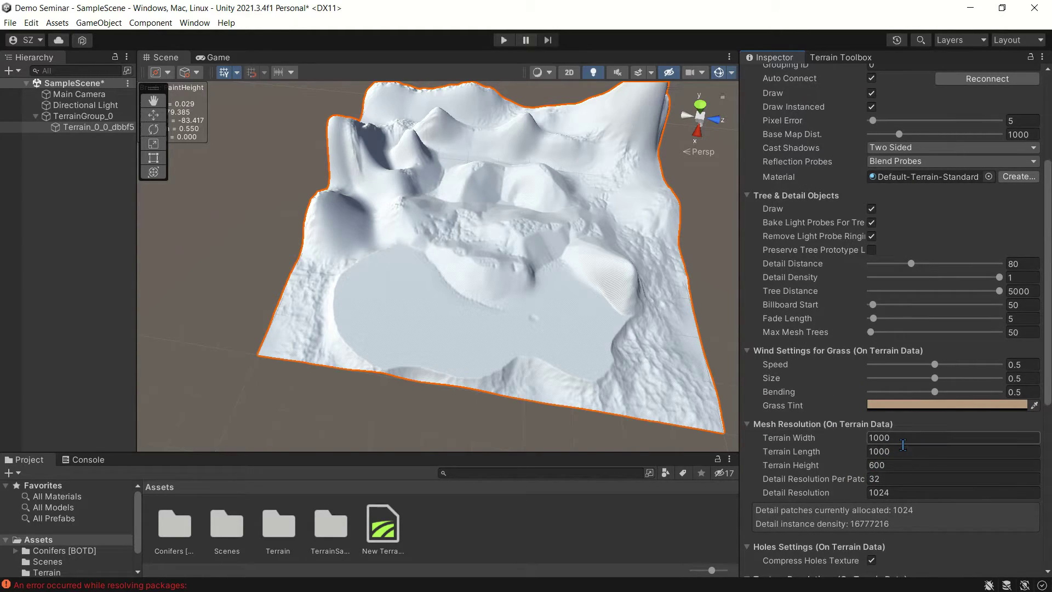
Review the Basic Settings, Texture Resolutions and Mesh Resolutions in the Terrain Toolbox's terrain settings, and return to the tile's own settings
{"action": "left_click", "coordinate": [838, 59]}
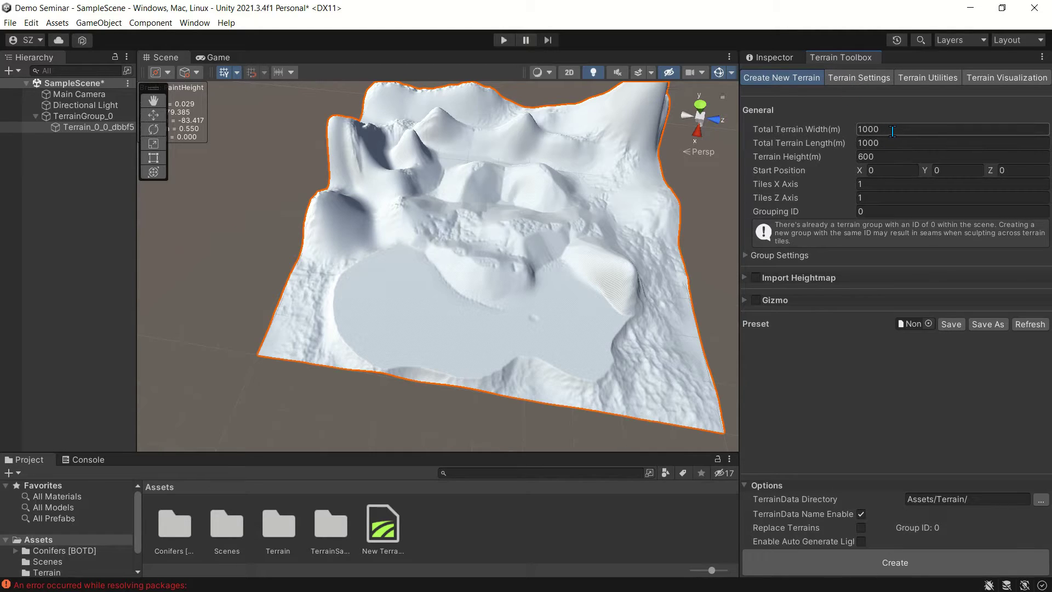
{"action": "left_click", "coordinate": [864, 80]}
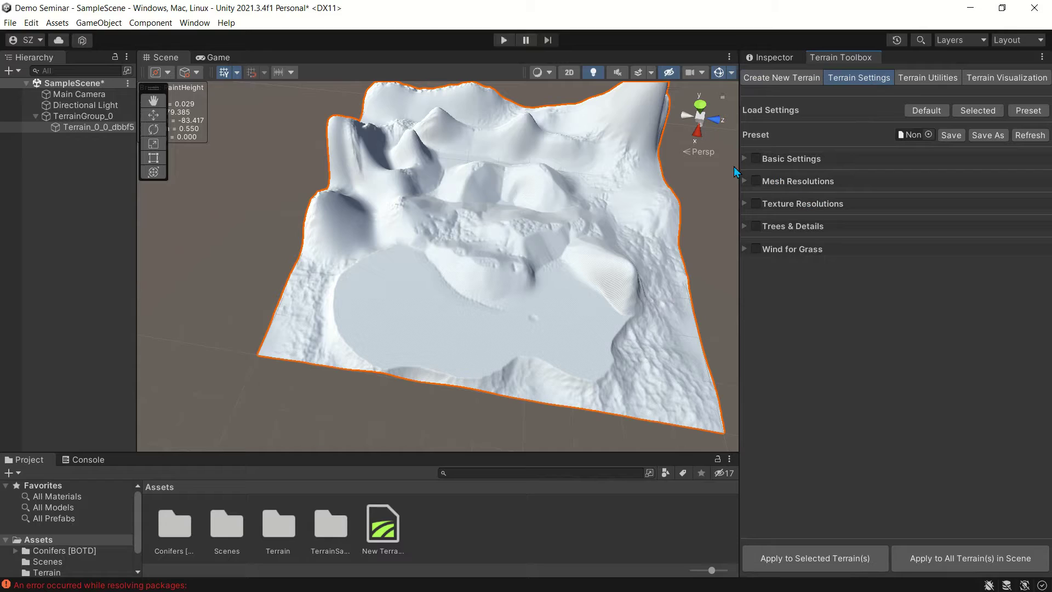
{"action": "left_click", "coordinate": [745, 158]}
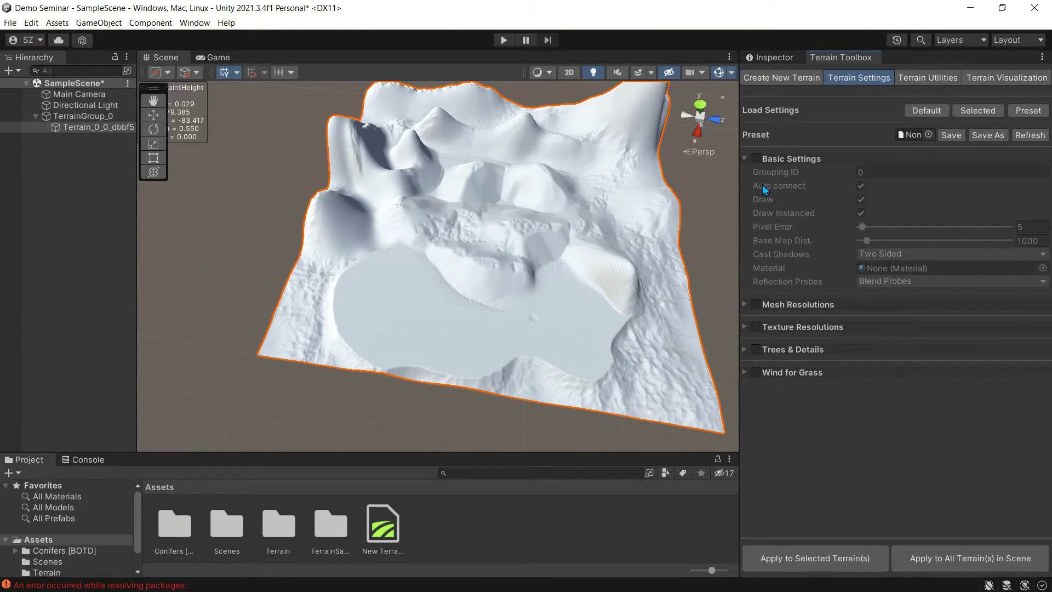
{"action": "left_click", "coordinate": [746, 327]}
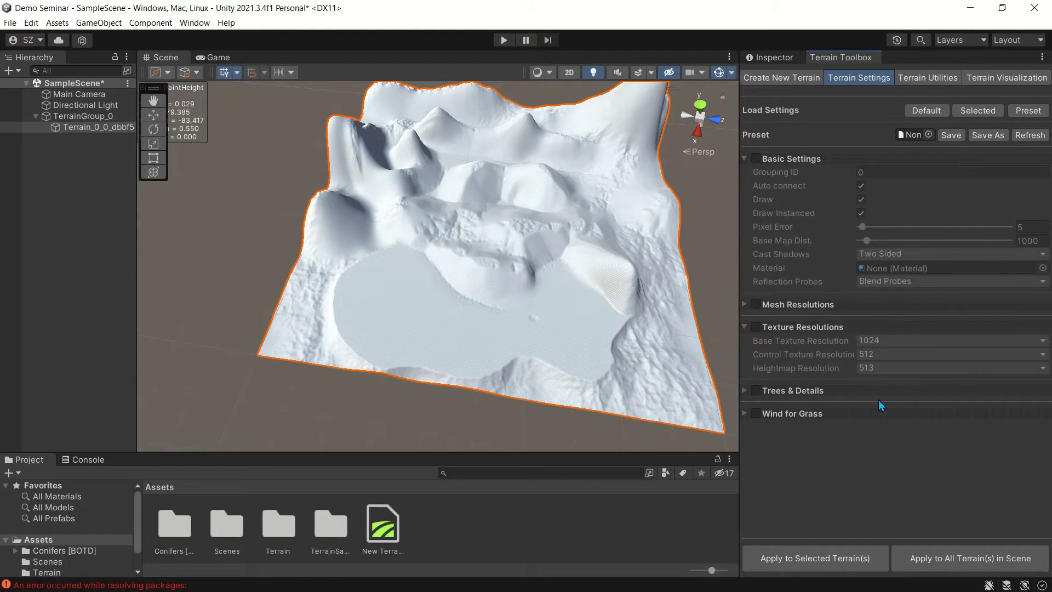
{"action": "left_click", "coordinate": [745, 304]}
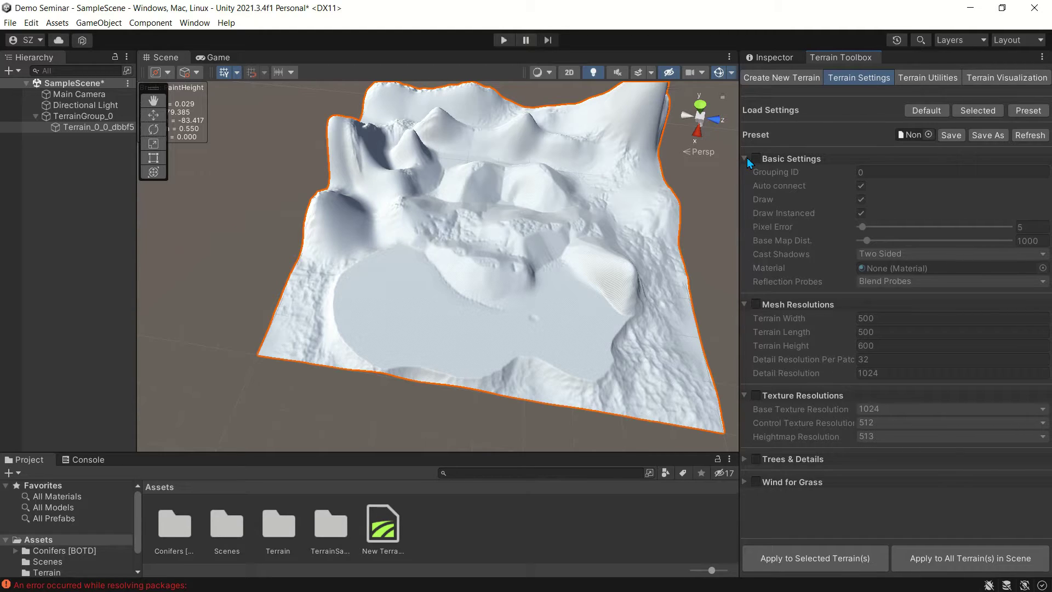
{"action": "left_click", "coordinate": [779, 59]}
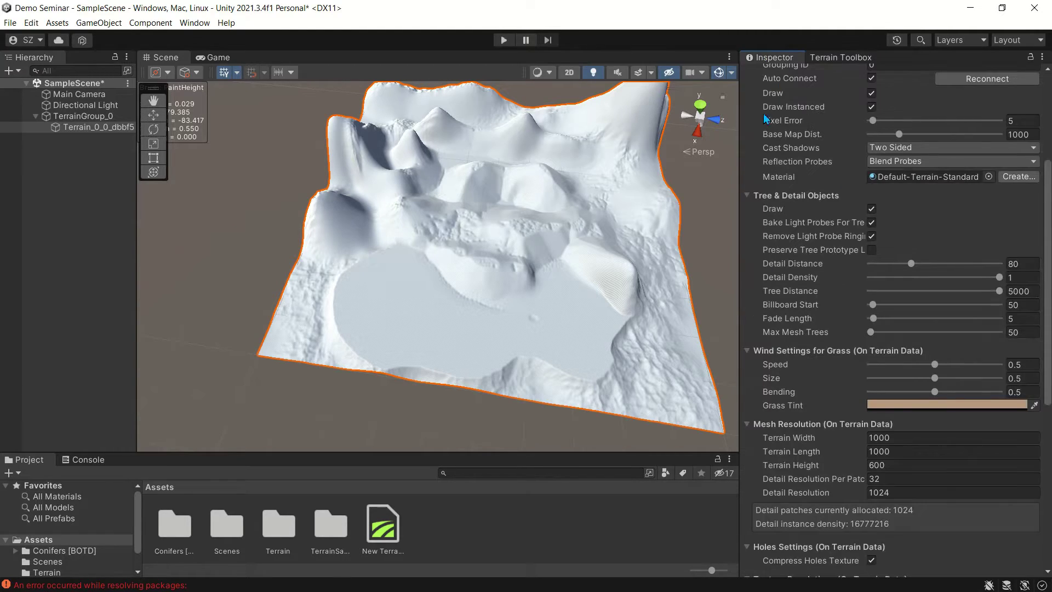
{"action": "scroll", "coordinate": [775, 284], "scroll_direction": "up", "scroll_amount": 5}
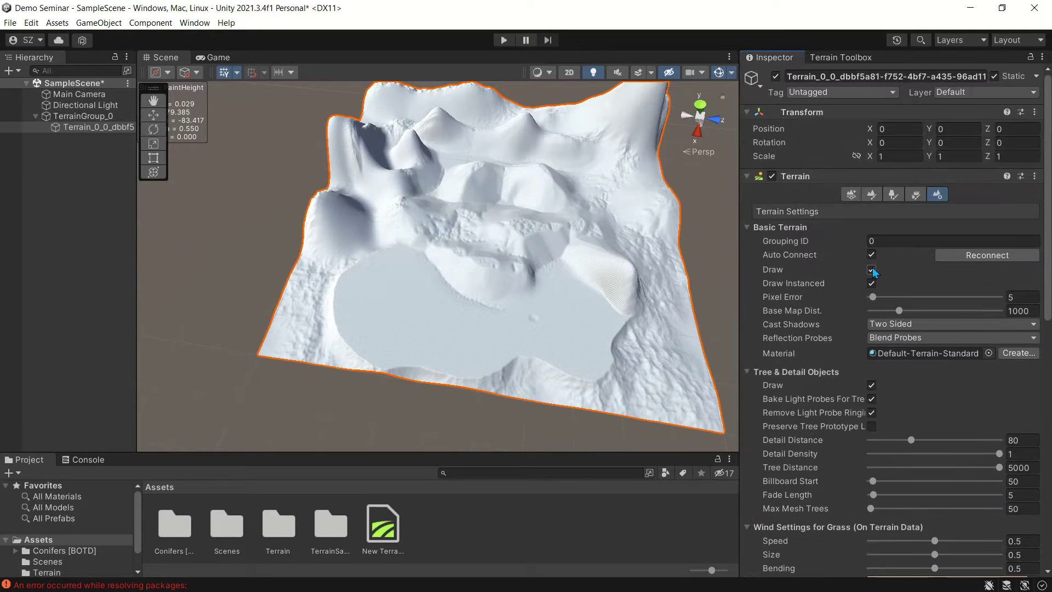
Switch the terrain's paint tool to Paint Texture and bring up its layer palette
{"action": "middle_click_drag", "start_coordinate": [481, 272], "coordinate": [460, 293]}
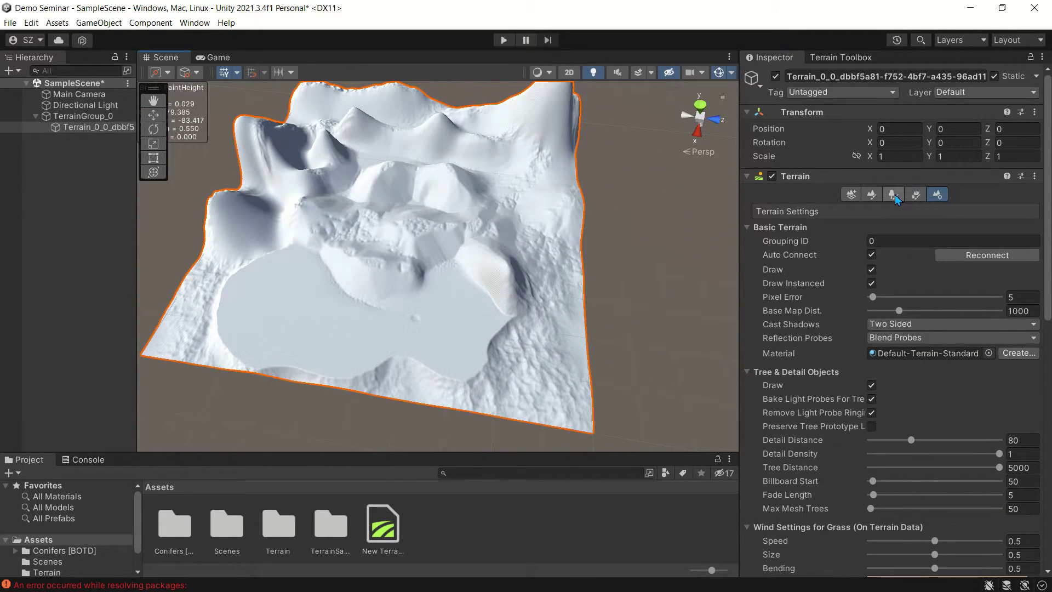
{"action": "left_click", "coordinate": [871, 194]}
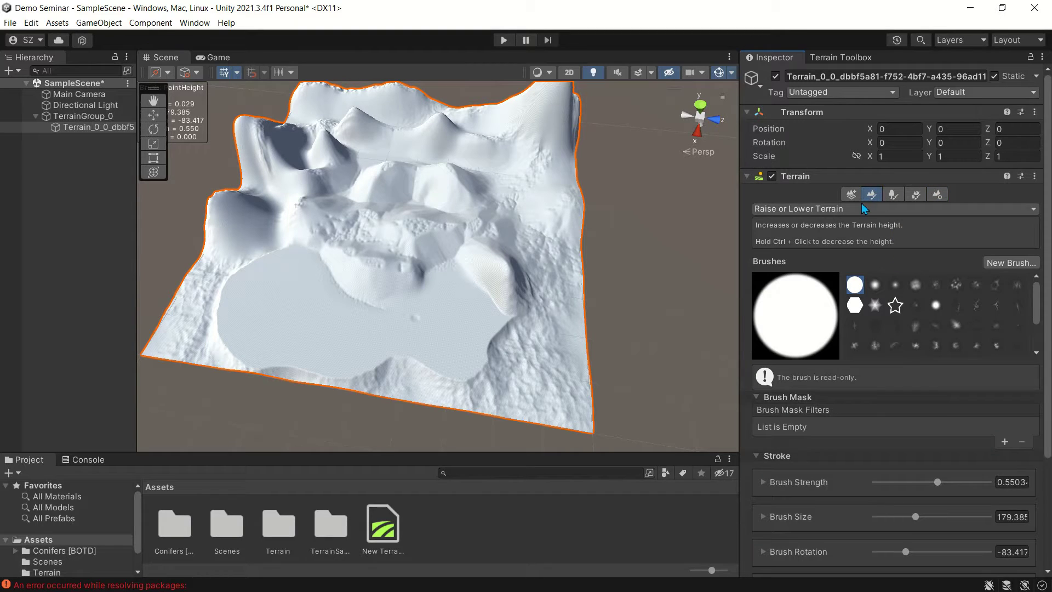
{"action": "left_click", "coordinate": [861, 208]}
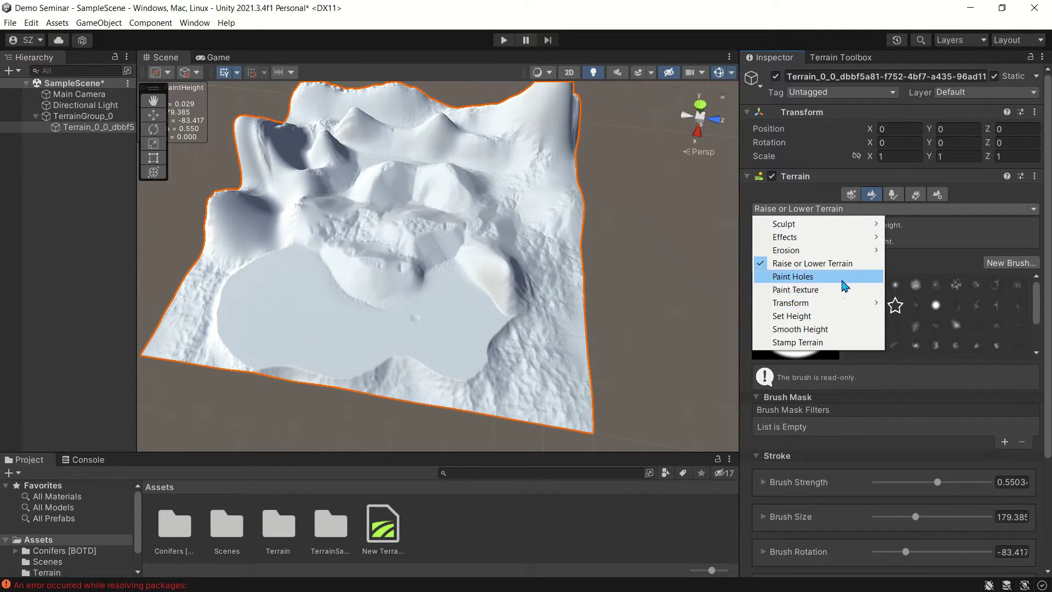
{"action": "left_click", "coordinate": [834, 296]}
{"action": "scroll", "coordinate": [858, 394], "scroll_direction": "down", "scroll_amount": 10}
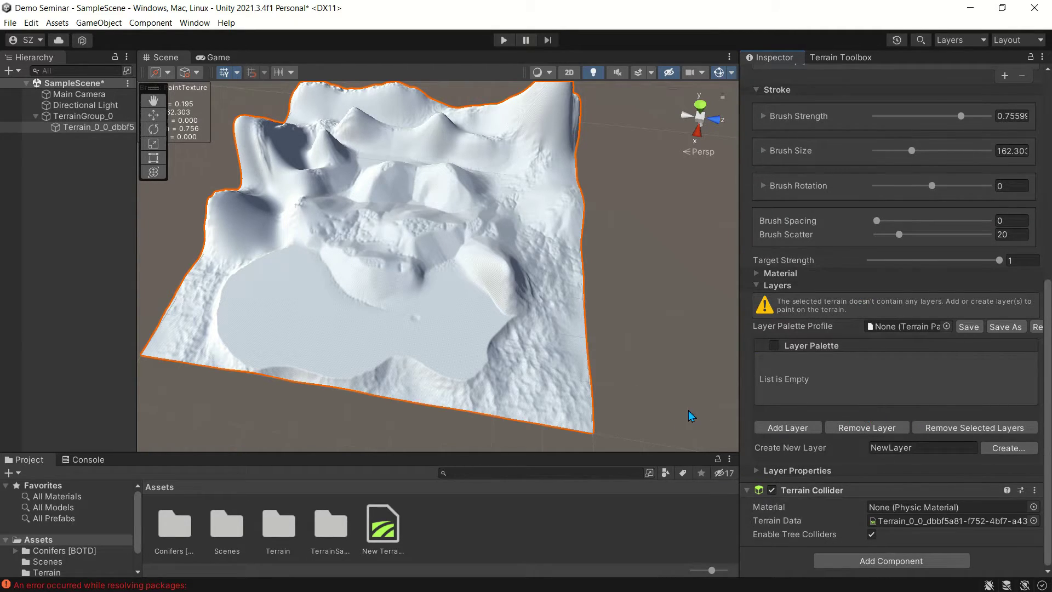
Add Black_Sand_TerrainLayer to the terrain's layer palette
{"action": "left_click", "coordinate": [803, 431]}
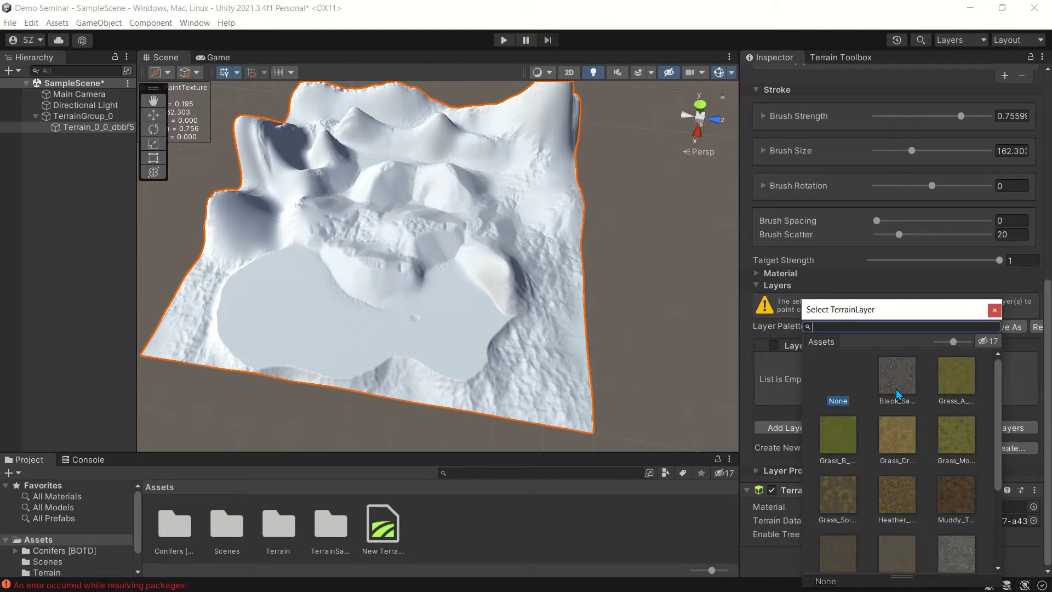
{"action": "left_click", "coordinate": [899, 378]}
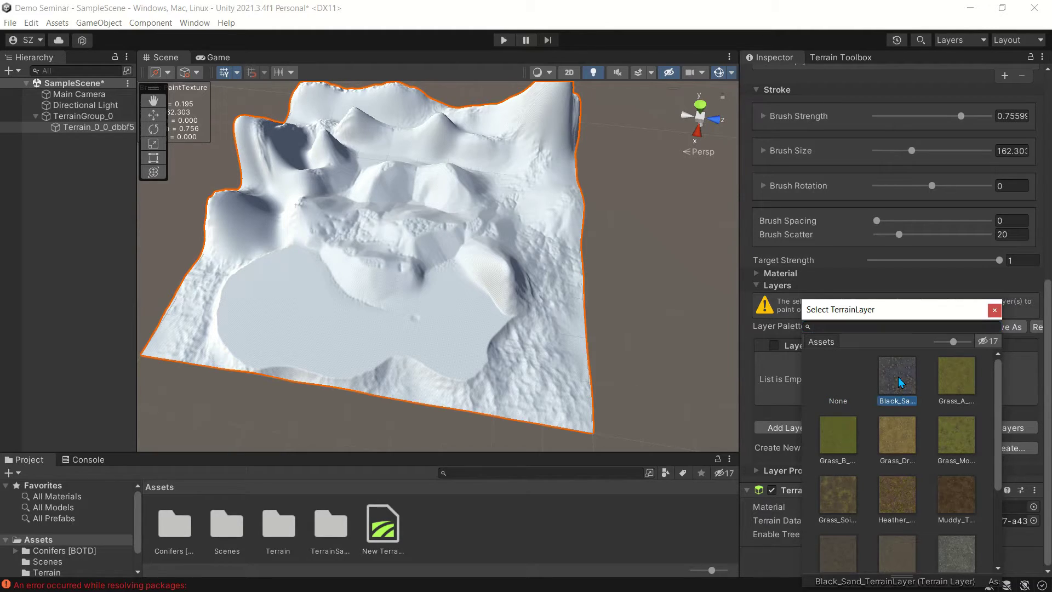
{"action": "scroll", "coordinate": [948, 537], "scroll_direction": "down", "scroll_amount": 5}
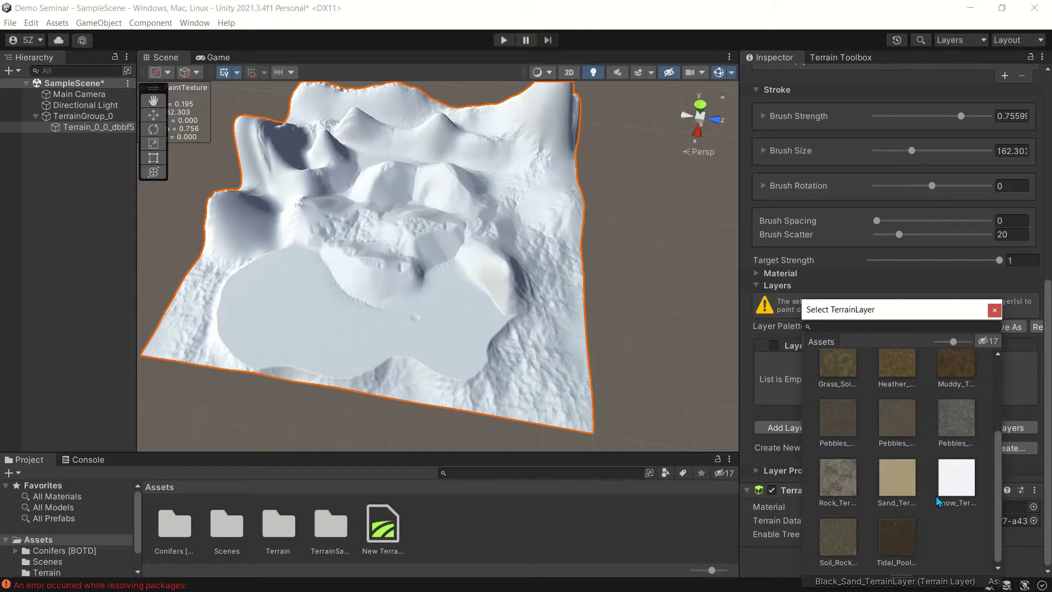
{"action": "left_click_drag", "start_coordinate": [910, 312], "coordinate": [906, 263]}
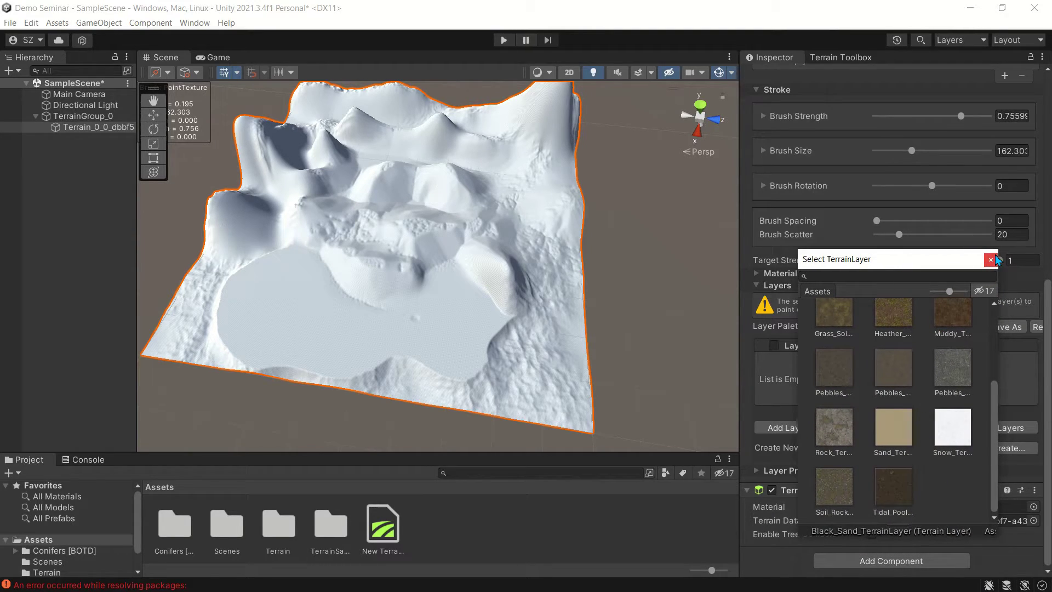
{"action": "scroll", "coordinate": [945, 351], "scroll_direction": "up", "scroll_amount": 5}
{"action": "double_click", "coordinate": [907, 331]}
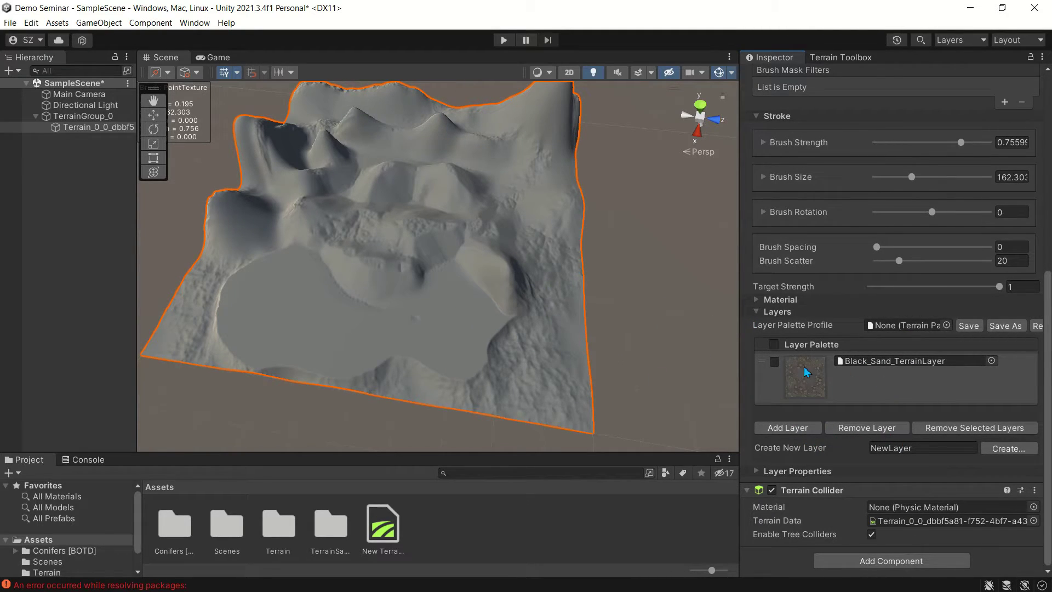
Remove the Black_Sand_TerrainLayer from the layer palette and accept the loss of its splatmap data
{"action": "left_click", "coordinate": [899, 385]}
{"action": "left_click", "coordinate": [878, 431]}
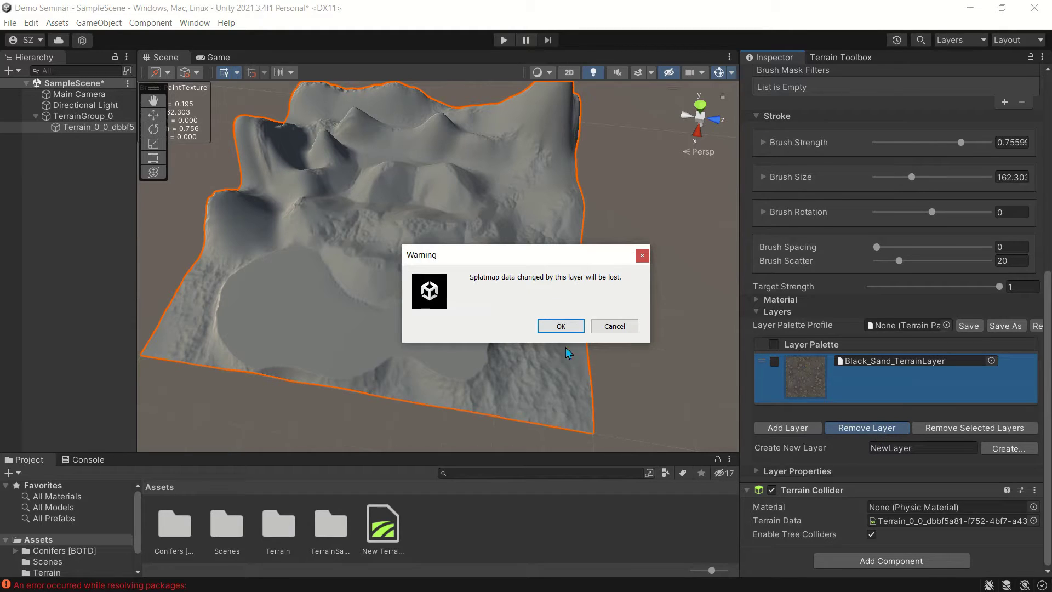
{"action": "left_click", "coordinate": [559, 330]}
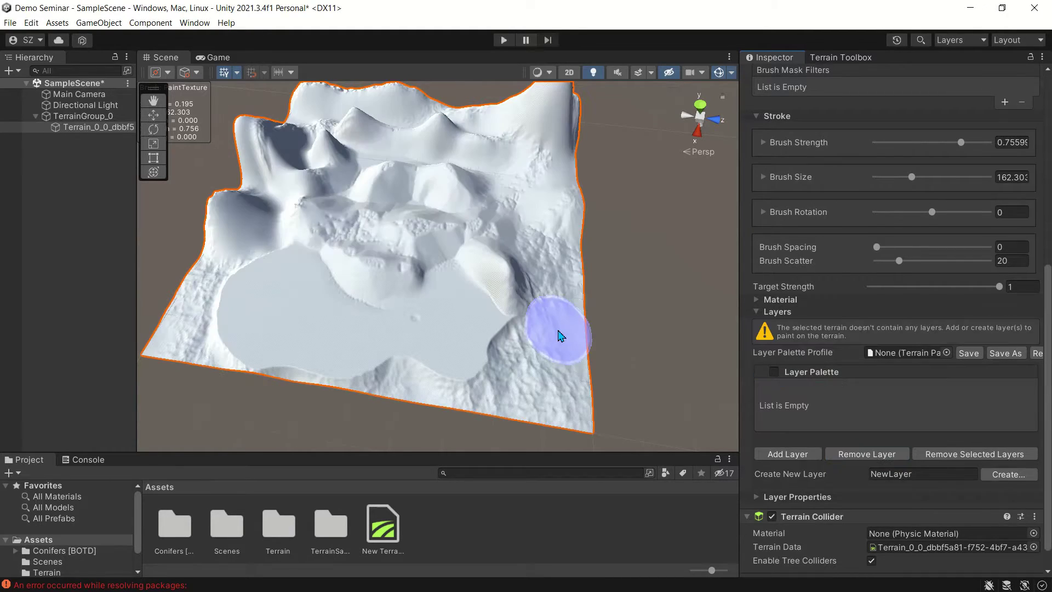
Add Black_Sand_TerrainLayer, Grass_Dry_TerrainLayer and Snow_TerrainLayer to the terrain's layer palette, in that order
{"action": "left_click", "coordinate": [790, 455]}
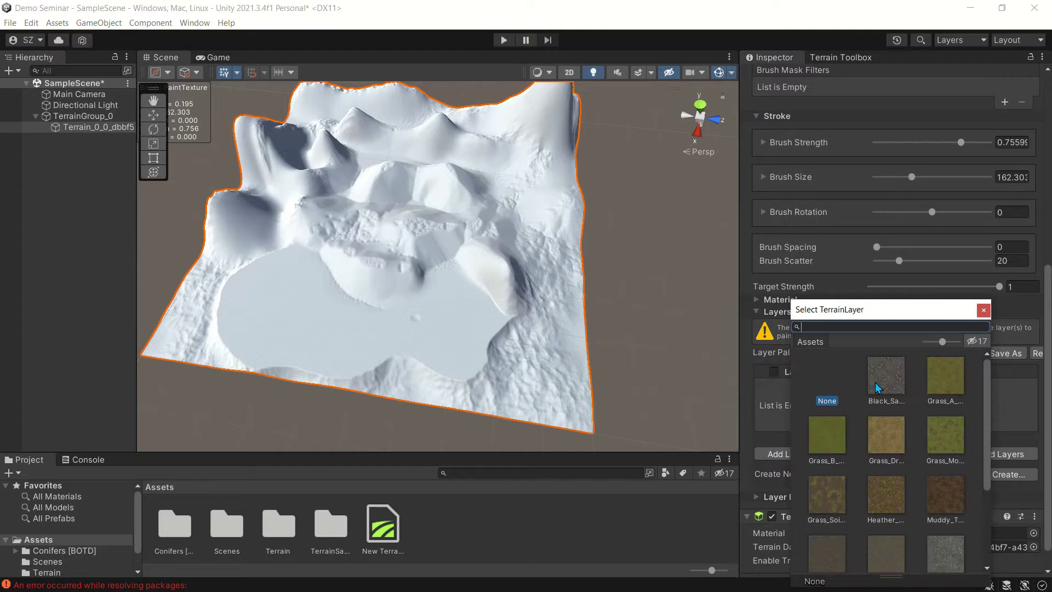
{"action": "double_click", "coordinate": [880, 381]}
{"action": "left_click", "coordinate": [794, 428]}
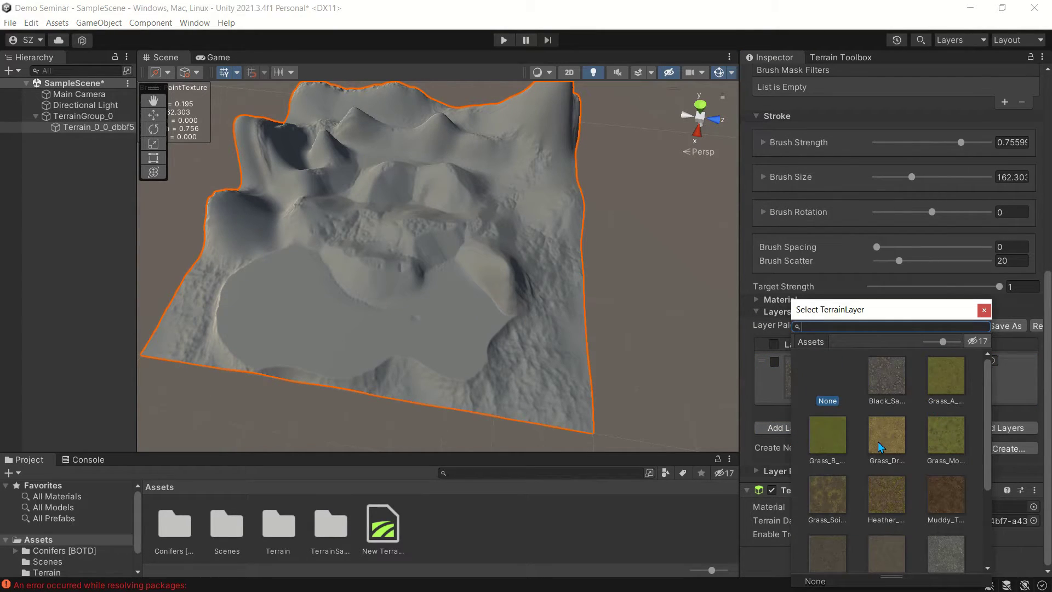
{"action": "double_click", "coordinate": [881, 434]}
{"action": "scroll", "coordinate": [911, 450], "scroll_direction": "down", "scroll_amount": 2}
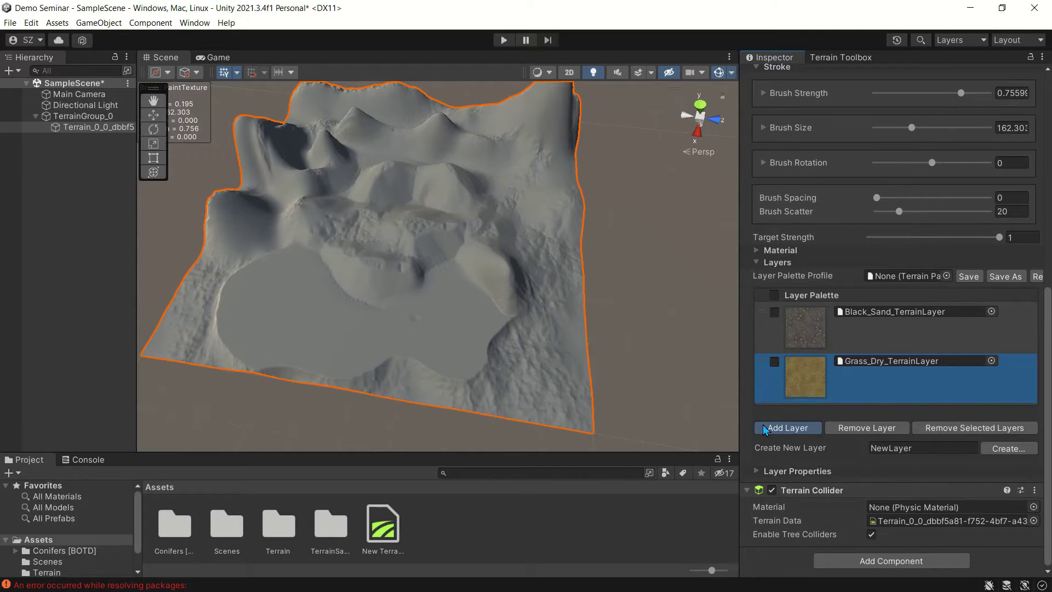
{"action": "left_click", "coordinate": [766, 428]}
{"action": "double_click", "coordinate": [914, 479]}
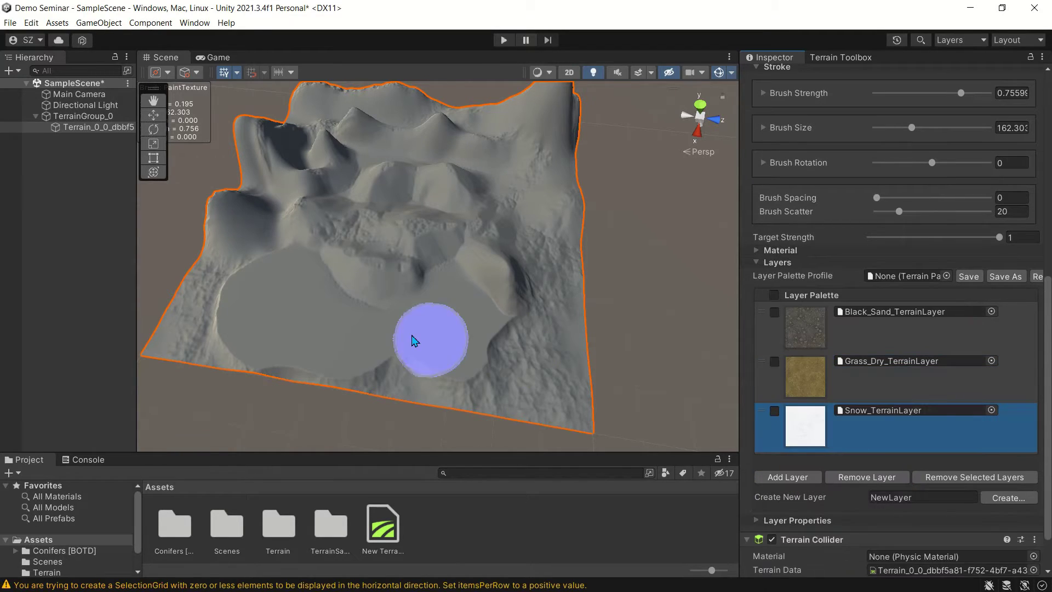
Paint Grass_Dry_TerrainLayer over the mountains and middle of the terrain, leaving the front edge in black sand
{"action": "middle_click_drag", "start_coordinate": [489, 283], "coordinate": [522, 301]}
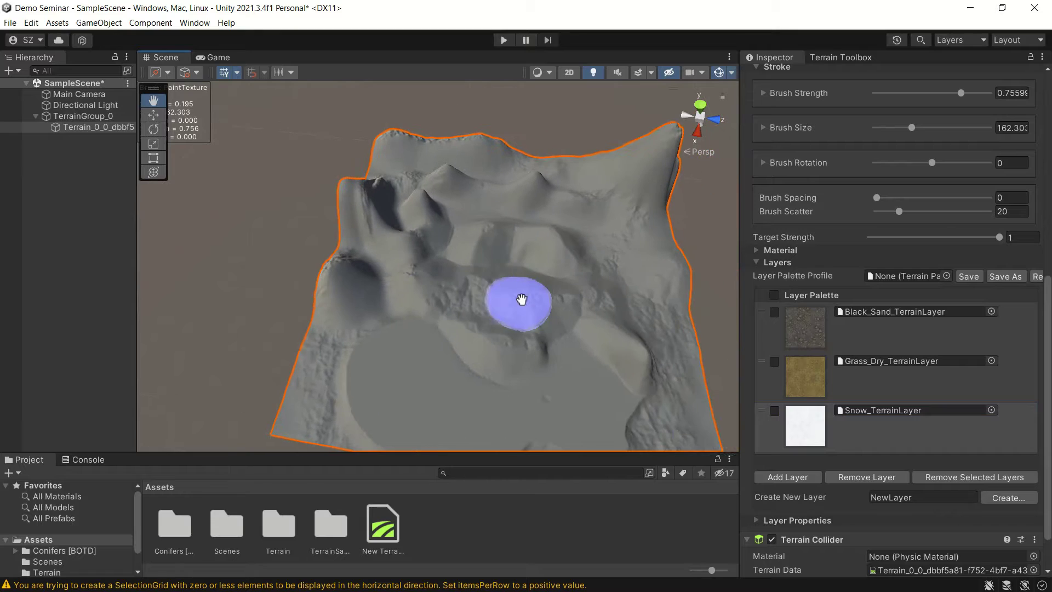
{"action": "left_click", "coordinate": [886, 395]}
{"action": "mouse_move", "coordinate": [418, 183]}
{"action": "left_mouse_down"}
{"action": "mouse_move", "coordinate": [394, 155]}
{"action": "mouse_move", "coordinate": [543, 174]}
{"action": "mouse_move", "coordinate": [526, 169]}
{"action": "mouse_move", "coordinate": [547, 249]}
{"action": "mouse_move", "coordinate": [477, 215]}
{"action": "mouse_move", "coordinate": [678, 322]}
{"action": "mouse_move", "coordinate": [369, 253]}
{"action": "mouse_move", "coordinate": [606, 340]}
{"action": "left_mouse_up"}
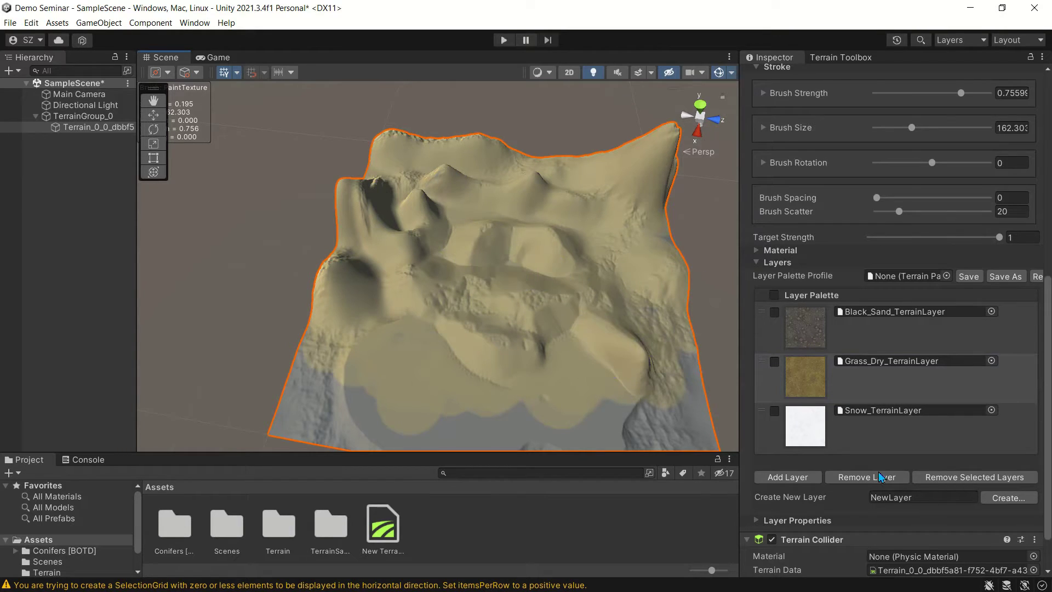
Paint Snow_TerrainLayer over the mountain peaks along the terrain's back and left edges
{"action": "left_click", "coordinate": [812, 441]}
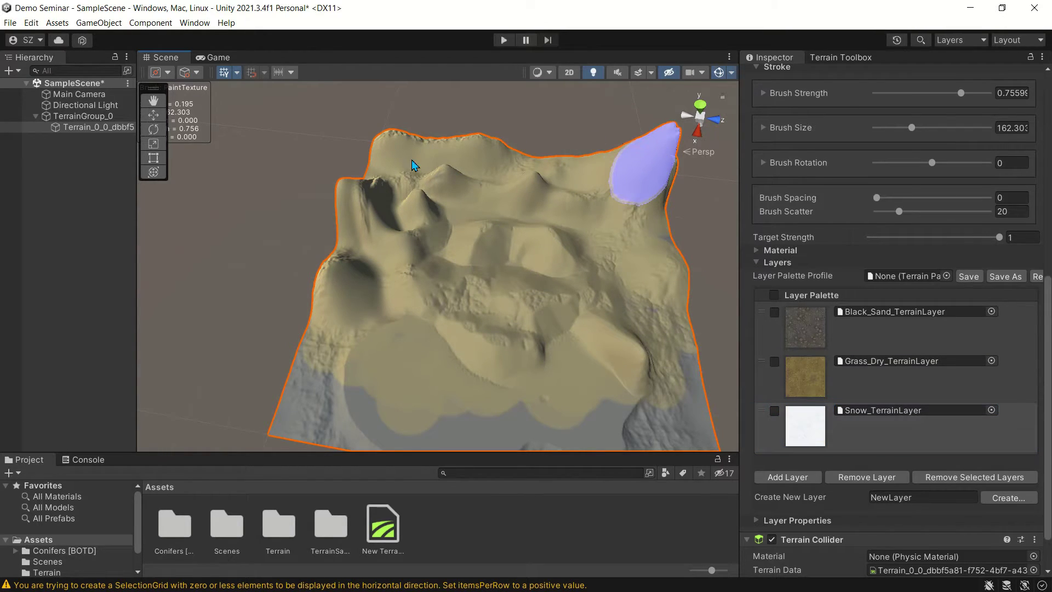
{"action": "mouse_move", "coordinate": [469, 160]}
{"action": "left_mouse_down"}
{"action": "mouse_move", "coordinate": [581, 175]}
{"action": "mouse_move", "coordinate": [434, 147]}
{"action": "mouse_move", "coordinate": [376, 223]}
{"action": "mouse_move", "coordinate": [353, 294]}
{"action": "mouse_move", "coordinate": [435, 187]}
{"action": "left_mouse_up"}
{"action": "left_click_drag", "start_coordinate": [606, 251], "coordinate": [608, 311], "text": "alt"}
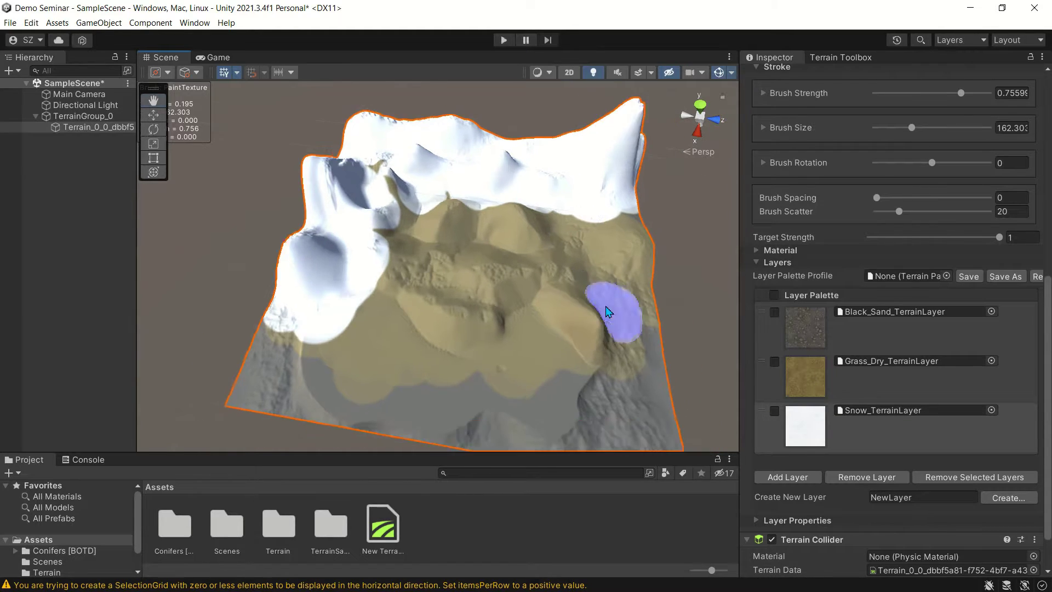
{"action": "scroll", "coordinate": [602, 307], "scroll_direction": "down", "scroll_amount": 5}
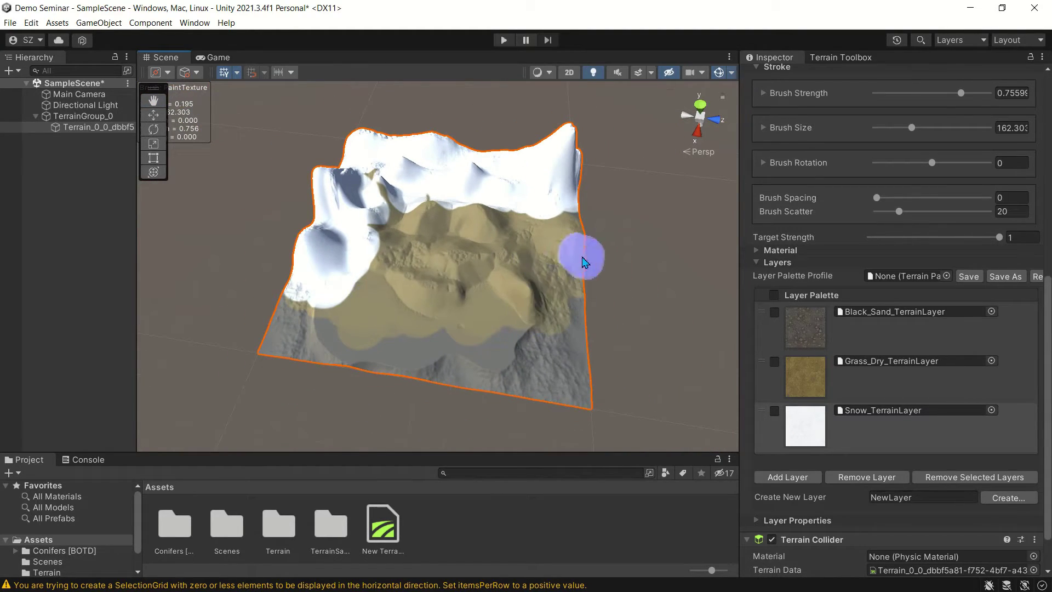
{"action": "mouse_move", "coordinate": [583, 262]}
{"action": "left_mouse_down", "text": "alt"}
{"action": "mouse_move", "coordinate": [437, 298]}
{"action": "mouse_move", "coordinate": [554, 271]}
{"action": "mouse_move", "coordinate": [493, 284]}
{"action": "mouse_move", "coordinate": [517, 284]}
{"action": "mouse_move", "coordinate": [538, 312]}
{"action": "mouse_move", "coordinate": [476, 327]}
{"action": "mouse_move", "coordinate": [498, 305]}
{"action": "left_mouse_up", "text": "alt"}
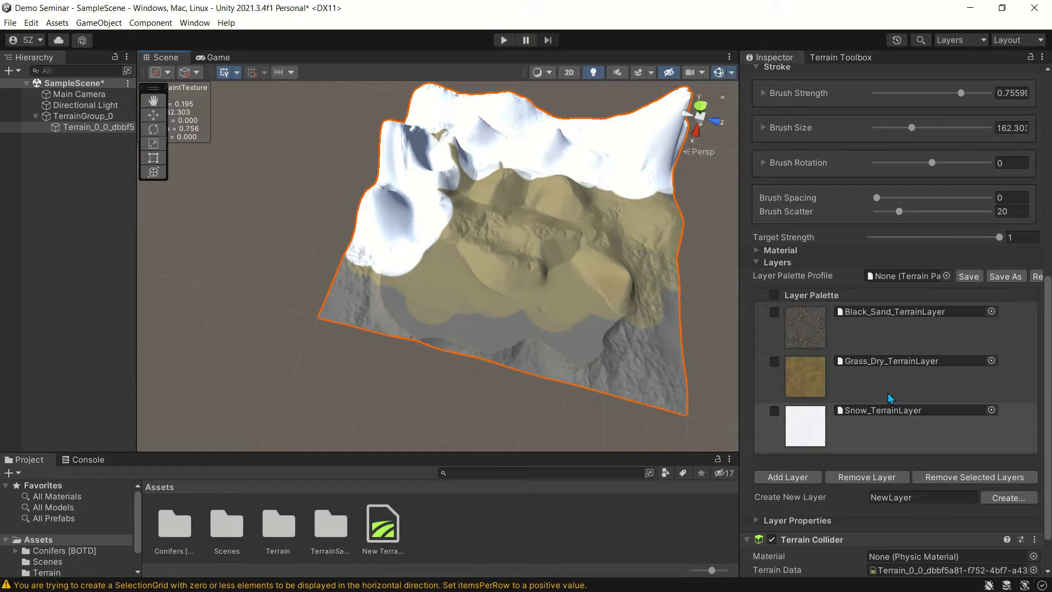
Try moving Snow_TerrainLayer above Grass_Dry_TerrainLayer in the layer palette, and restore the original layer order
{"action": "scroll", "coordinate": [887, 392], "scroll_direction": "down", "scroll_amount": 2}
{"action": "scroll", "coordinate": [968, 431], "scroll_direction": "up", "scroll_amount": 3}
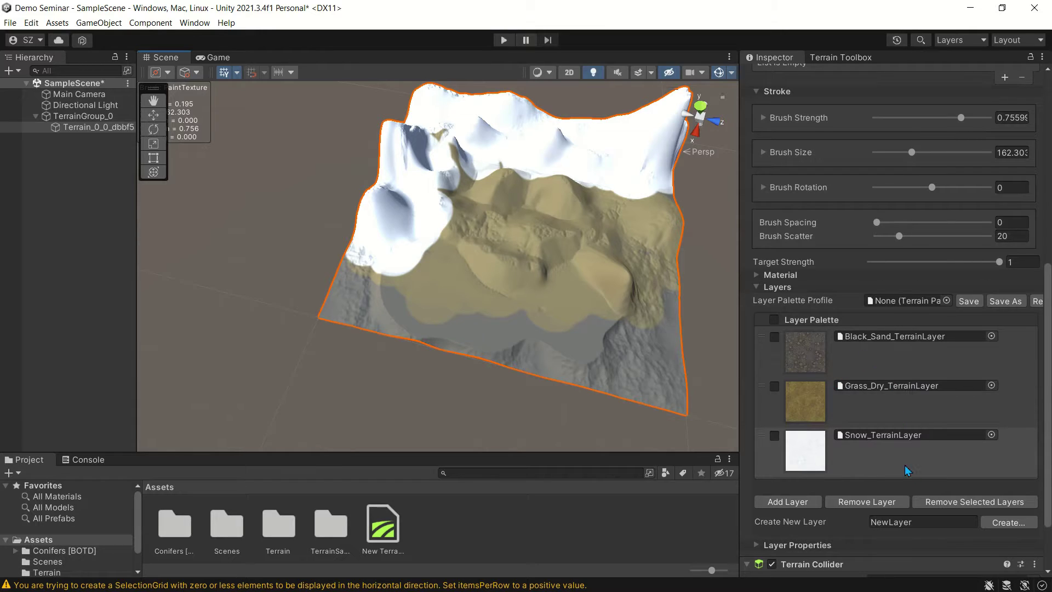
{"action": "left_click_drag", "start_coordinate": [891, 461], "coordinate": [873, 397]}
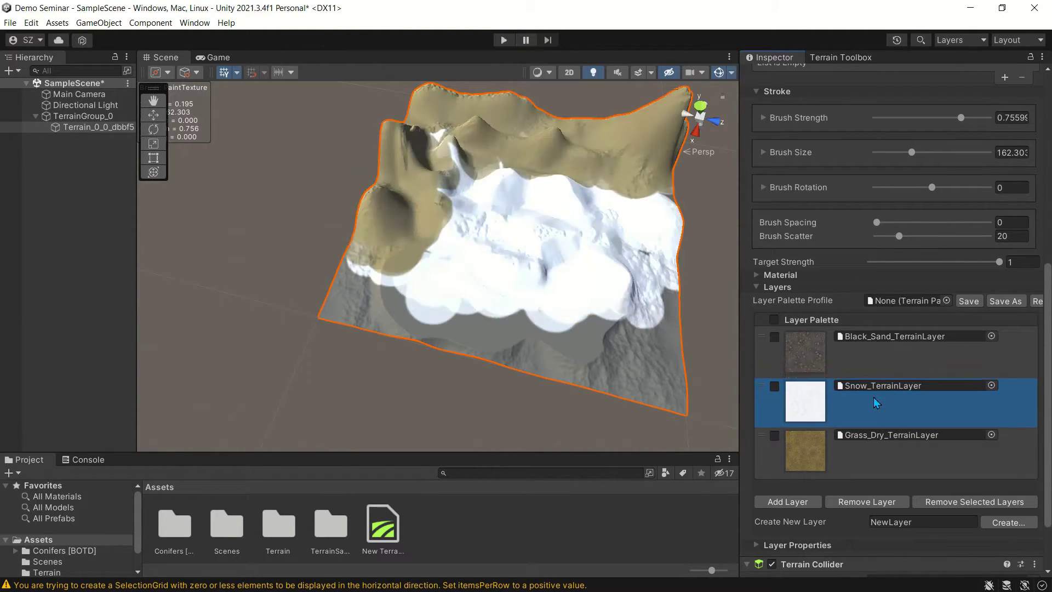
{"action": "middle_click_drag", "start_coordinate": [504, 176], "coordinate": [434, 206]}
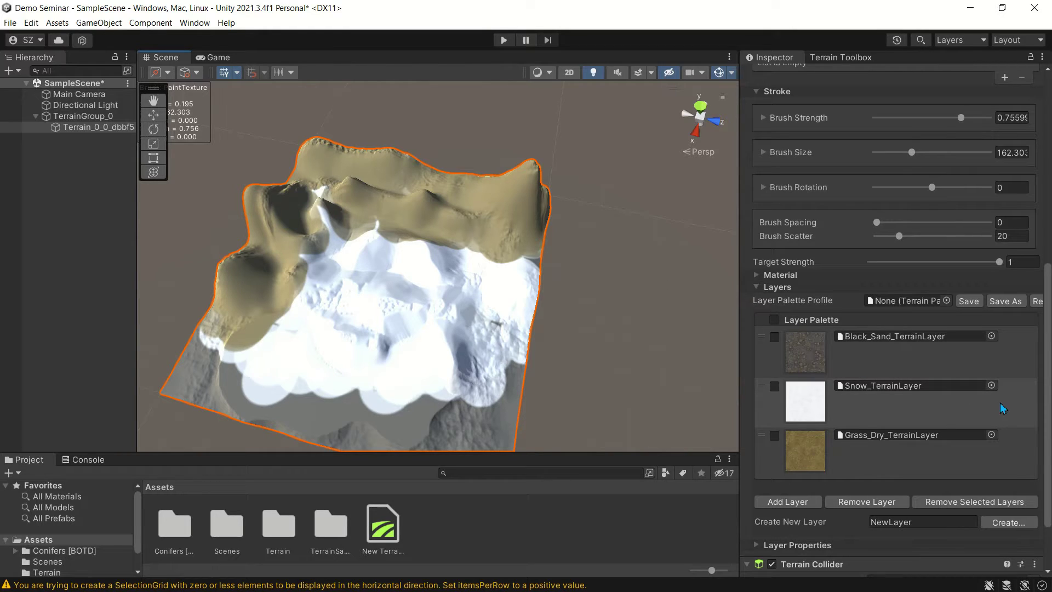
{"action": "left_click_drag", "start_coordinate": [915, 460], "coordinate": [903, 403]}
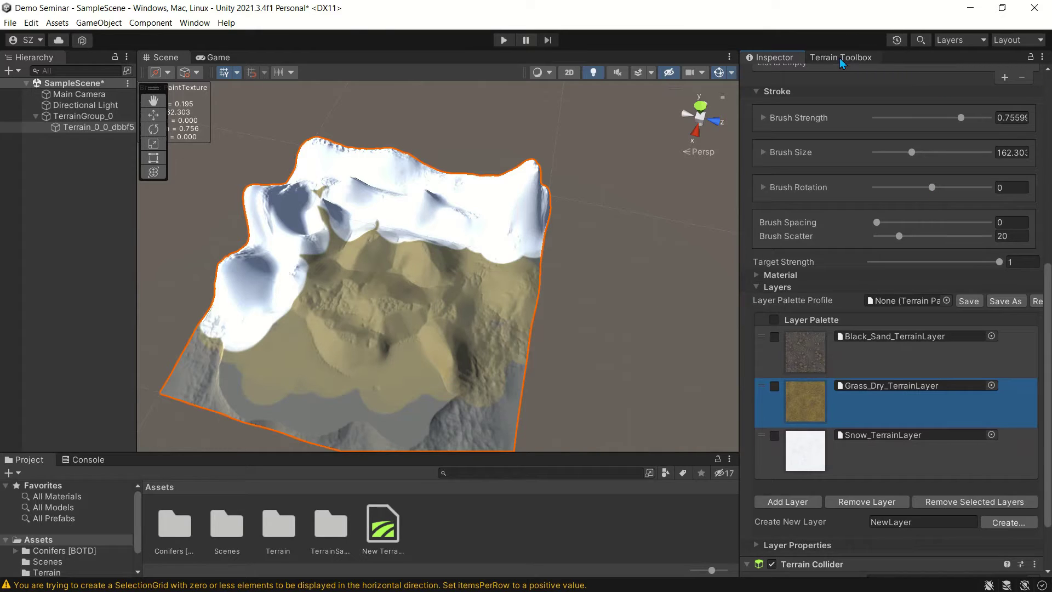
Switch the terrain to Paint Trees and add the PF Conifer Bare BOTD prefab as a tree
{"action": "scroll", "coordinate": [896, 156], "scroll_direction": "up", "scroll_amount": 4}
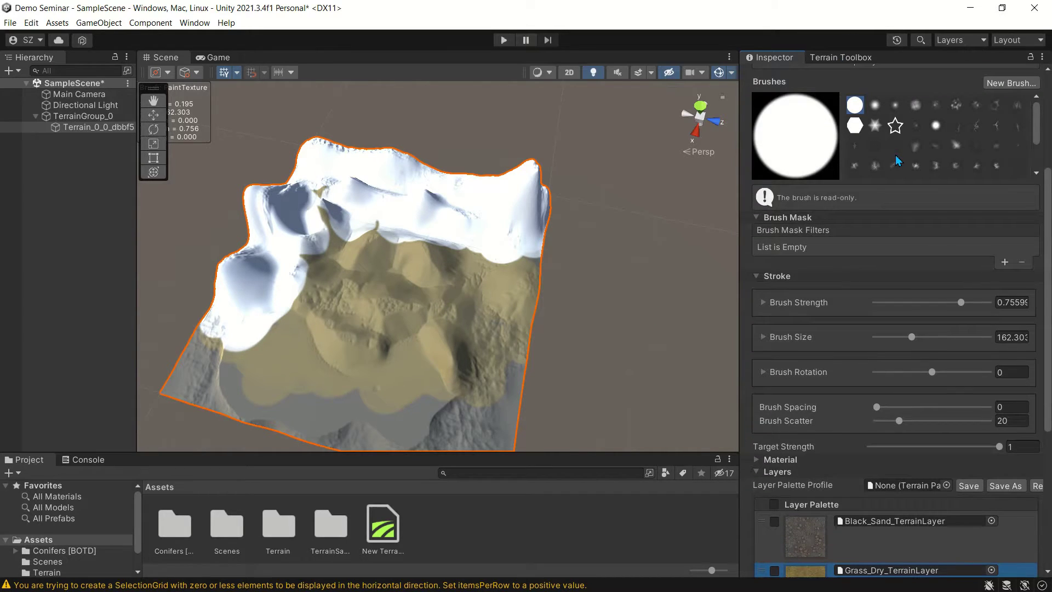
{"action": "scroll", "coordinate": [889, 116], "scroll_direction": "up", "scroll_amount": 4}
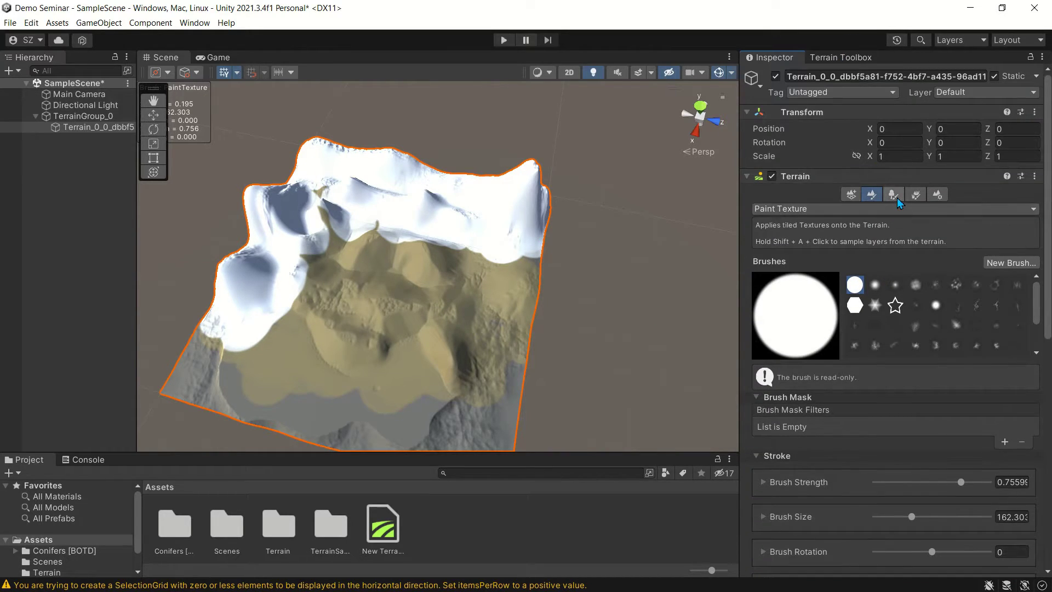
{"action": "left_click", "coordinate": [894, 195]}
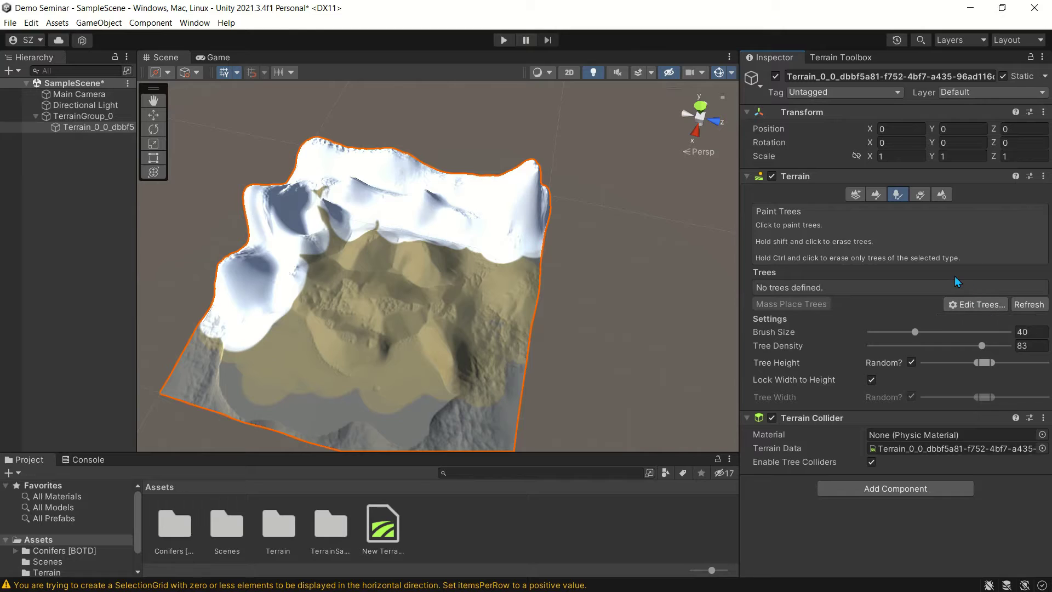
{"action": "left_click", "coordinate": [968, 305]}
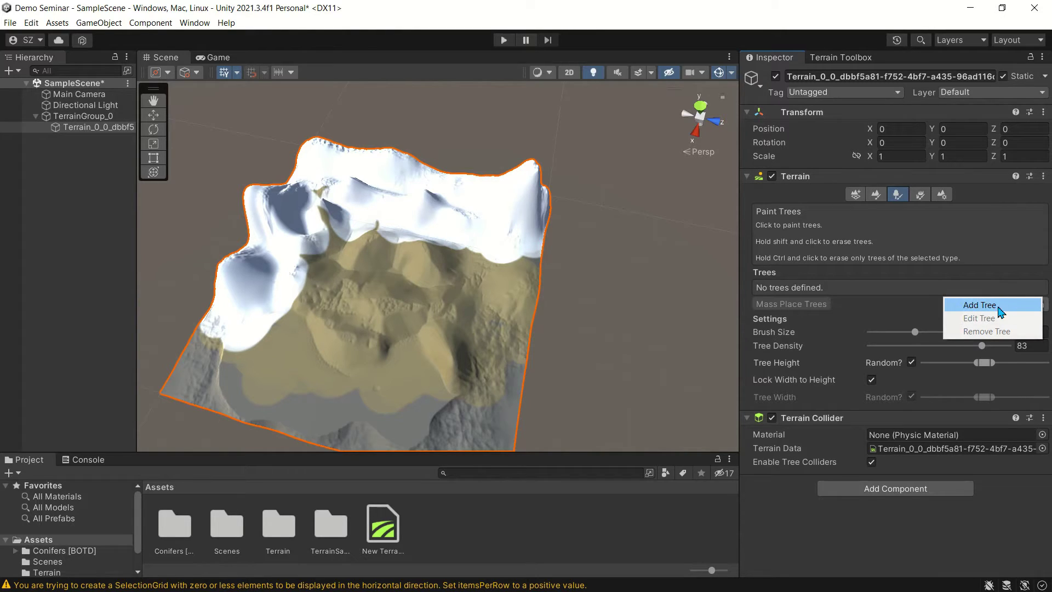
{"action": "left_click", "coordinate": [980, 306]}
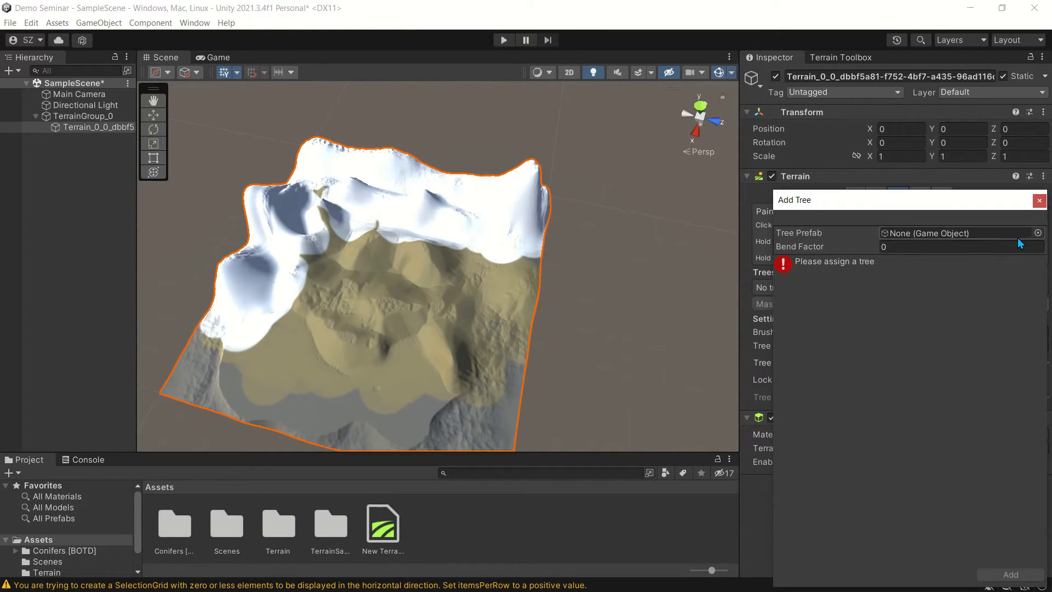
{"action": "left_click", "coordinate": [1038, 232]}
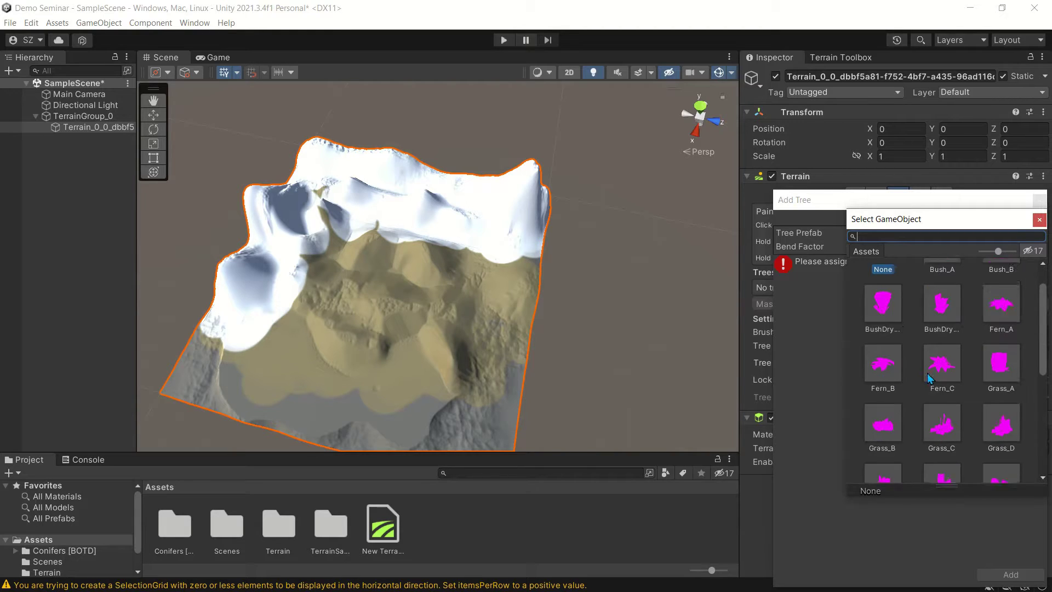
{"action": "scroll", "coordinate": [937, 385], "scroll_direction": "down", "scroll_amount": 5}
{"action": "scroll", "coordinate": [977, 385], "scroll_direction": "up", "scroll_amount": 2}
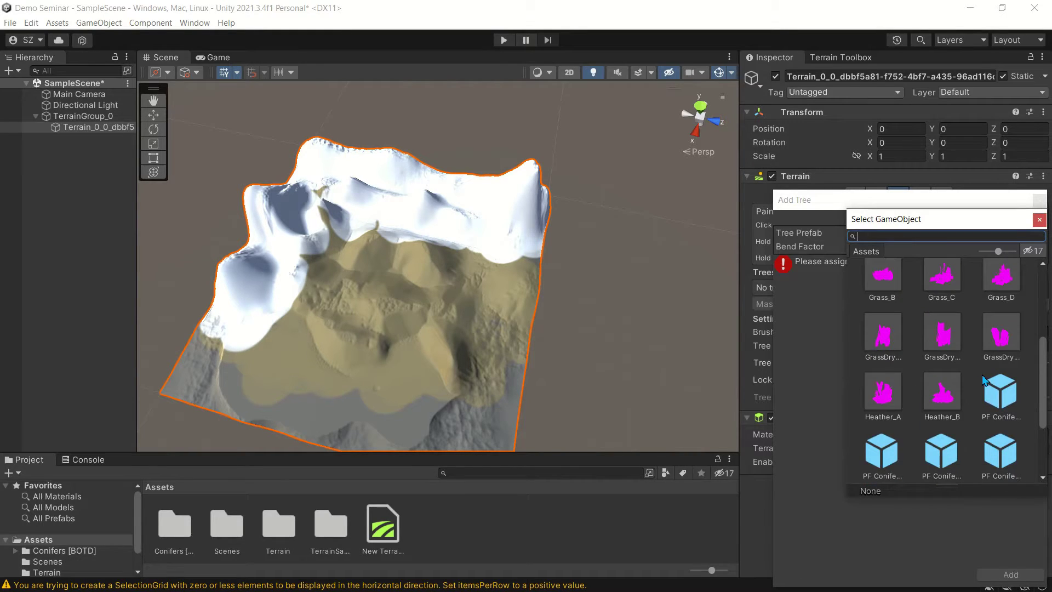
{"action": "scroll", "coordinate": [984, 378], "scroll_direction": "down", "scroll_amount": 1}
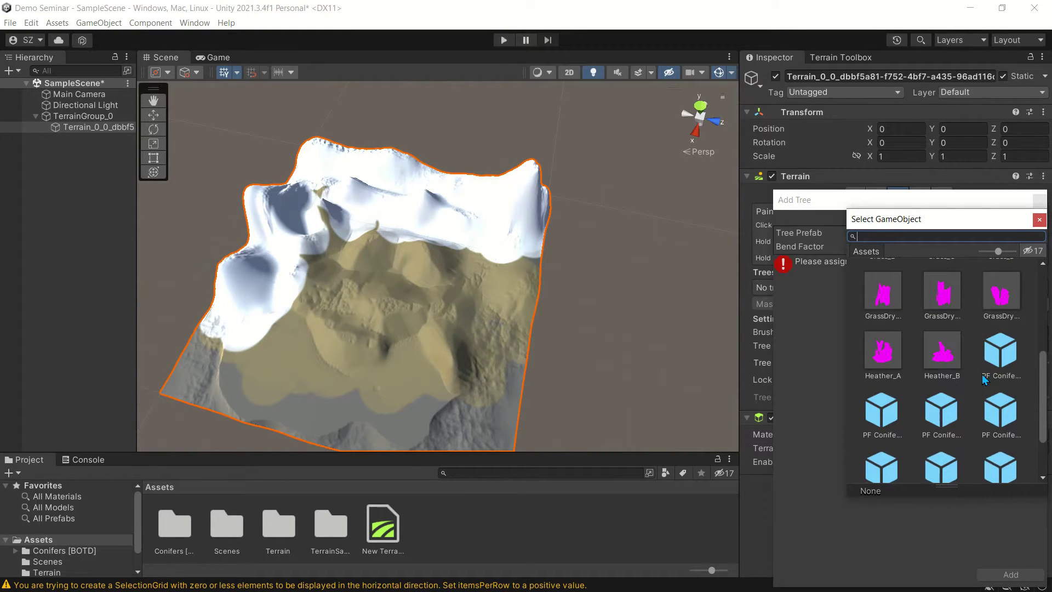
{"action": "double_click", "coordinate": [1003, 351]}
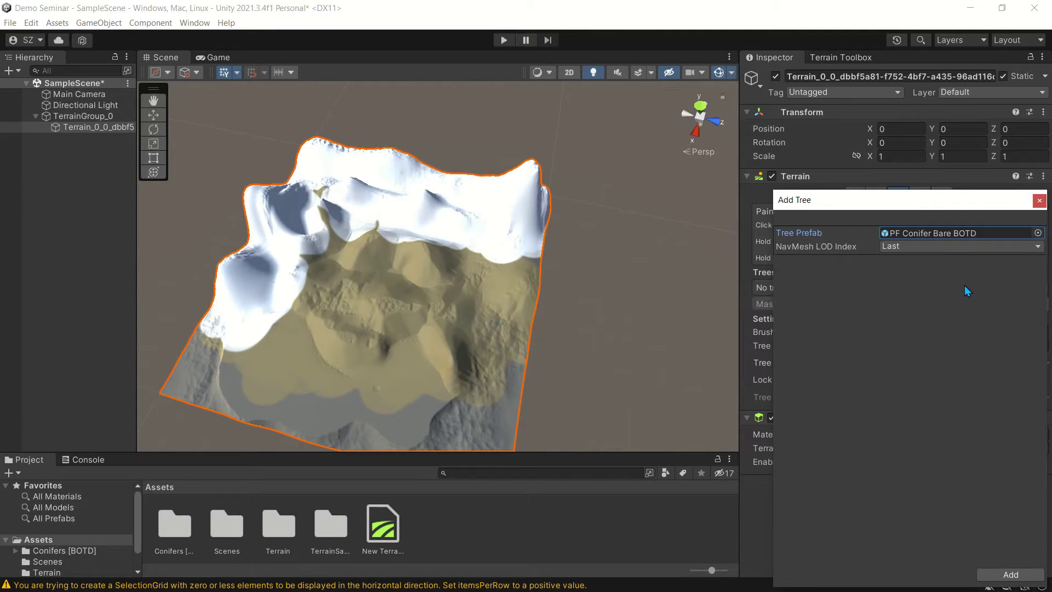
{"action": "left_click_drag", "start_coordinate": [948, 203], "coordinate": [925, 160]}
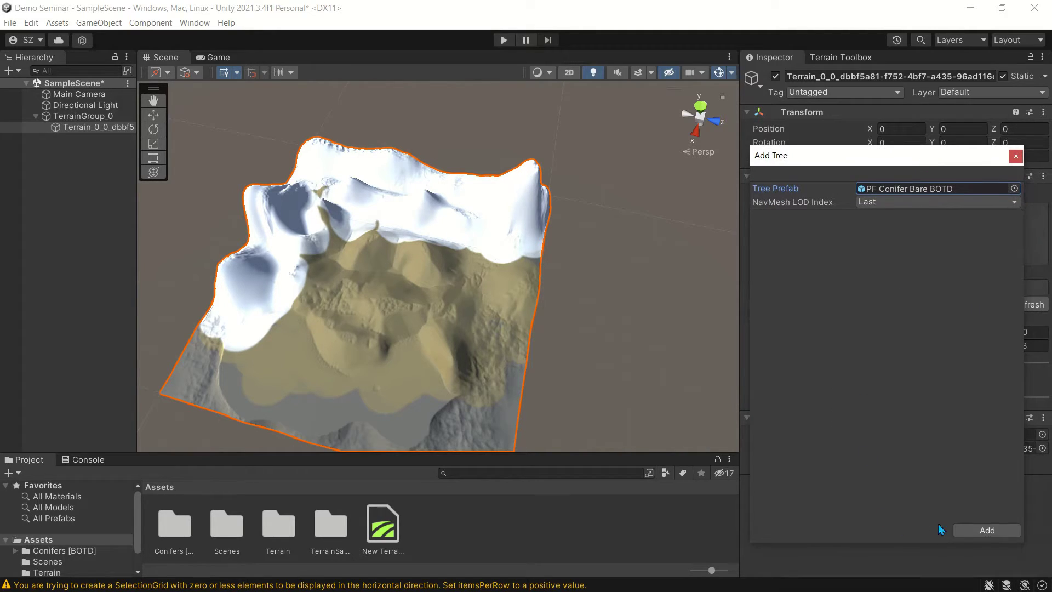
{"action": "left_click", "coordinate": [987, 530]}
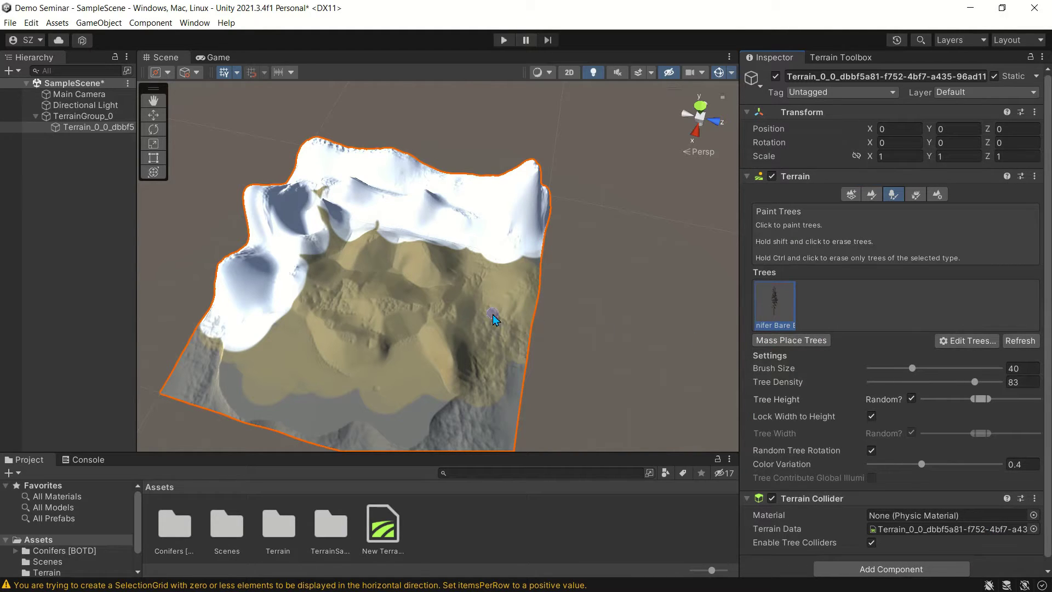
Paint a dense patch of conifers on the grassy slope at the edge of the snow
{"action": "scroll", "coordinate": [486, 301], "scroll_direction": "up", "scroll_amount": 6}
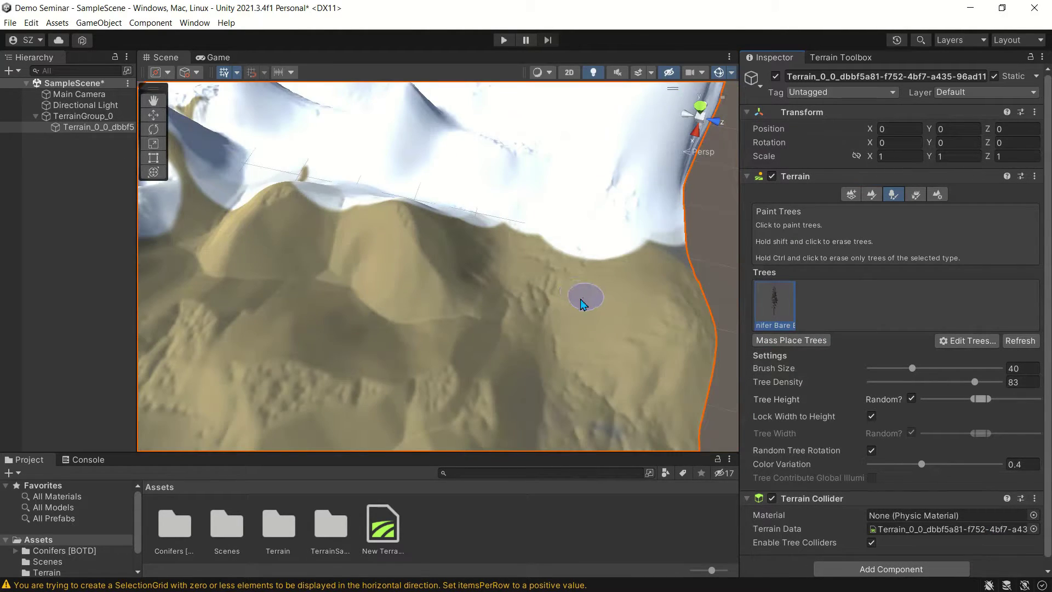
{"action": "middle_click_drag", "start_coordinate": [612, 211], "coordinate": [628, 296]}
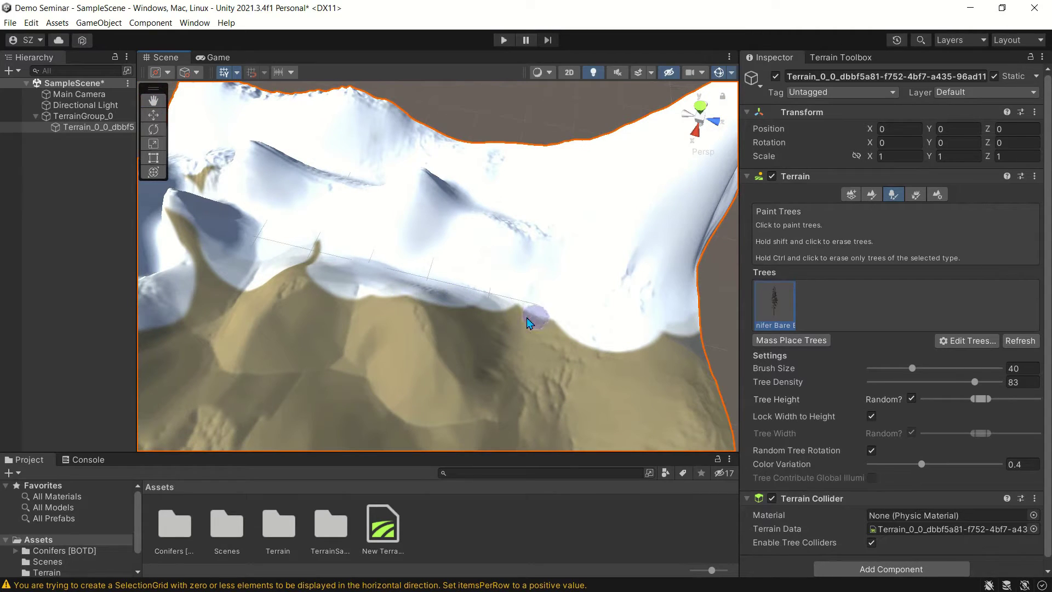
{"action": "left_click_drag", "start_coordinate": [561, 327], "coordinate": [513, 387]}
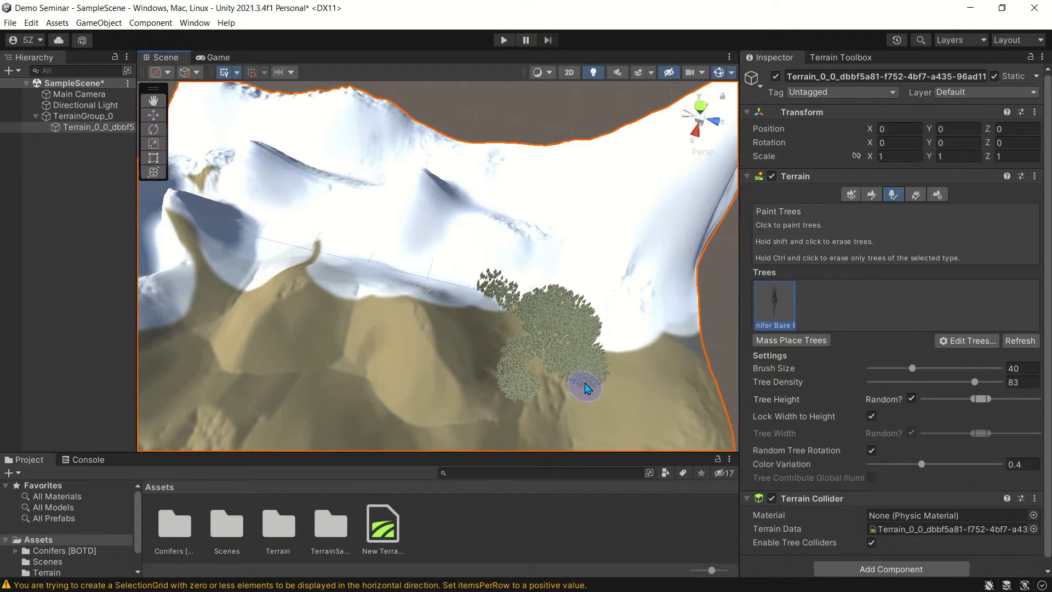
{"action": "scroll", "coordinate": [586, 387], "scroll_direction": "up", "scroll_amount": 3}
{"action": "middle_click_drag", "start_coordinate": [606, 387], "coordinate": [543, 337]}
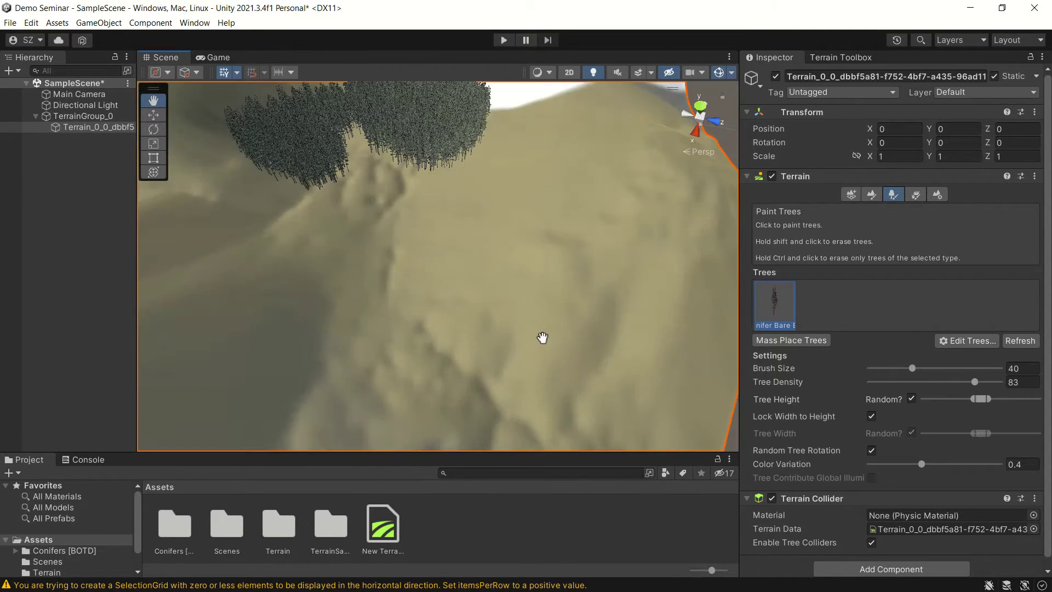
{"action": "scroll", "coordinate": [554, 352], "scroll_direction": "down", "scroll_amount": 5}
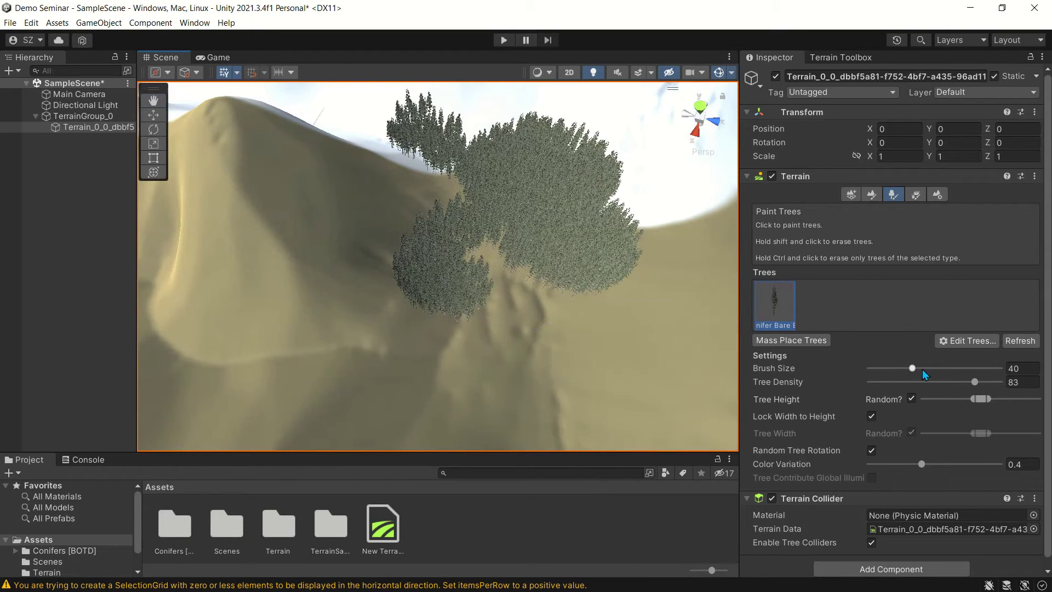
Paint a conifer patch with brush size 9 below the dense trees, and a sparse one on the neighboring hill with brush size 84 and tree density 21
{"action": "left_click", "coordinate": [912, 369]}
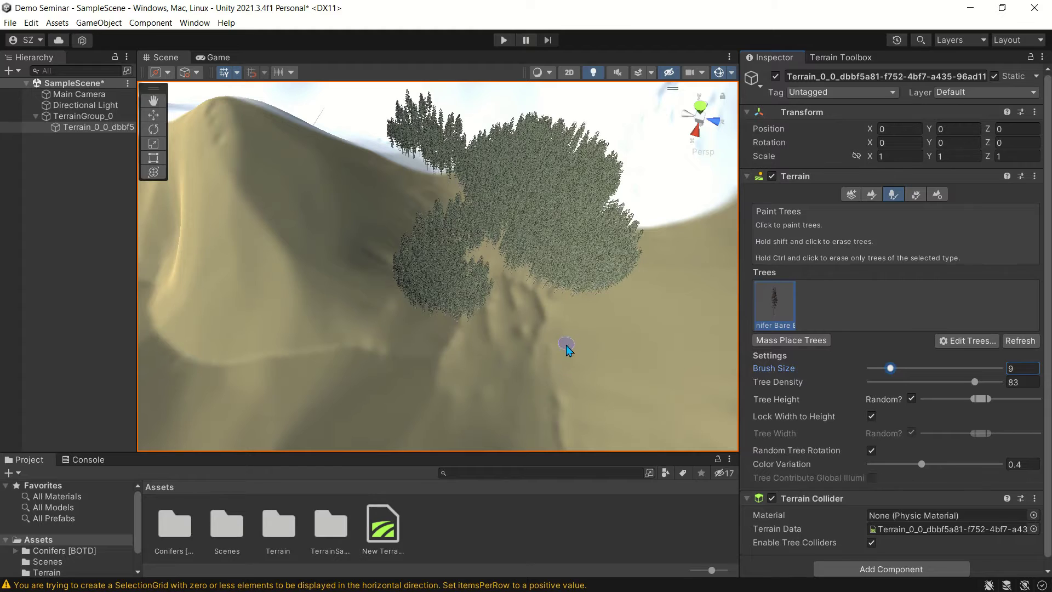
{"action": "mouse_move", "coordinate": [566, 348]}
{"action": "left_mouse_down"}
{"action": "mouse_move", "coordinate": [622, 345]}
{"action": "mouse_move", "coordinate": [598, 371]}
{"action": "mouse_move", "coordinate": [605, 329]}
{"action": "left_mouse_up"}
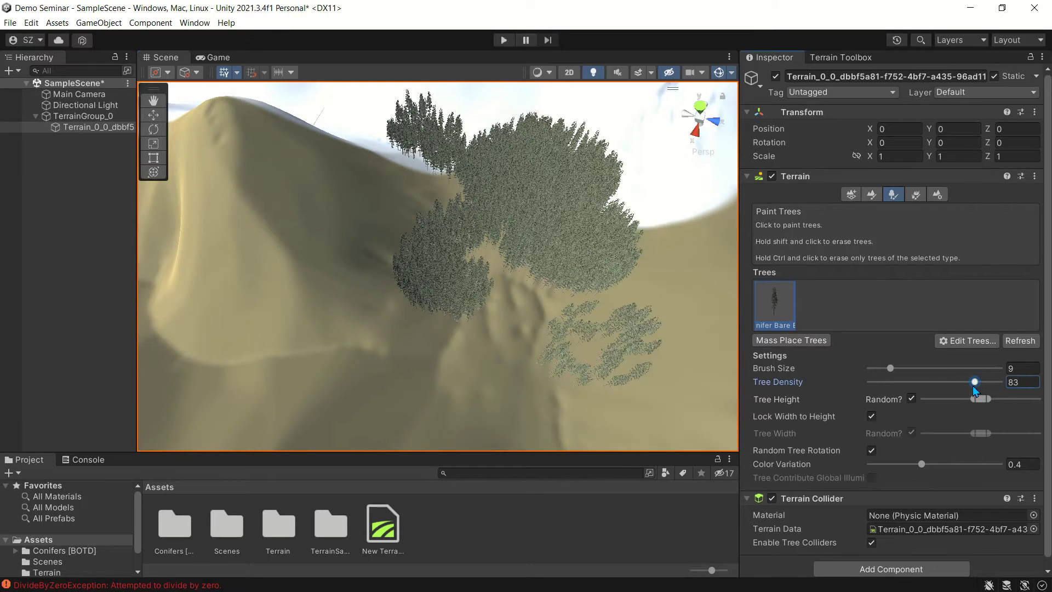
{"action": "left_click_drag", "start_coordinate": [891, 369], "coordinate": [927, 368]}
{"action": "left_click_drag", "start_coordinate": [274, 285], "coordinate": [250, 289]}
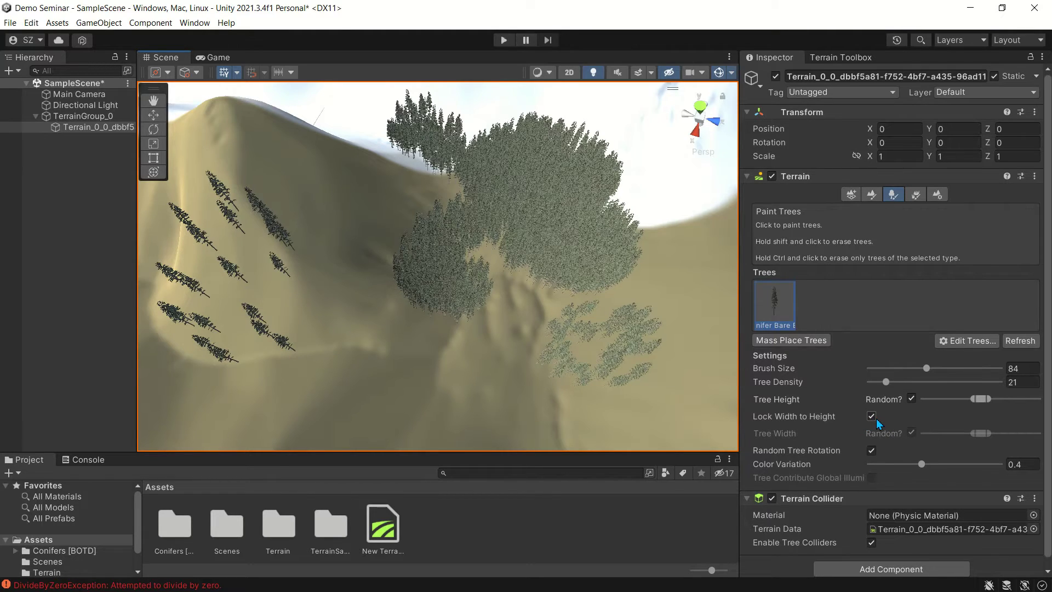
Unlock the tree width from the height and paint more conifers in the hollow below the existing trees
{"action": "left_click", "coordinate": [872, 416]}
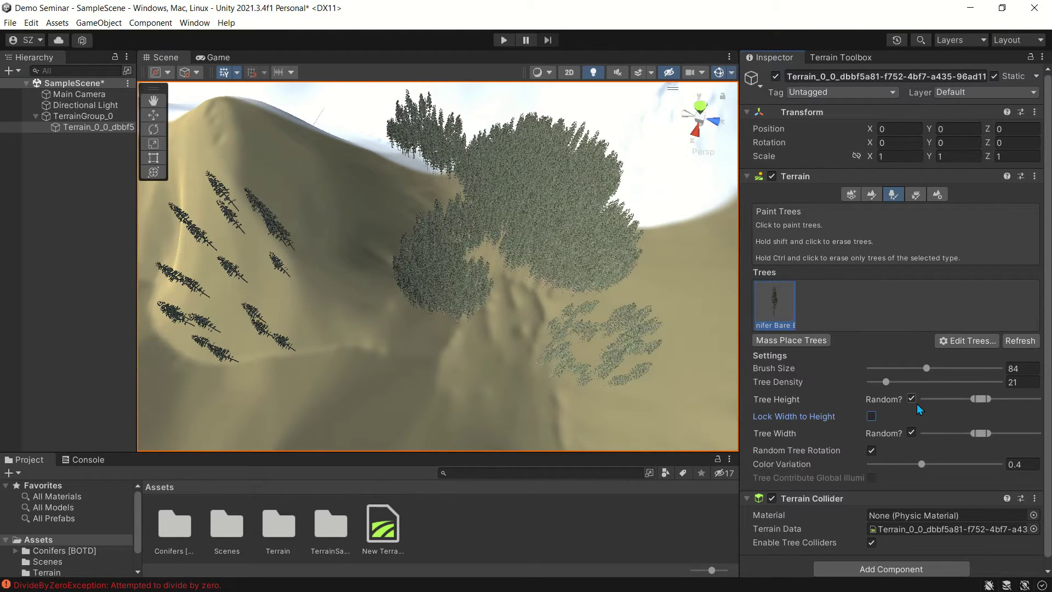
{"action": "left_click", "coordinate": [395, 387]}
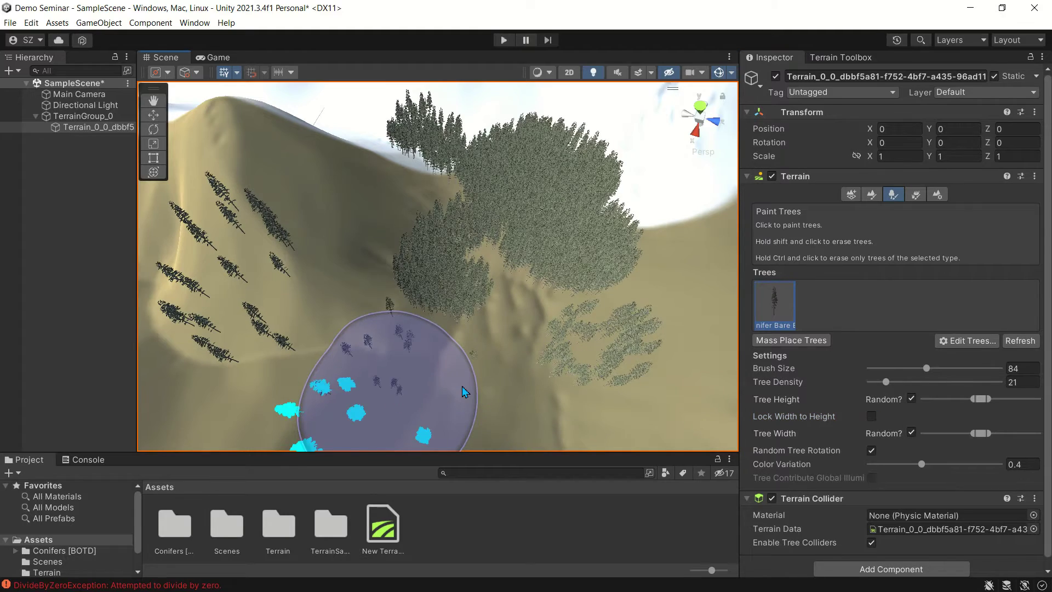
Mass place 1500 conifers across the whole terrain without keeping the existing trees
{"action": "mouse_move", "coordinate": [559, 385]}
{"action": "middle_mouse_down"}
{"action": "mouse_move", "coordinate": [561, 367]}
{"action": "mouse_move", "coordinate": [563, 387]}
{"action": "middle_mouse_up"}
{"action": "scroll", "coordinate": [553, 355], "scroll_direction": "down", "scroll_amount": 3}
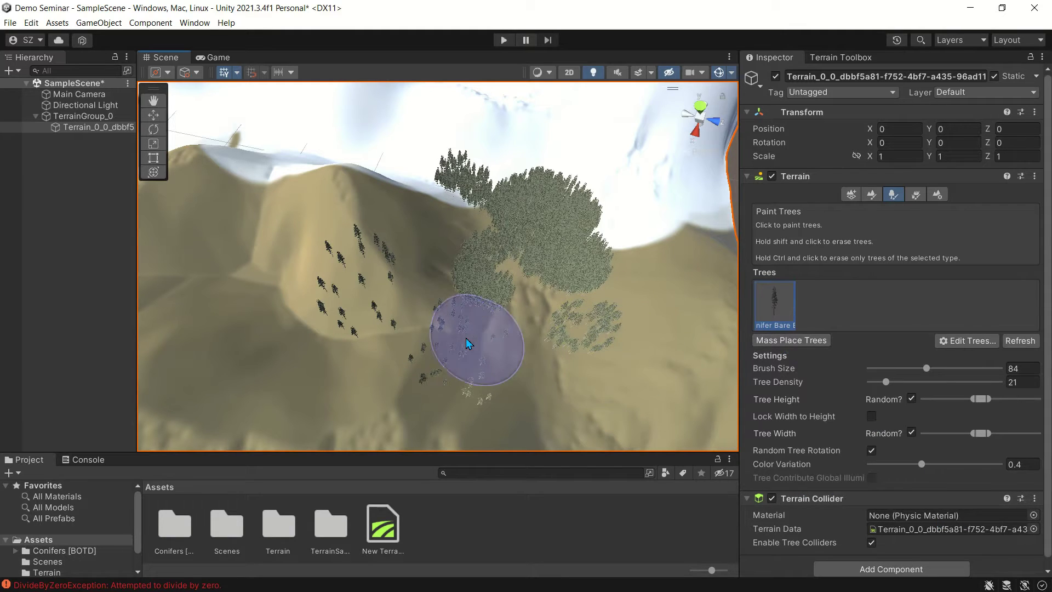
{"action": "scroll", "coordinate": [464, 339], "scroll_direction": "down", "scroll_amount": 5}
{"action": "right_click_drag", "start_coordinate": [590, 351], "coordinate": [442, 343]}
{"action": "mouse_move", "coordinate": [528, 343]}
{"action": "middle_mouse_down"}
{"action": "mouse_move", "coordinate": [484, 316]}
{"action": "mouse_move", "coordinate": [507, 335]}
{"action": "middle_mouse_up"}
{"action": "scroll", "coordinate": [395, 282], "scroll_direction": "down", "scroll_amount": 6}
{"action": "scroll", "coordinate": [307, 290], "scroll_direction": "up", "scroll_amount": 6}
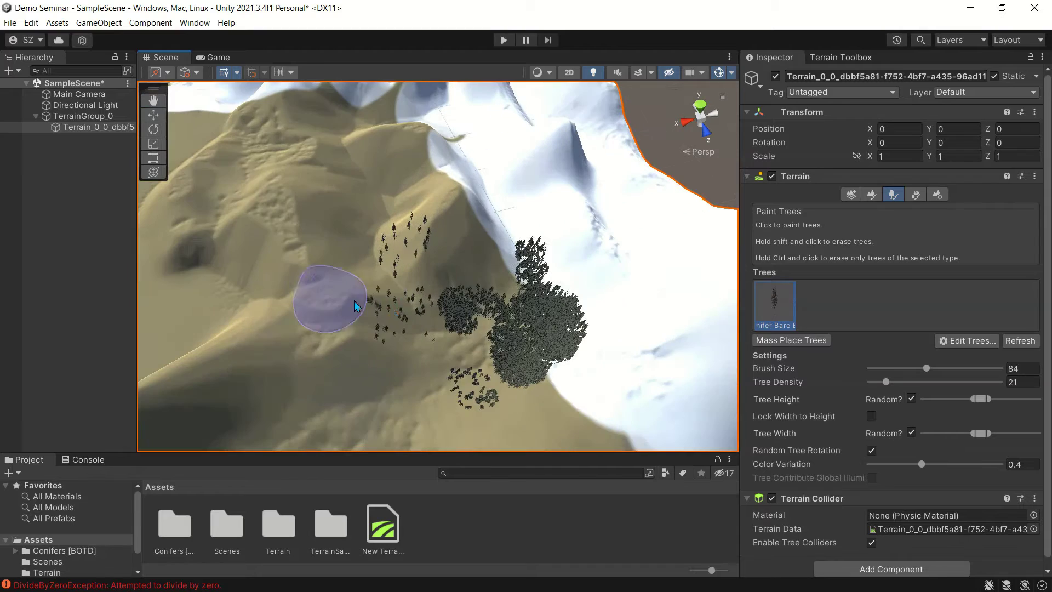
{"action": "left_click", "coordinate": [818, 342]}
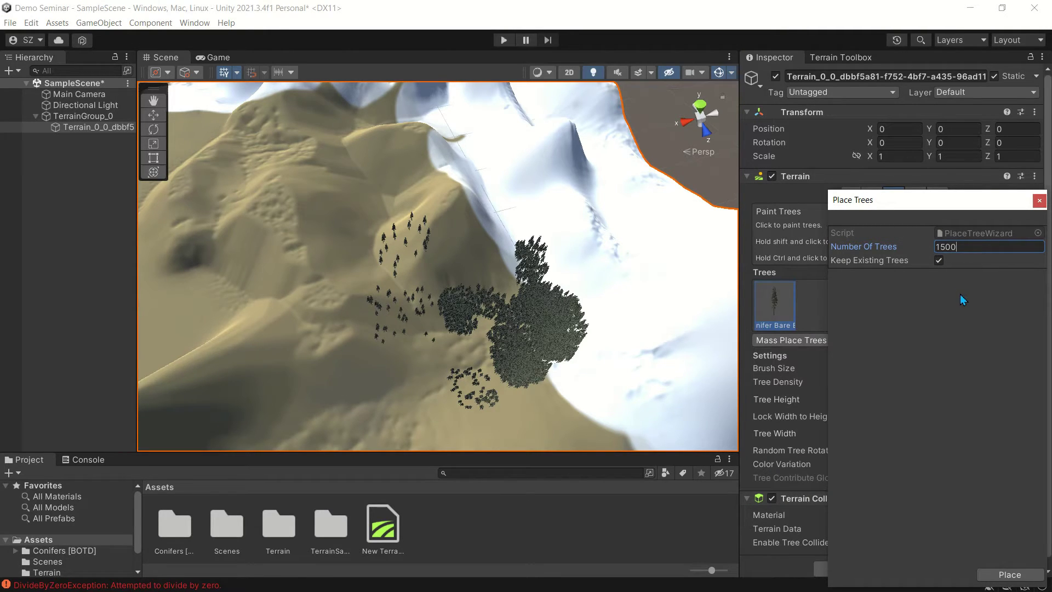
{"action": "left_click", "coordinate": [939, 261]}
{"action": "left_click", "coordinate": [1025, 575]}
Examine the distribution of the mass-placed trees over the sand, grass and snow areas, including a close-up of individual trees
{"action": "scroll", "coordinate": [393, 264], "scroll_direction": "down", "scroll_amount": 6}
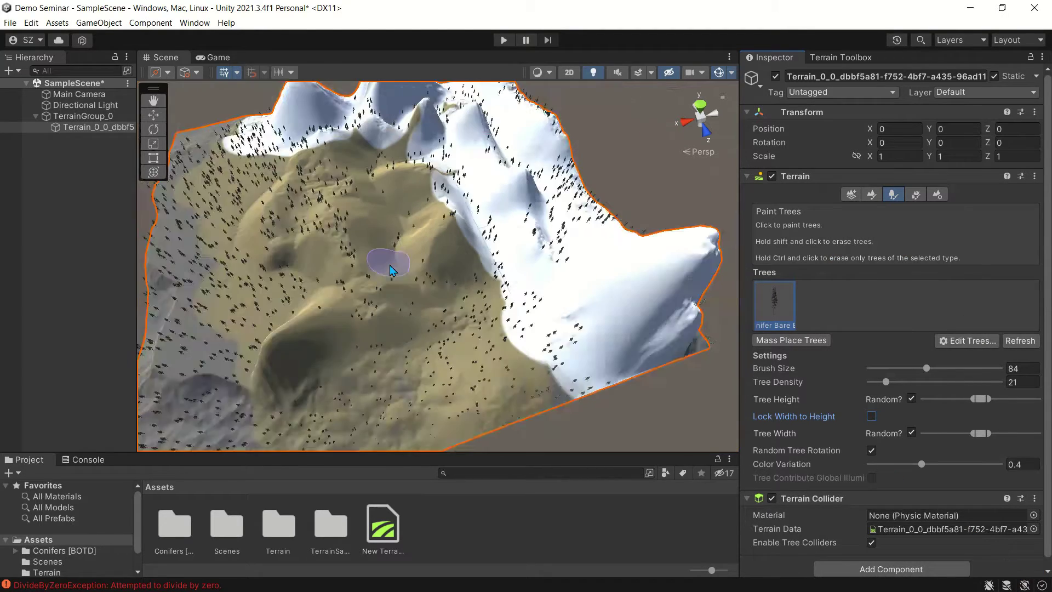
{"action": "mouse_move", "coordinate": [403, 291]}
{"action": "middle_mouse_down"}
{"action": "mouse_move", "coordinate": [498, 307]}
{"action": "mouse_move", "coordinate": [467, 300]}
{"action": "middle_mouse_up"}
{"action": "scroll", "coordinate": [475, 304], "scroll_direction": "up", "scroll_amount": 8}
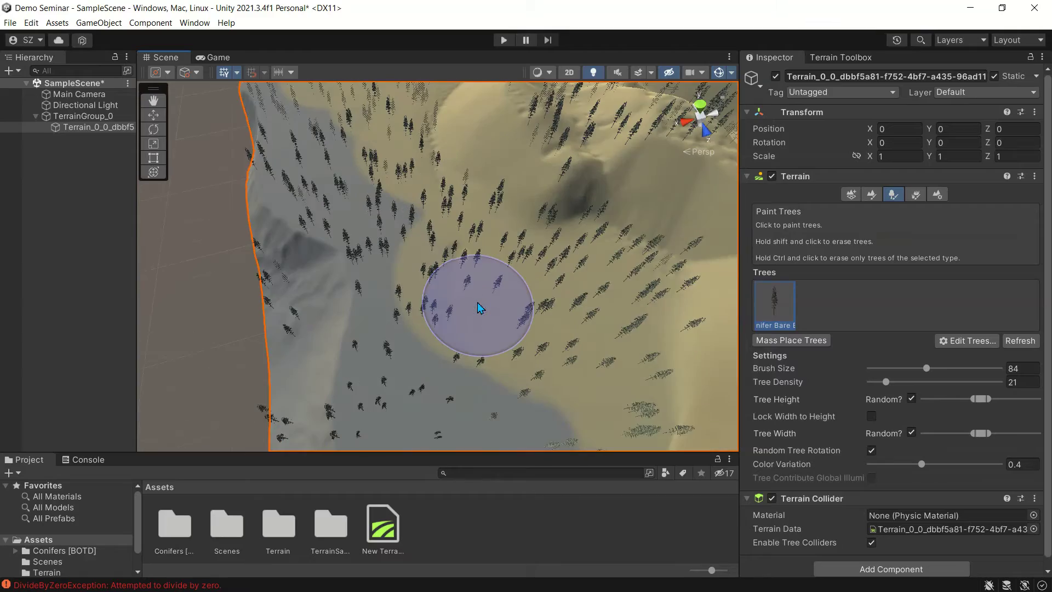
{"action": "middle_click_drag", "start_coordinate": [603, 274], "coordinate": [557, 316]}
{"action": "scroll", "coordinate": [536, 309], "scroll_direction": "up", "scroll_amount": 3}
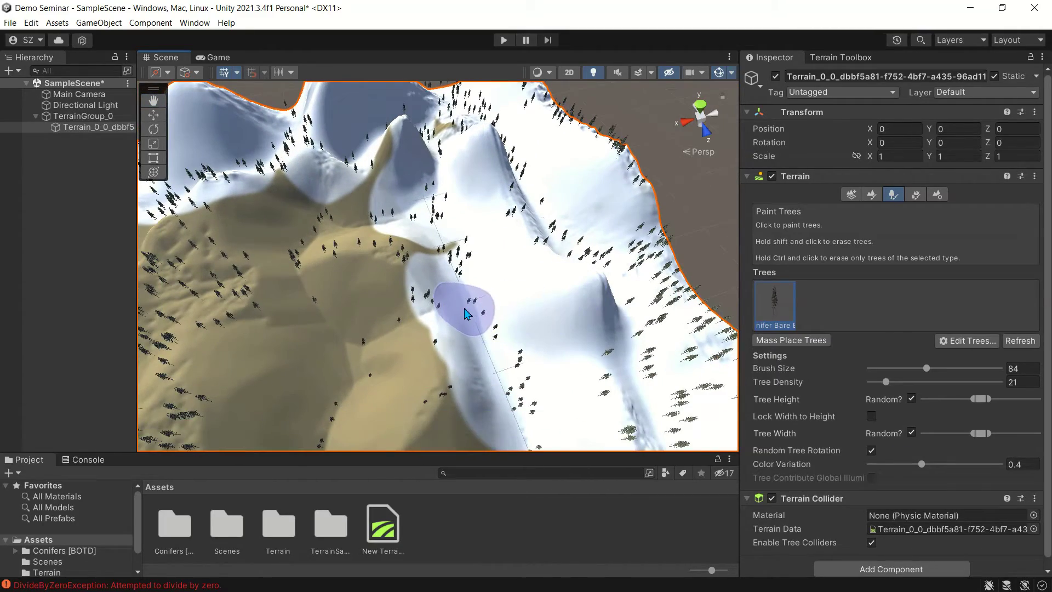
{"action": "middle_click_drag", "start_coordinate": [462, 307], "coordinate": [515, 304]}
{"action": "right_click_drag", "start_coordinate": [495, 326], "coordinate": [484, 296]}
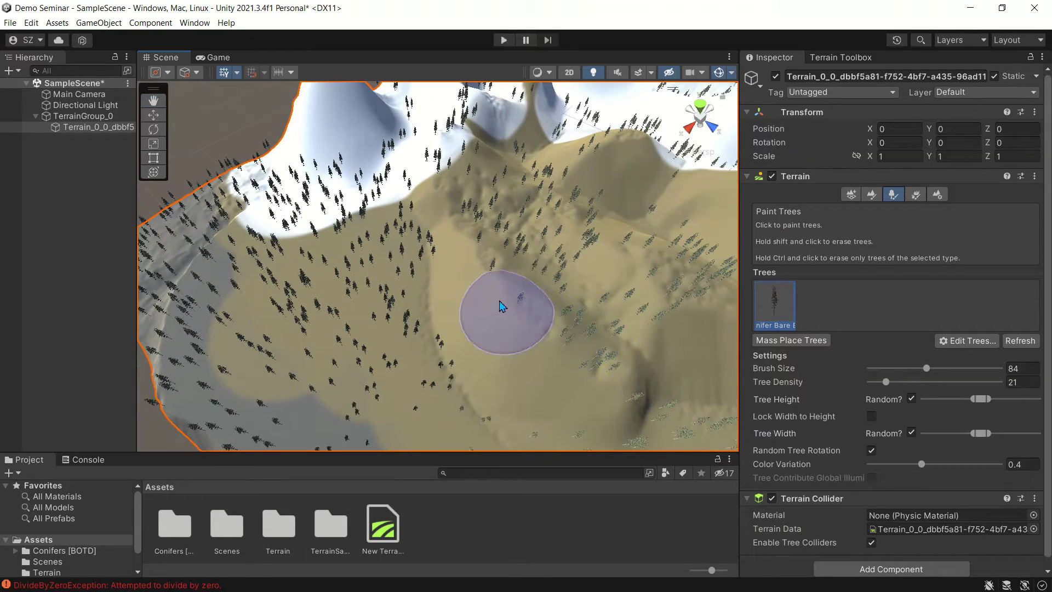
{"action": "scroll", "coordinate": [500, 305], "scroll_direction": "up", "scroll_amount": 10}
{"action": "scroll", "coordinate": [503, 308], "scroll_direction": "down", "scroll_amount": 10}
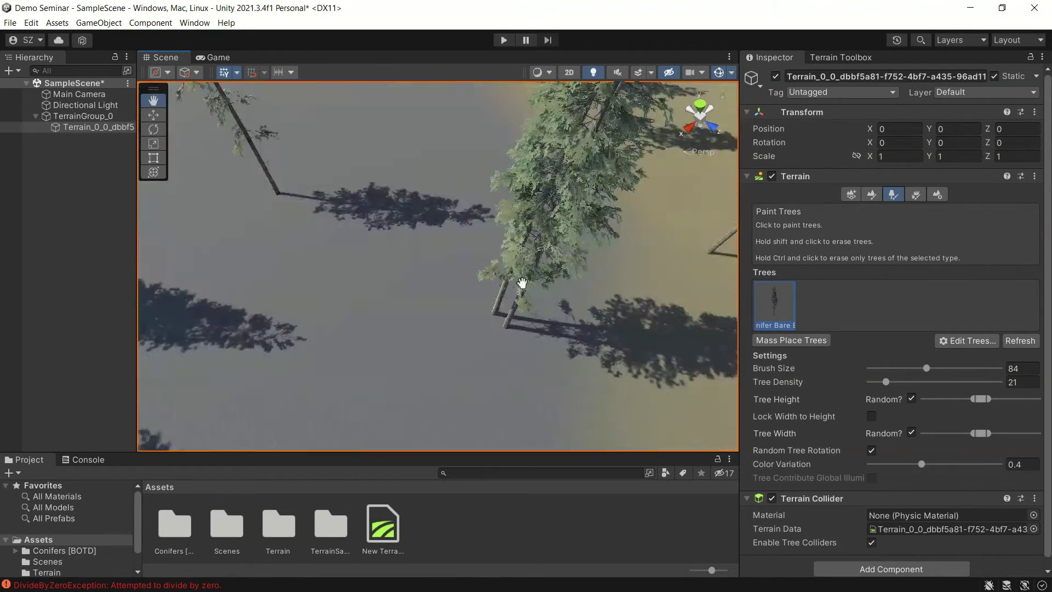
Erase the trees from the rocky slope at the terrain's outer corner
{"action": "scroll", "coordinate": [548, 301], "scroll_direction": "up", "scroll_amount": 3}
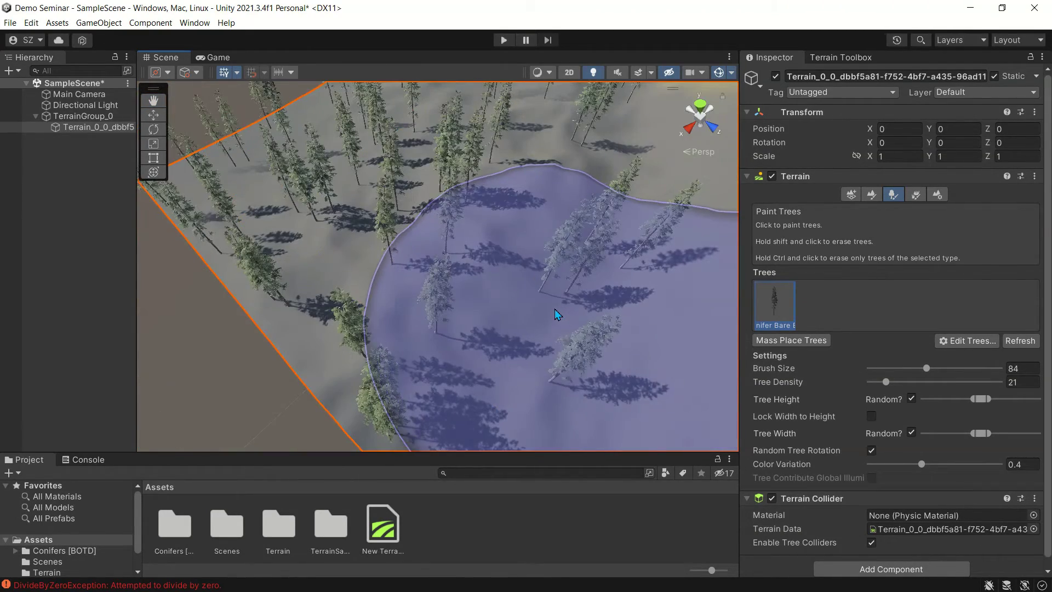
{"action": "scroll", "coordinate": [555, 308], "scroll_direction": "down", "scroll_amount": 5}
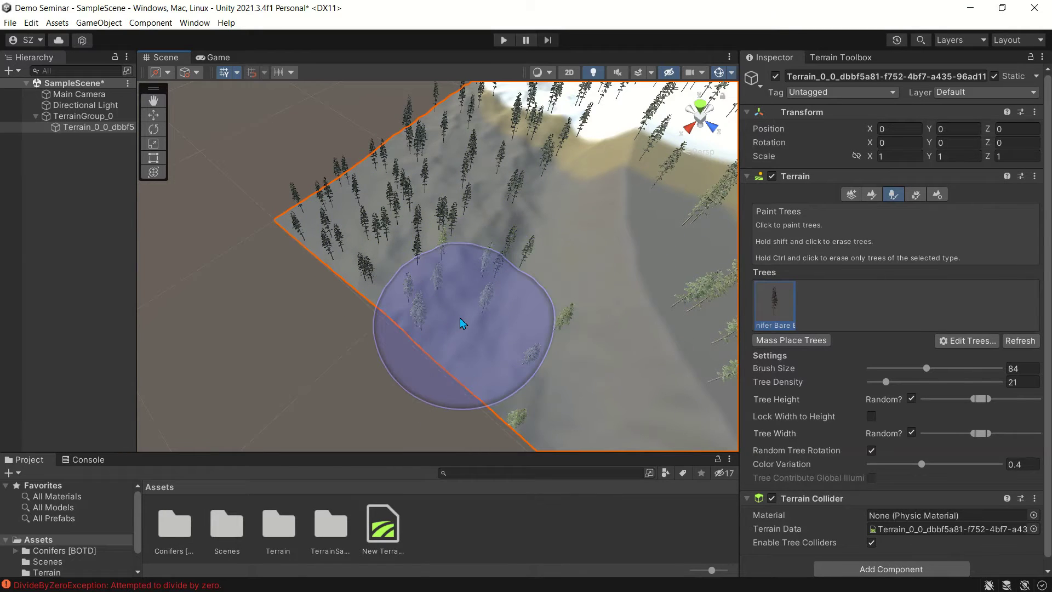
{"action": "mouse_move", "coordinate": [531, 359]}
{"action": "left_mouse_down", "text": "shift"}
{"action": "mouse_move", "coordinate": [521, 369]}
{"action": "mouse_move", "coordinate": [422, 286]}
{"action": "mouse_move", "coordinate": [510, 249]}
{"action": "mouse_move", "coordinate": [362, 235]}
{"action": "mouse_move", "coordinate": [434, 212]}
{"action": "left_mouse_up", "text": "shift"}
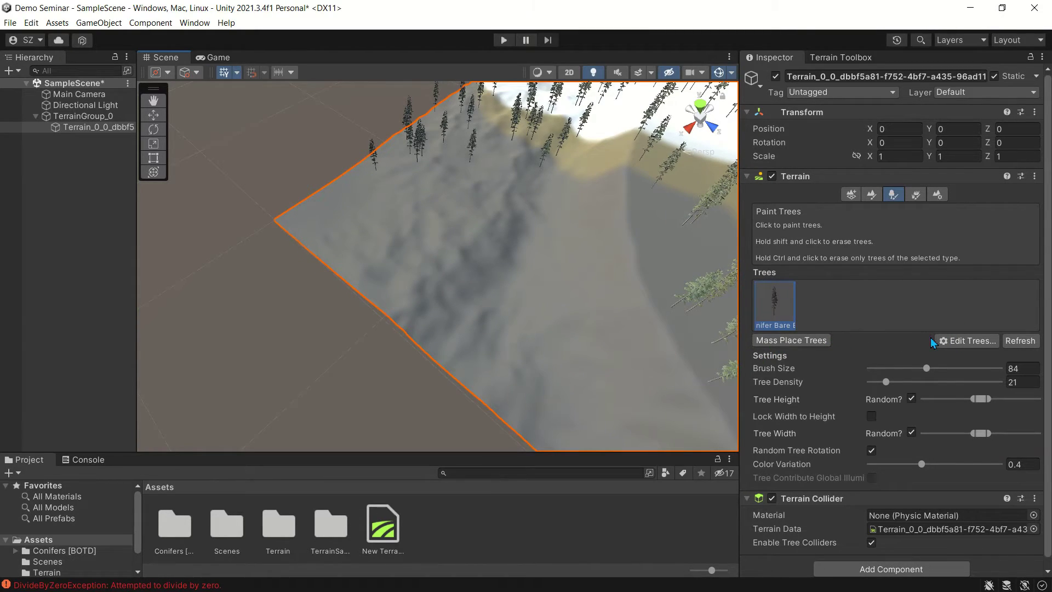
{"action": "left_click", "coordinate": [951, 341]}
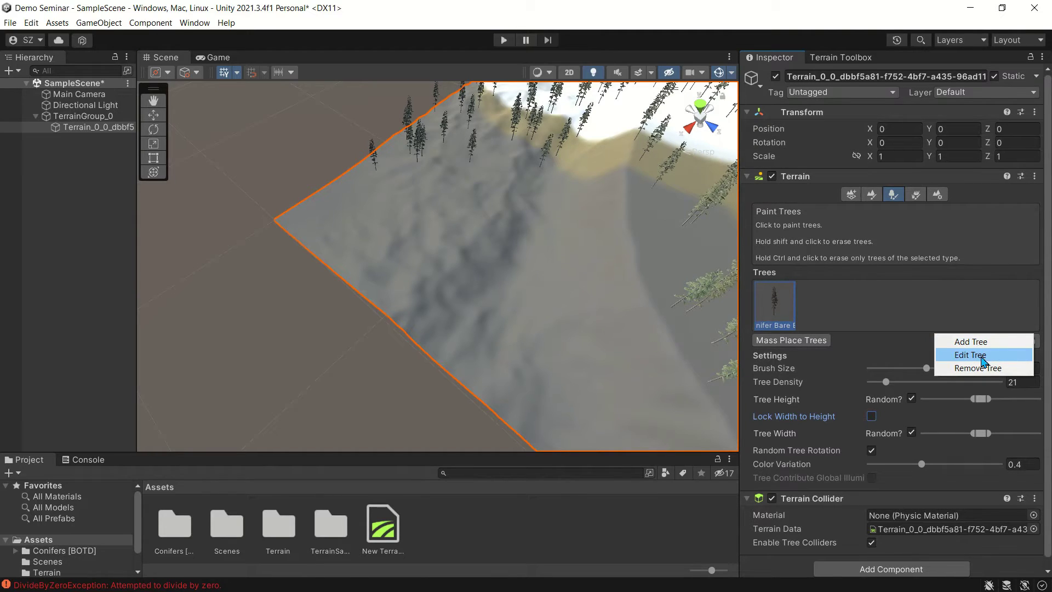
{"action": "left_click", "coordinate": [971, 355]}
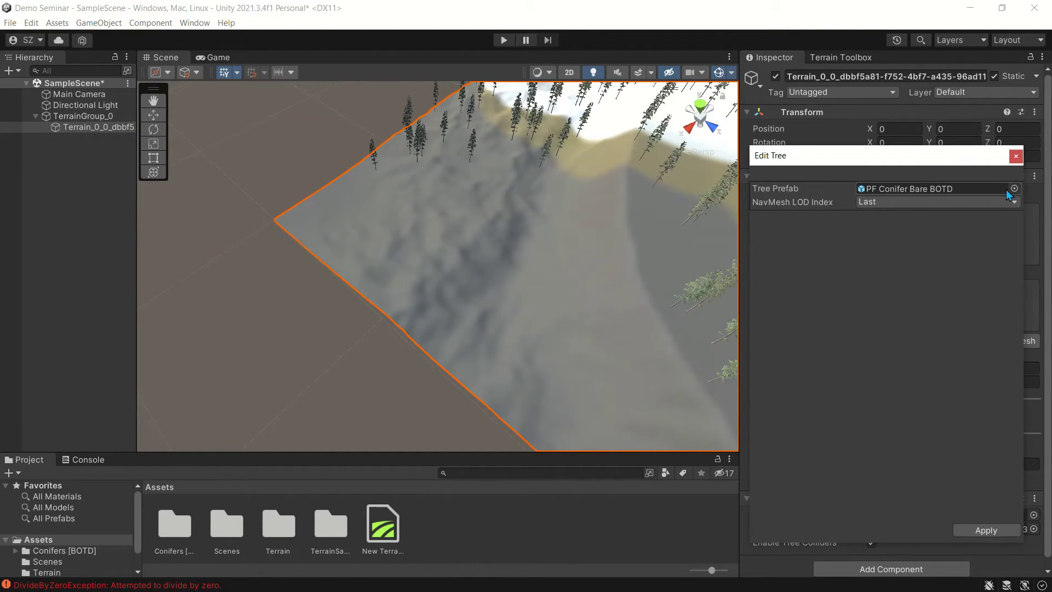
{"action": "left_click", "coordinate": [1015, 157]}
Add the PF Conifer Medium prefab as a second tree type
{"action": "left_click", "coordinate": [980, 342]}
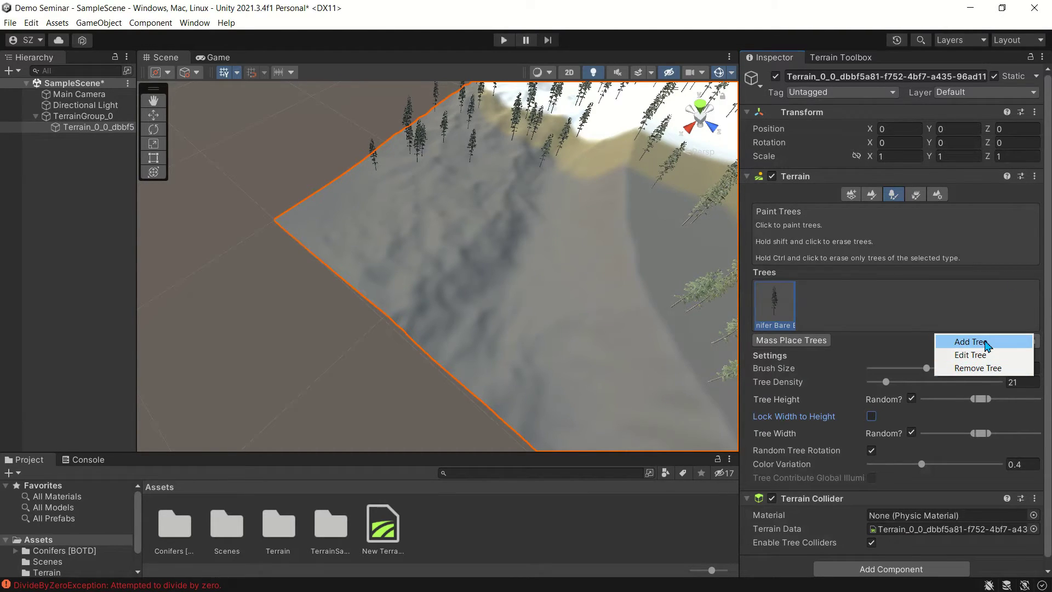
{"action": "left_click", "coordinate": [971, 342]}
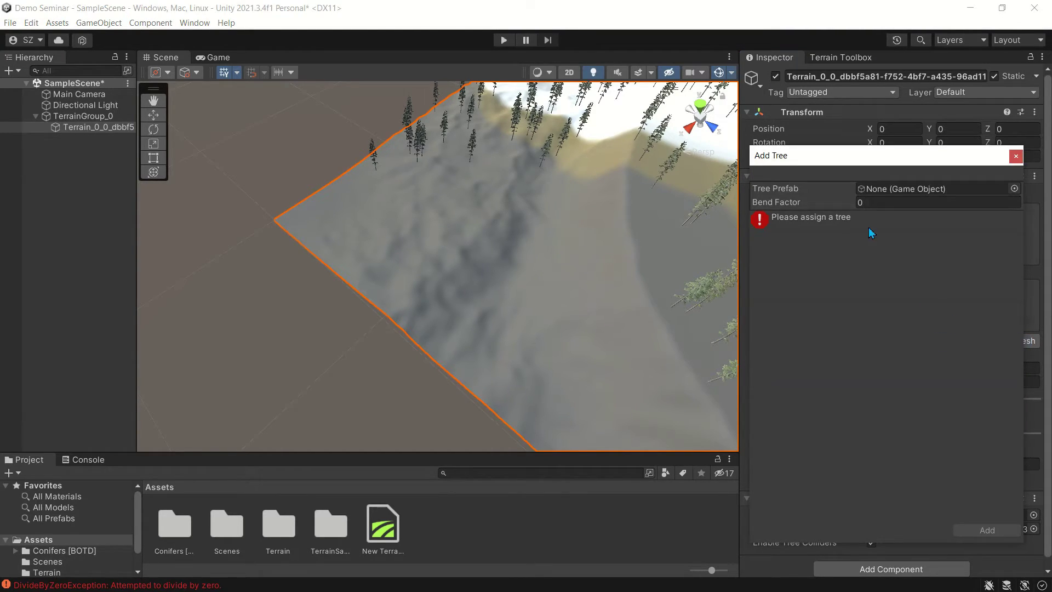
{"action": "left_click", "coordinate": [1014, 188]}
{"action": "scroll", "coordinate": [954, 371], "scroll_direction": "down", "scroll_amount": 3}
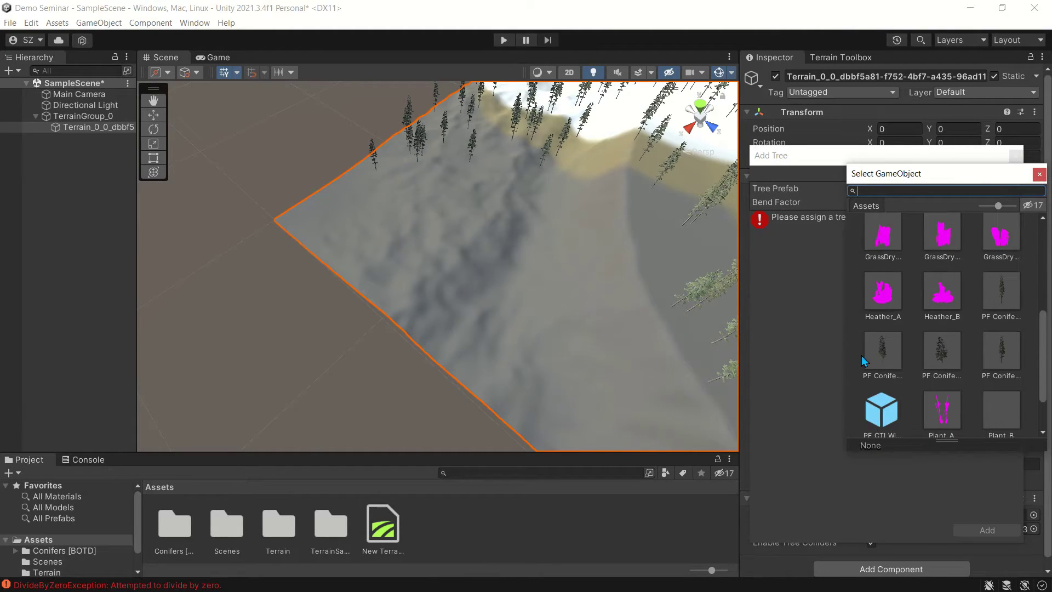
{"action": "double_click", "coordinate": [888, 348]}
{"action": "left_click", "coordinate": [996, 529]}
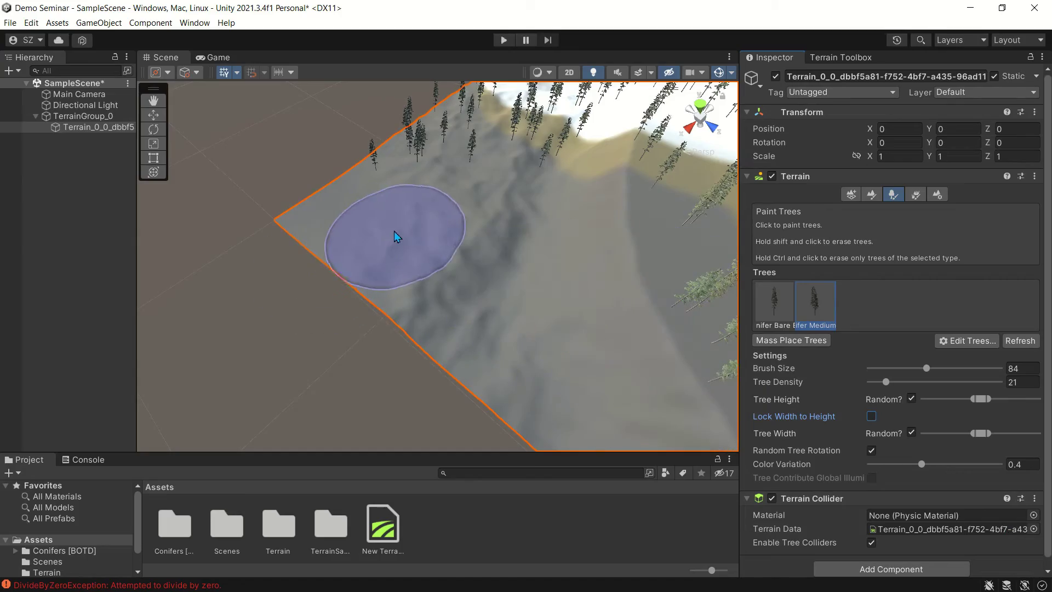
Paint a dense patch of medium conifers over the cleared rocky corner and the neighboring slope
{"action": "mouse_move", "coordinate": [403, 236]}
{"action": "left_mouse_down"}
{"action": "mouse_move", "coordinate": [580, 310]}
{"action": "mouse_move", "coordinate": [485, 234]}
{"action": "mouse_move", "coordinate": [627, 307]}
{"action": "left_mouse_up"}
{"action": "mouse_move", "coordinate": [514, 287]}
{"action": "middle_mouse_down"}
{"action": "mouse_move", "coordinate": [462, 302]}
{"action": "mouse_move", "coordinate": [511, 293]}
{"action": "middle_mouse_up"}
{"action": "mouse_move", "coordinate": [407, 333]}
{"action": "right_mouse_down"}
{"action": "mouse_move", "coordinate": [470, 338]}
{"action": "mouse_move", "coordinate": [430, 340]}
{"action": "mouse_move", "coordinate": [453, 340]}
{"action": "right_mouse_up"}
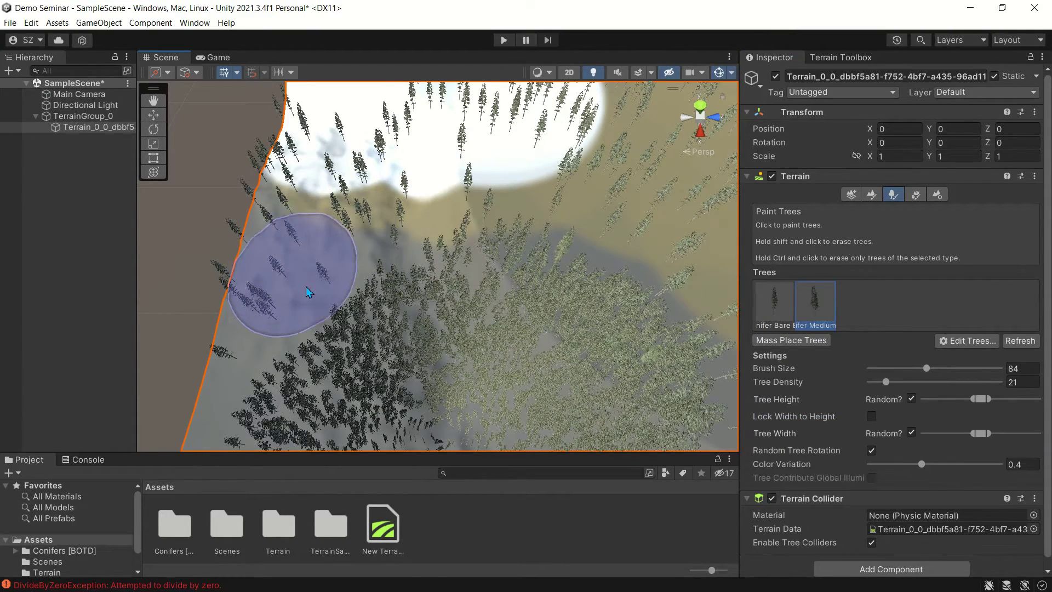
Erase only medium conifers from much of the dense patch, and clear the bare conifers along the terrain edge up to the snow
{"action": "mouse_move", "coordinate": [305, 286]}
{"action": "left_mouse_down", "text": "ctrl"}
{"action": "mouse_move", "coordinate": [481, 349]}
{"action": "mouse_move", "coordinate": [564, 349]}
{"action": "mouse_move", "coordinate": [527, 314]}
{"action": "left_mouse_up", "text": "ctrl"}
{"action": "mouse_move", "coordinate": [516, 305]}
{"action": "middle_mouse_down"}
{"action": "mouse_move", "coordinate": [499, 306]}
{"action": "mouse_move", "coordinate": [507, 297]}
{"action": "mouse_move", "coordinate": [508, 308]}
{"action": "middle_mouse_up"}
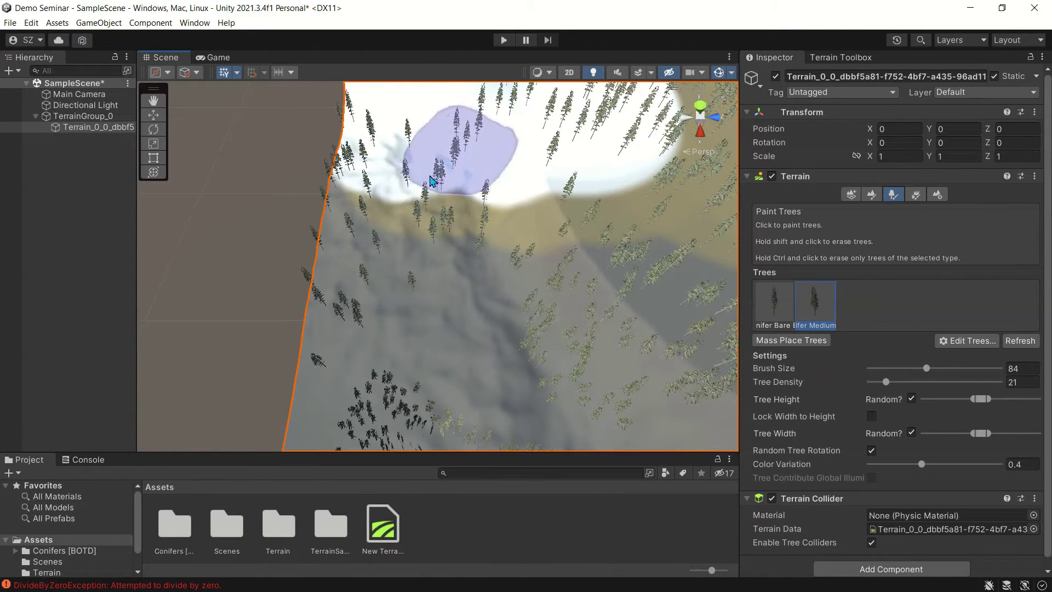
{"action": "left_click", "coordinate": [774, 302]}
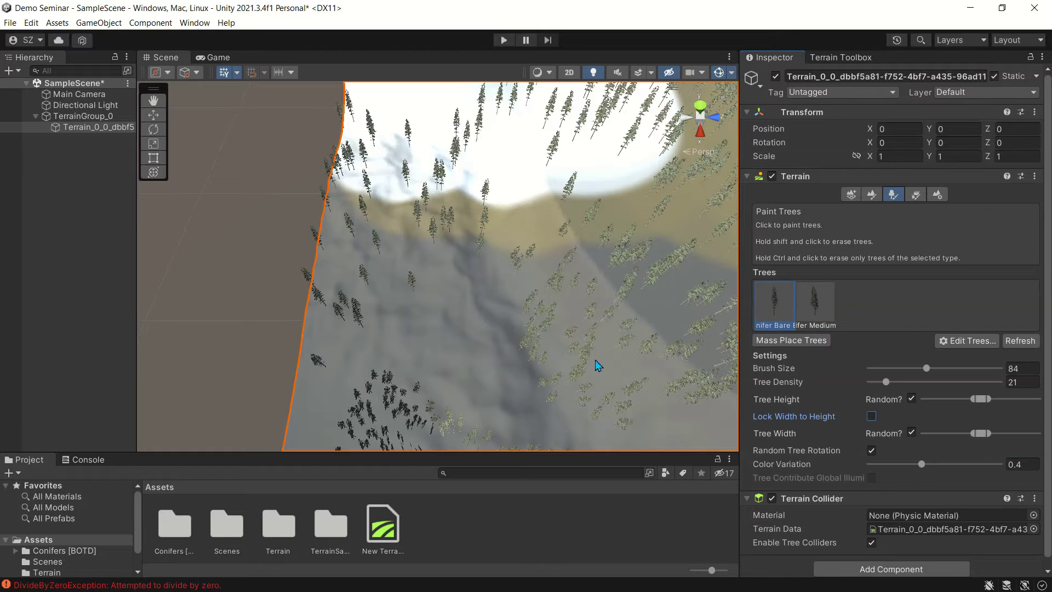
{"action": "mouse_move", "coordinate": [351, 292]}
{"action": "left_mouse_down", "text": "shift"}
{"action": "mouse_move", "coordinate": [434, 188]}
{"action": "mouse_move", "coordinate": [388, 146]}
{"action": "left_mouse_up", "text": "shift"}
{"action": "scroll", "coordinate": [469, 316], "scroll_direction": "down", "scroll_amount": 3}
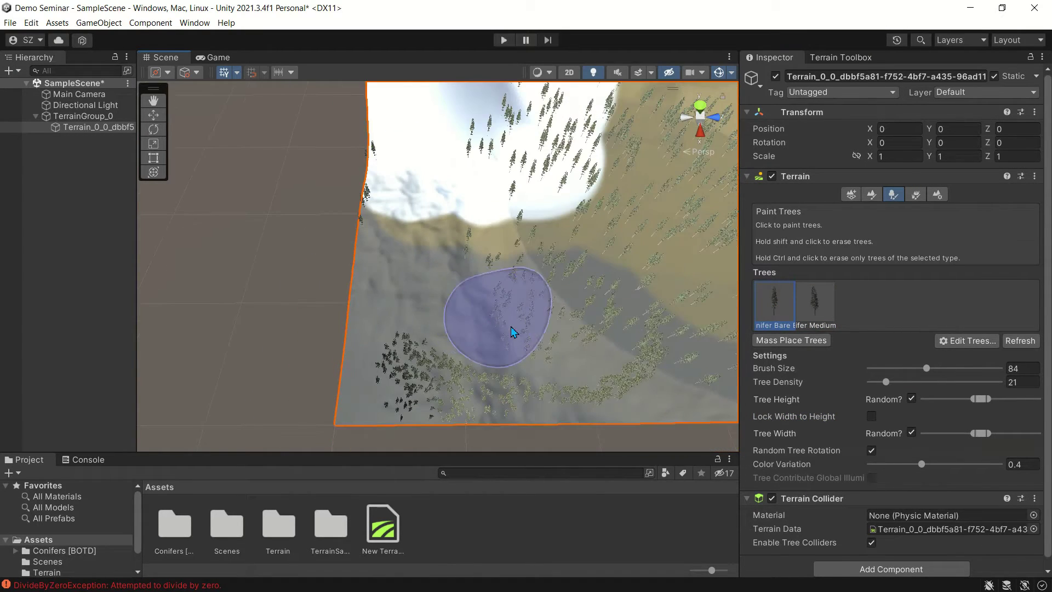
{"action": "mouse_move", "coordinate": [541, 339]}
{"action": "middle_mouse_down"}
{"action": "mouse_move", "coordinate": [485, 321]}
{"action": "mouse_move", "coordinate": [461, 346]}
{"action": "middle_mouse_up"}
{"action": "scroll", "coordinate": [461, 351], "scroll_direction": "down", "scroll_amount": 5}
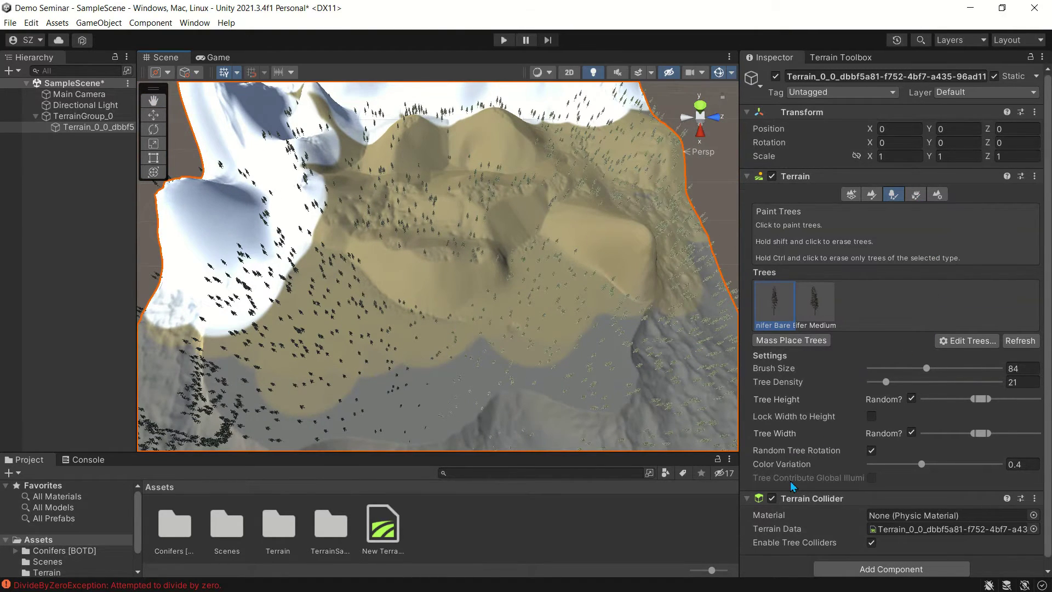
Switch the terrain to Paint Details and start a new grass texture that uses Grass_A_BaseColor as its detail texture
{"action": "left_click", "coordinate": [916, 194]}
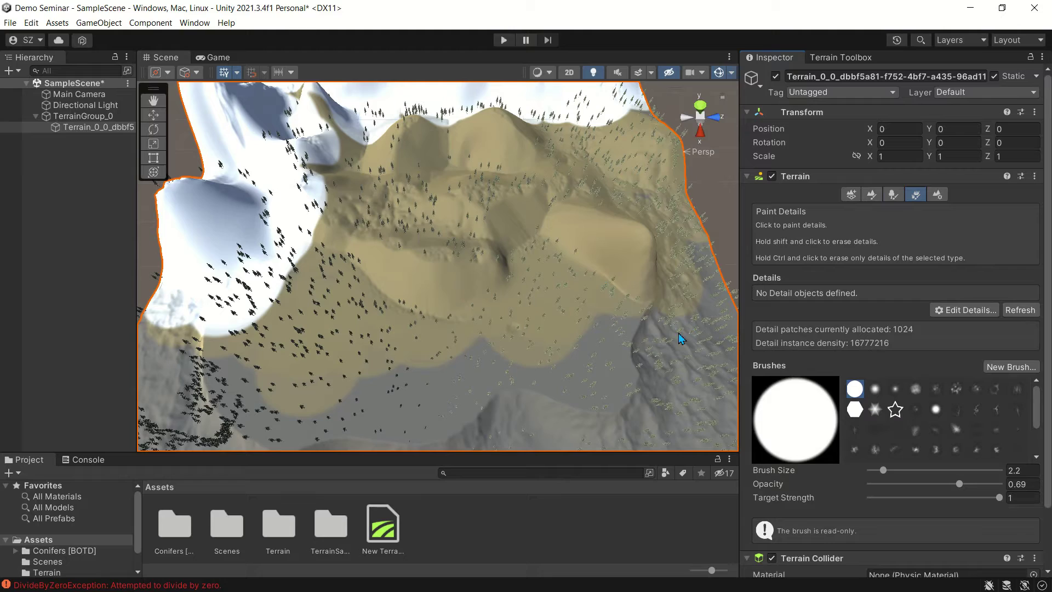
{"action": "left_click", "coordinate": [959, 311]}
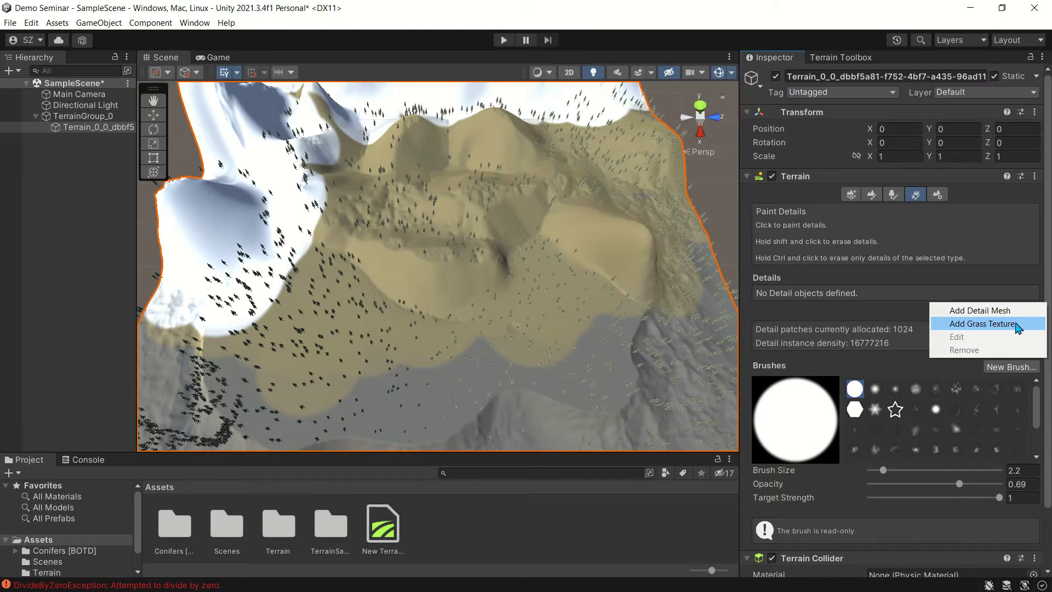
{"action": "left_click", "coordinate": [986, 324]}
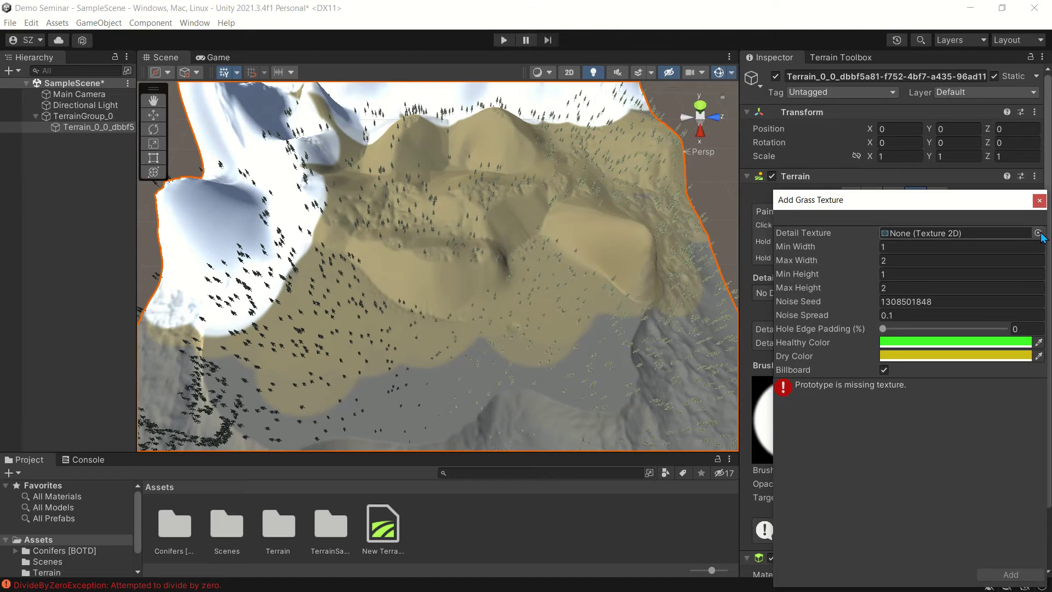
{"action": "left_click", "coordinate": [1037, 233]}
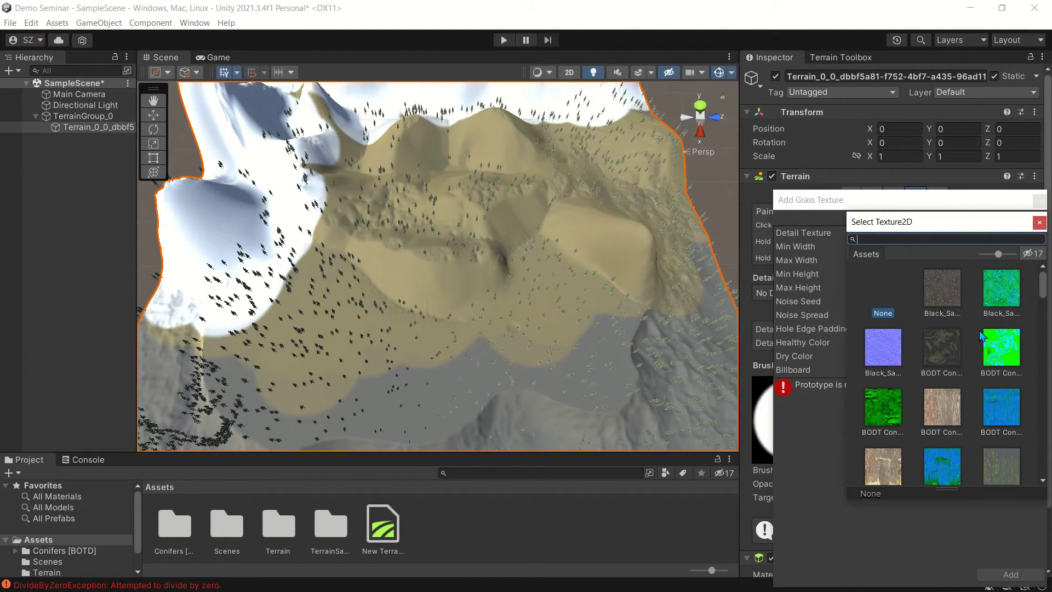
{"action": "scroll", "coordinate": [977, 355], "scroll_direction": "down", "scroll_amount": 8}
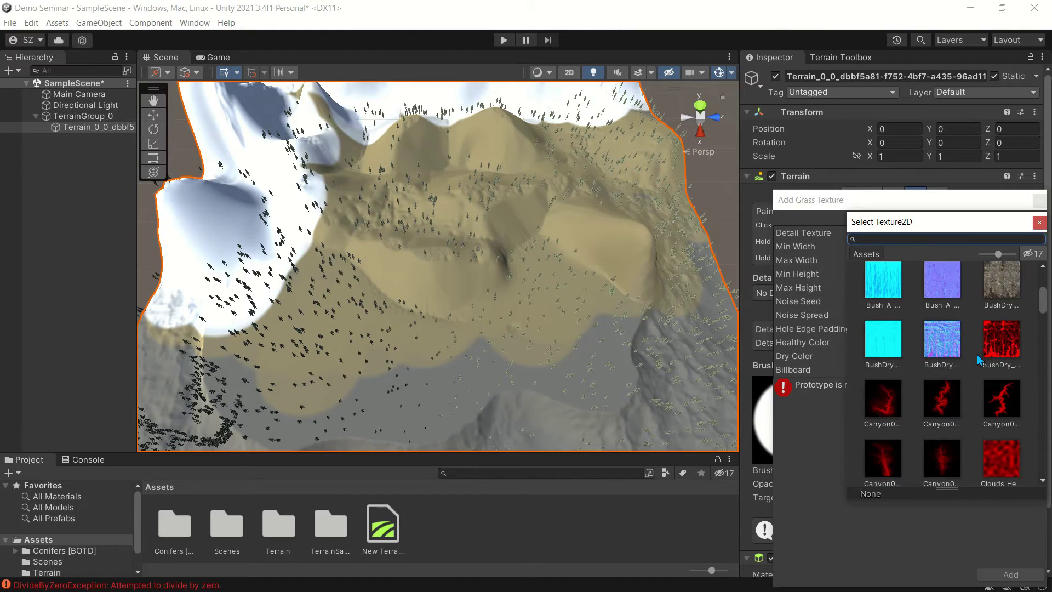
{"action": "scroll", "coordinate": [978, 359], "scroll_direction": "down", "scroll_amount": 4}
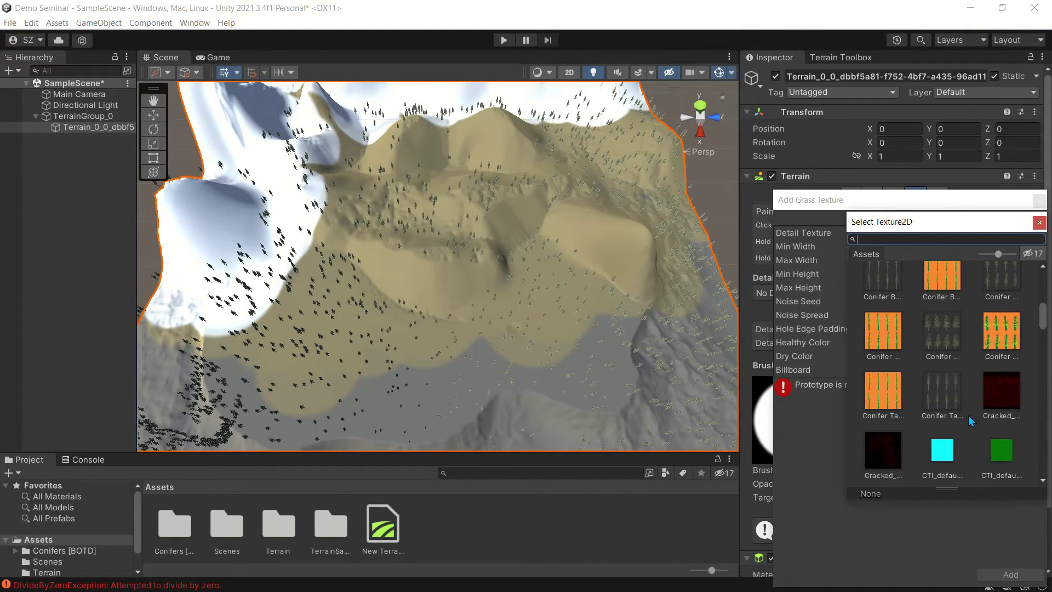
{"action": "scroll", "coordinate": [969, 420], "scroll_direction": "down", "scroll_amount": 4}
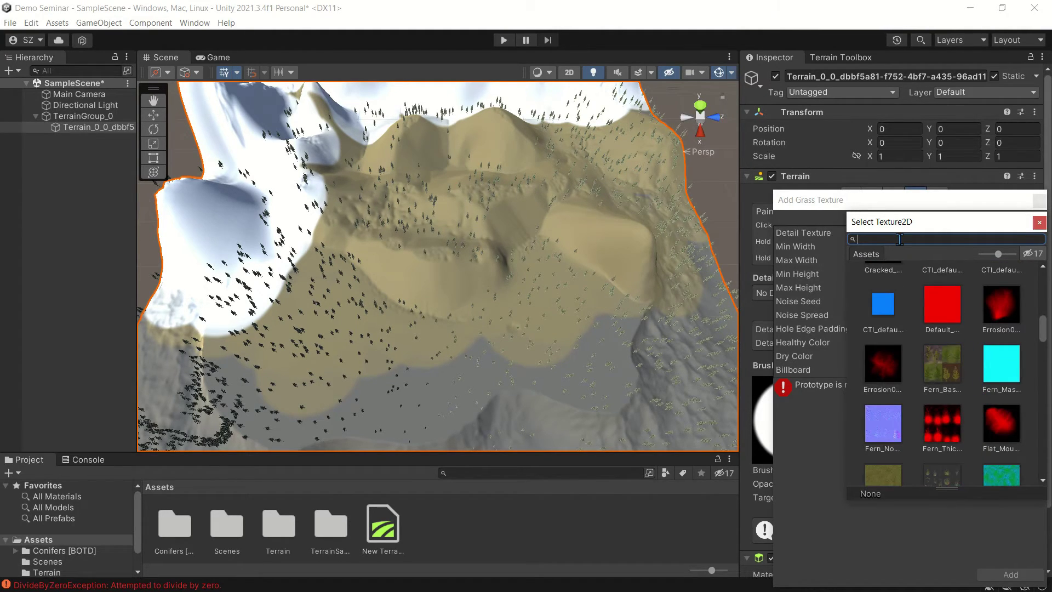
{"action": "type", "text": "grass"}
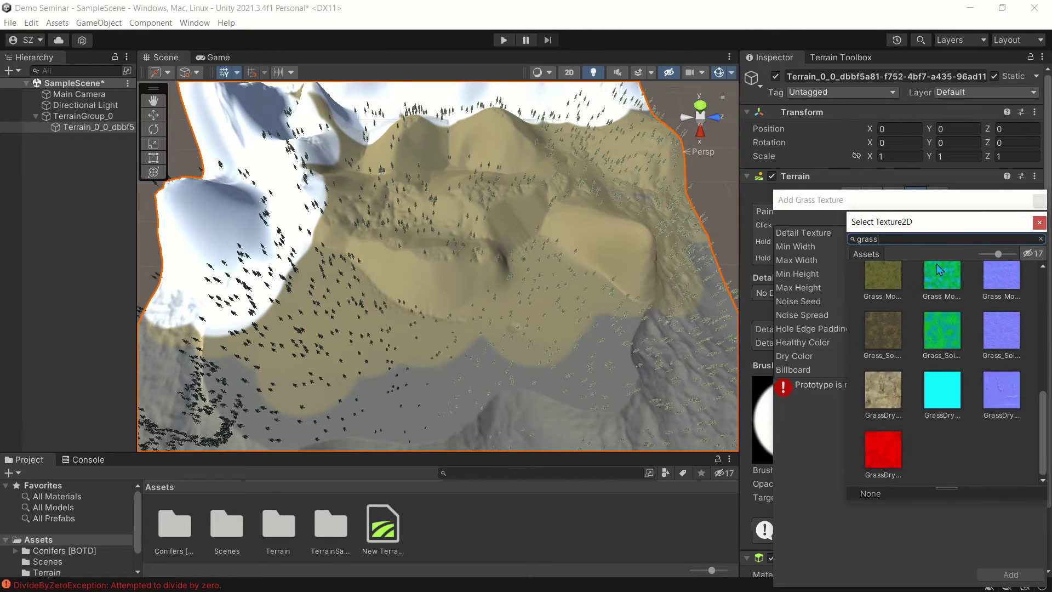
{"action": "scroll", "coordinate": [963, 399], "scroll_direction": "up", "scroll_amount": 5}
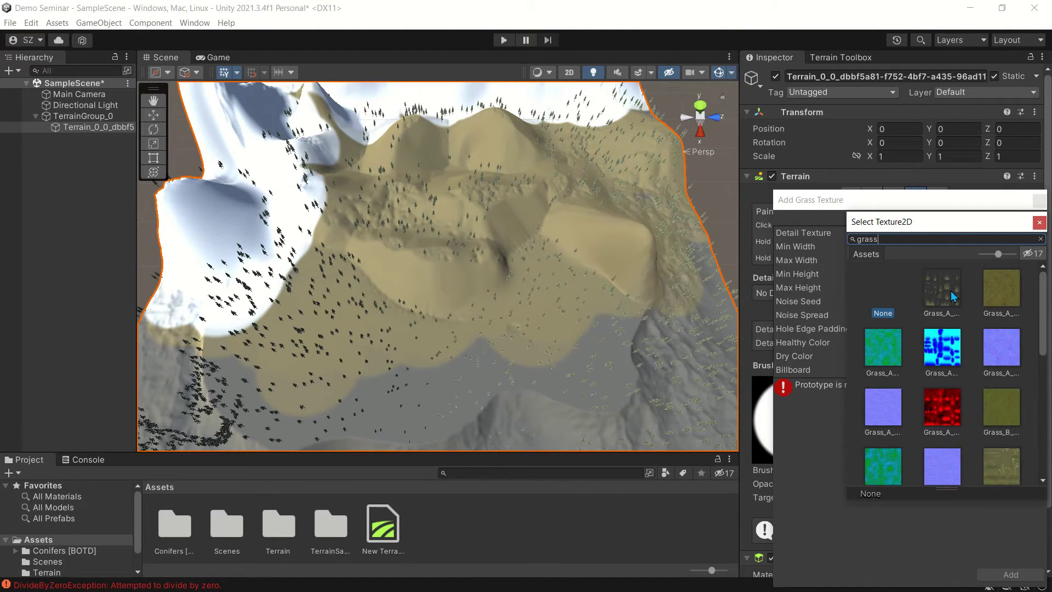
{"action": "double_click", "coordinate": [952, 296]}
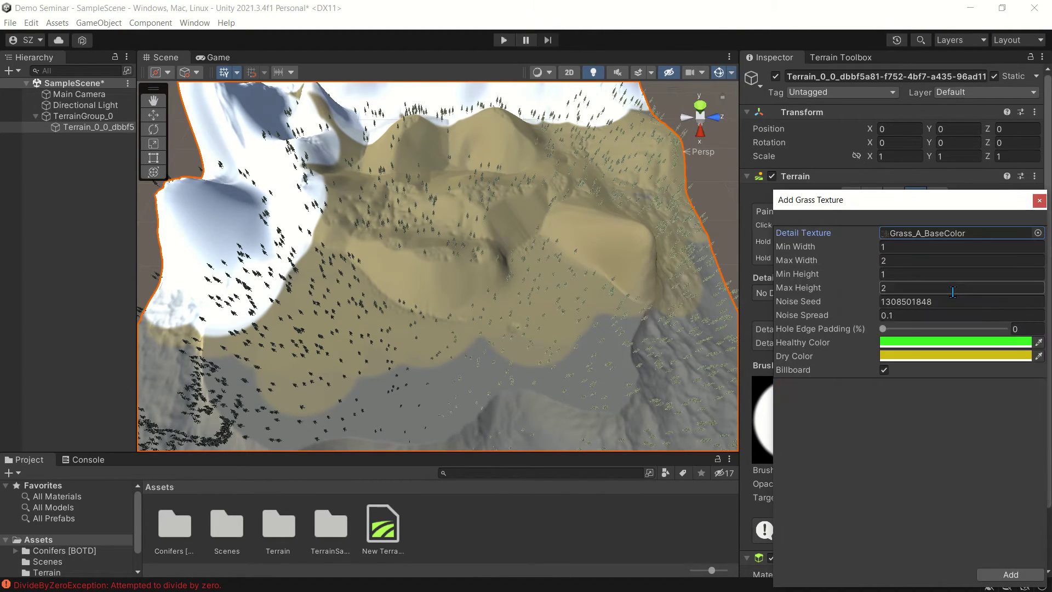
Set the grass texture's healthy color to a sampled light gray and add it to the terrain details
{"action": "left_click", "coordinate": [1039, 343]}
{"action": "left_click", "coordinate": [1040, 343]}
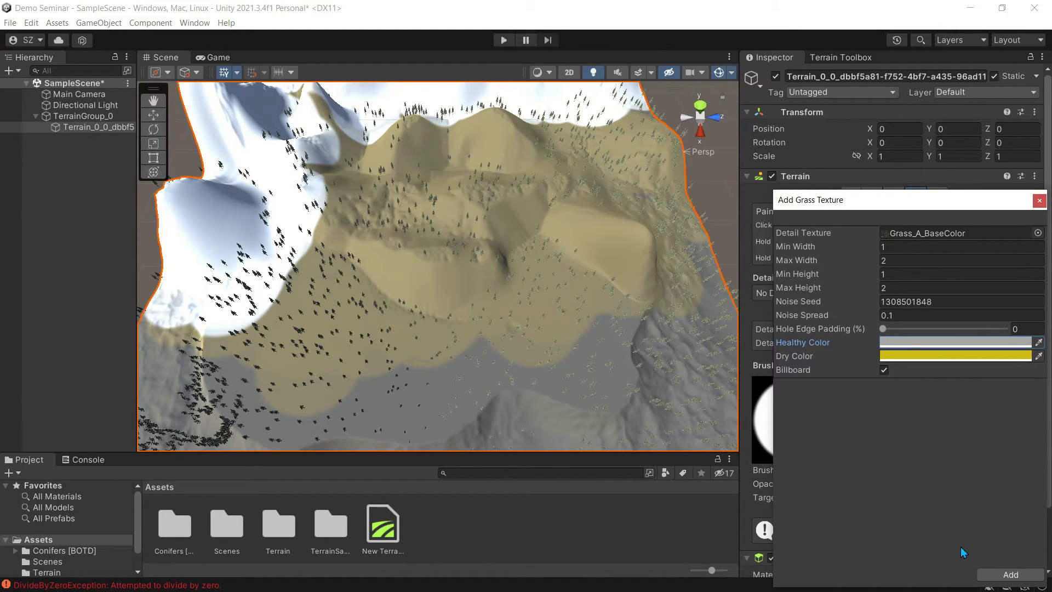
{"action": "left_click", "coordinate": [1007, 574]}
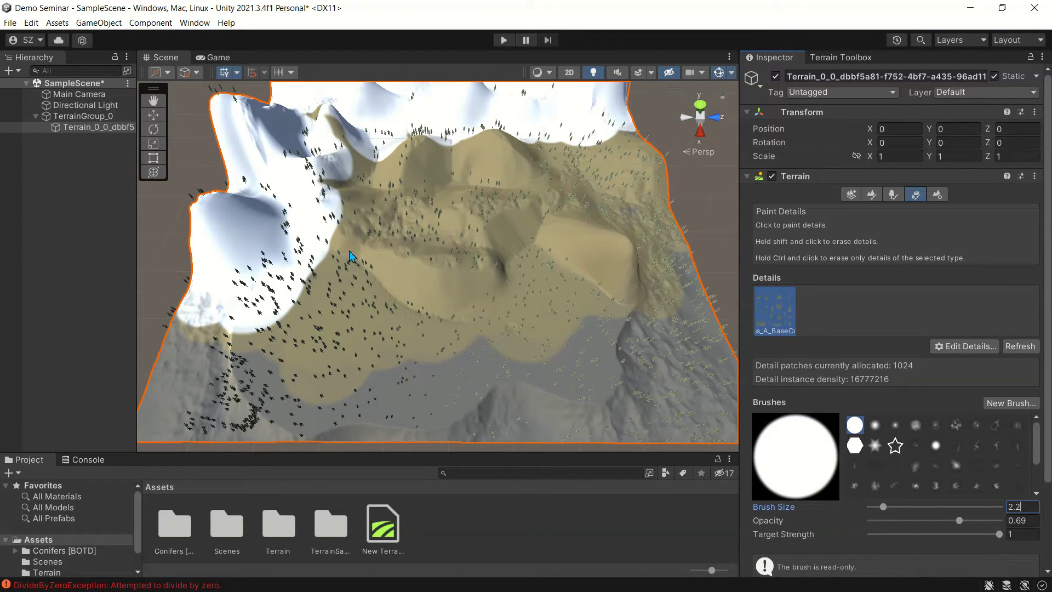
{"action": "scroll", "coordinate": [446, 311], "scroll_direction": "up", "scroll_amount": 10}
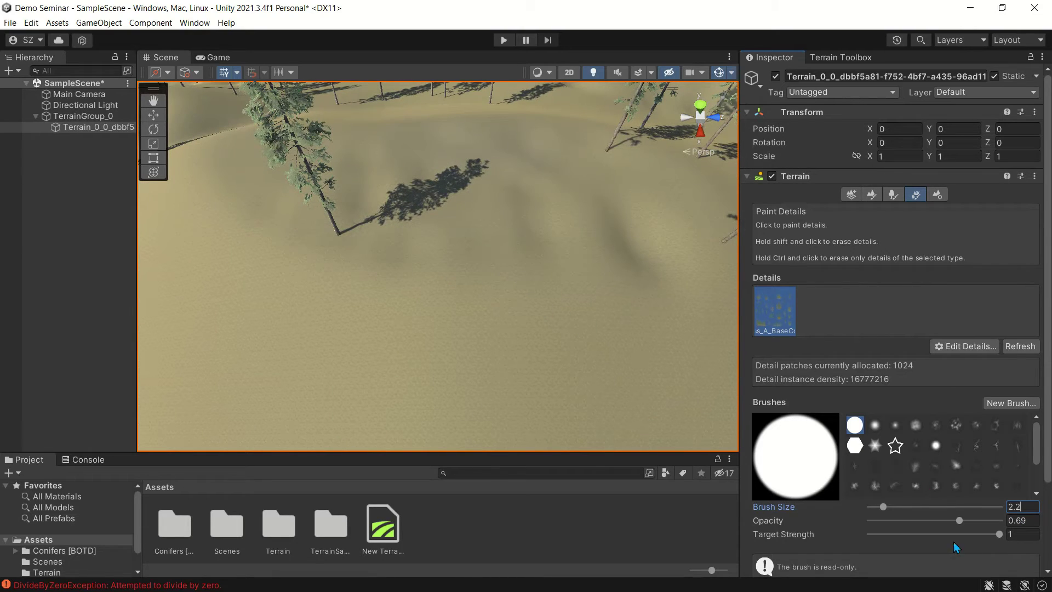
Paint grass over the sand around the lone conifer with a brush size of 20.8, and erase a broad patch beside the tree
{"action": "left_click_drag", "start_coordinate": [888, 508], "coordinate": [939, 512]}
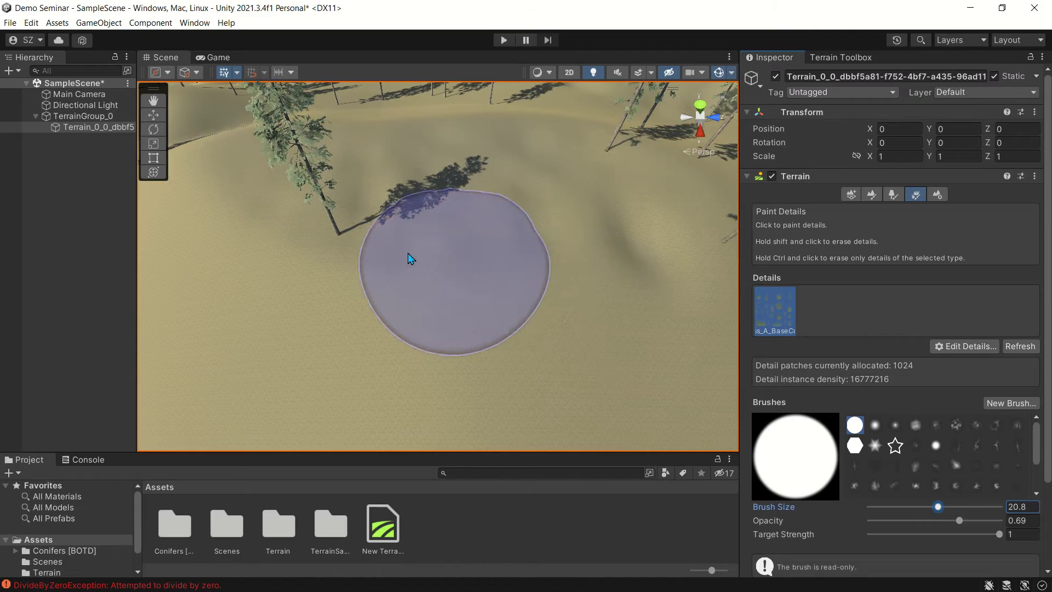
{"action": "mouse_move", "coordinate": [475, 252]}
{"action": "left_mouse_down"}
{"action": "mouse_move", "coordinate": [419, 213]}
{"action": "mouse_move", "coordinate": [515, 261]}
{"action": "mouse_move", "coordinate": [567, 200]}
{"action": "mouse_move", "coordinate": [485, 163]}
{"action": "mouse_move", "coordinate": [340, 184]}
{"action": "mouse_move", "coordinate": [296, 258]}
{"action": "mouse_move", "coordinate": [340, 316]}
{"action": "mouse_move", "coordinate": [476, 305]}
{"action": "mouse_move", "coordinate": [236, 264]}
{"action": "mouse_move", "coordinate": [239, 192]}
{"action": "mouse_move", "coordinate": [510, 202]}
{"action": "mouse_move", "coordinate": [421, 221]}
{"action": "mouse_move", "coordinate": [593, 295]}
{"action": "mouse_move", "coordinate": [610, 192]}
{"action": "mouse_move", "coordinate": [346, 179]}
{"action": "mouse_move", "coordinate": [406, 221]}
{"action": "left_mouse_up"}
{"action": "scroll", "coordinate": [408, 225], "scroll_direction": "down", "scroll_amount": 5}
{"action": "scroll", "coordinate": [414, 235], "scroll_direction": "up", "scroll_amount": 5}
{"action": "scroll", "coordinate": [416, 235], "scroll_direction": "down", "scroll_amount": 5}
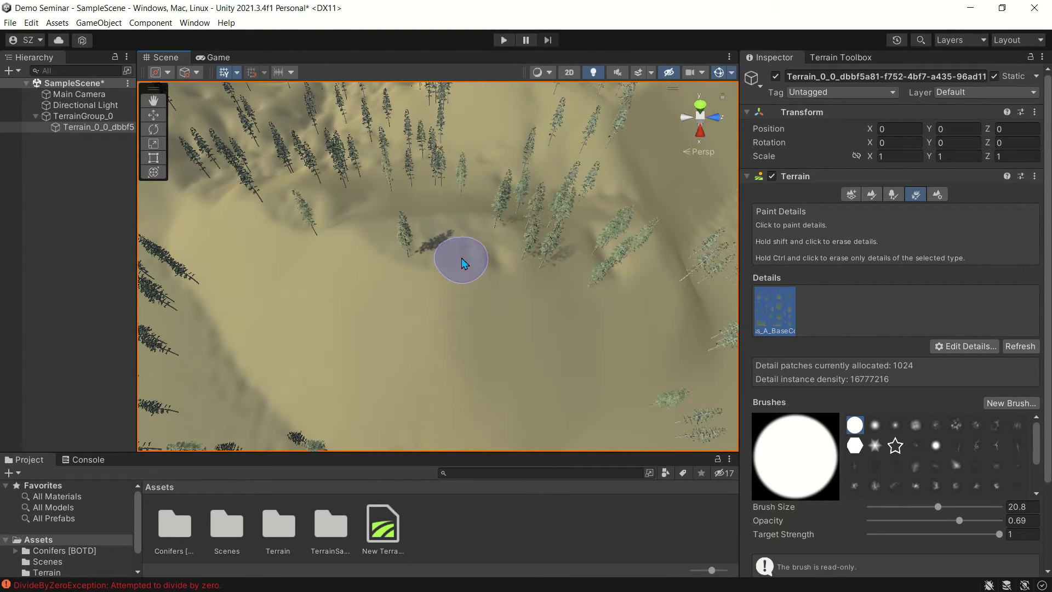
{"action": "scroll", "coordinate": [480, 260], "scroll_direction": "up", "scroll_amount": 5}
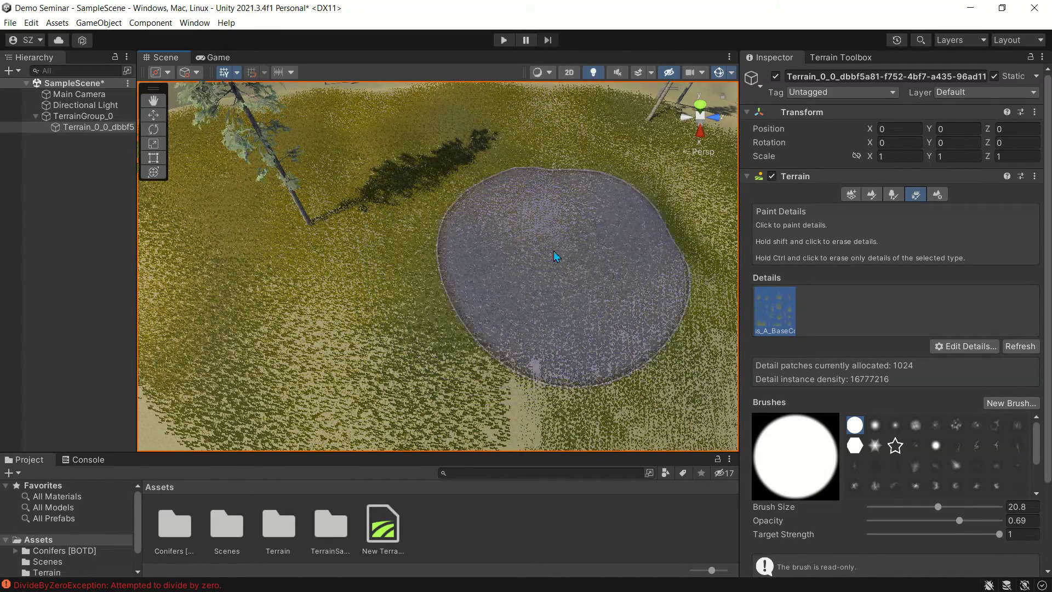
{"action": "mouse_move", "coordinate": [510, 292]}
{"action": "left_mouse_down", "text": "shift"}
{"action": "mouse_move", "coordinate": [500, 296]}
{"action": "mouse_move", "coordinate": [587, 220]}
{"action": "mouse_move", "coordinate": [486, 181]}
{"action": "mouse_move", "coordinate": [471, 244]}
{"action": "mouse_move", "coordinate": [446, 253]}
{"action": "mouse_move", "coordinate": [734, 252]}
{"action": "left_mouse_up", "text": "shift"}
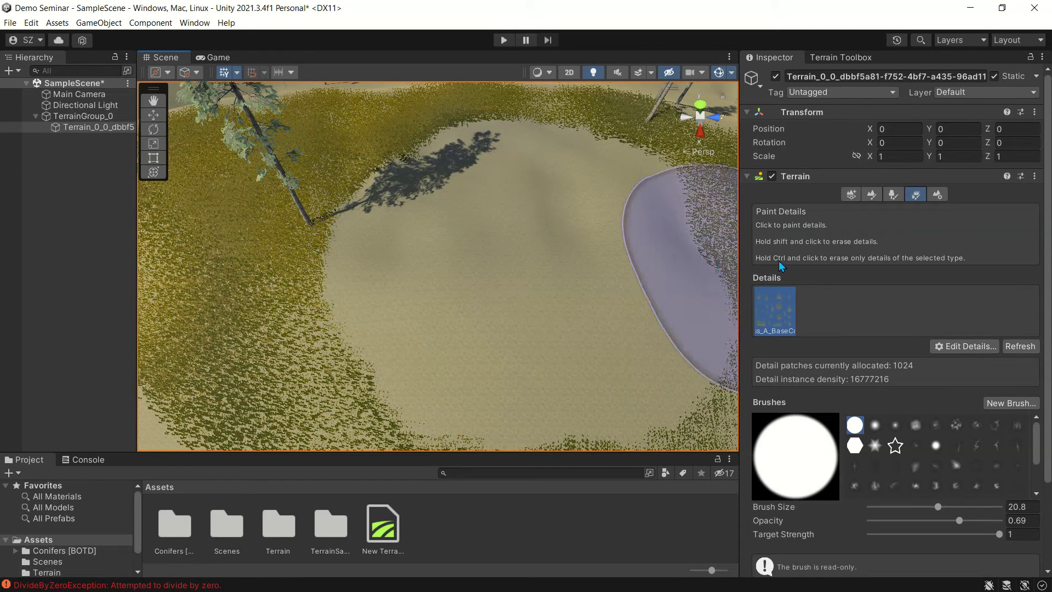
Add a second grass texture using Heather_A_BaseColor to the terrain details and paint it across the cleared patch
{"action": "left_click", "coordinate": [976, 347]}
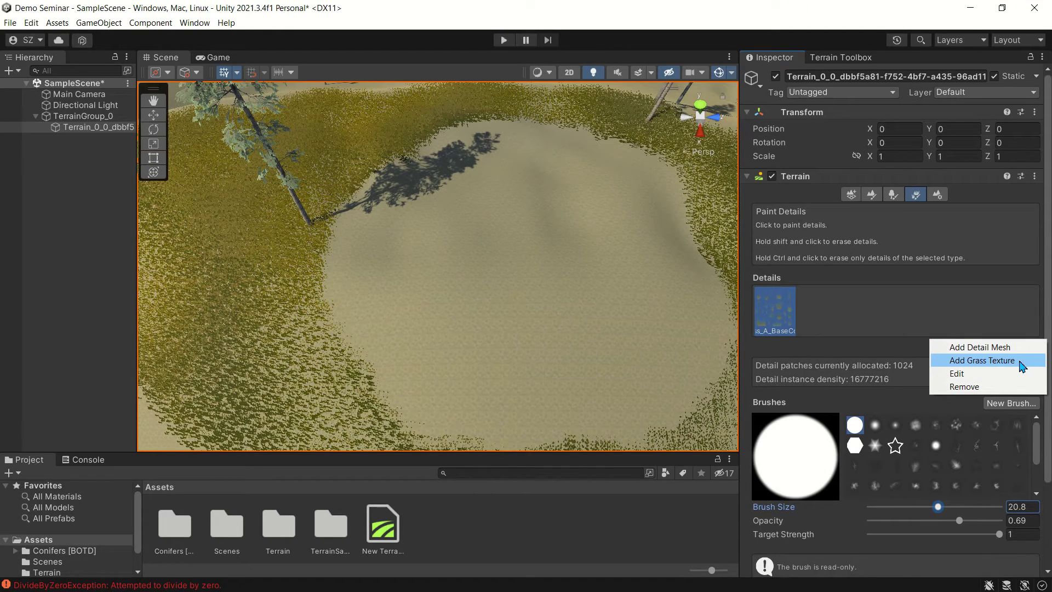
{"action": "left_click", "coordinate": [1022, 361]}
{"action": "left_click", "coordinate": [1038, 233]}
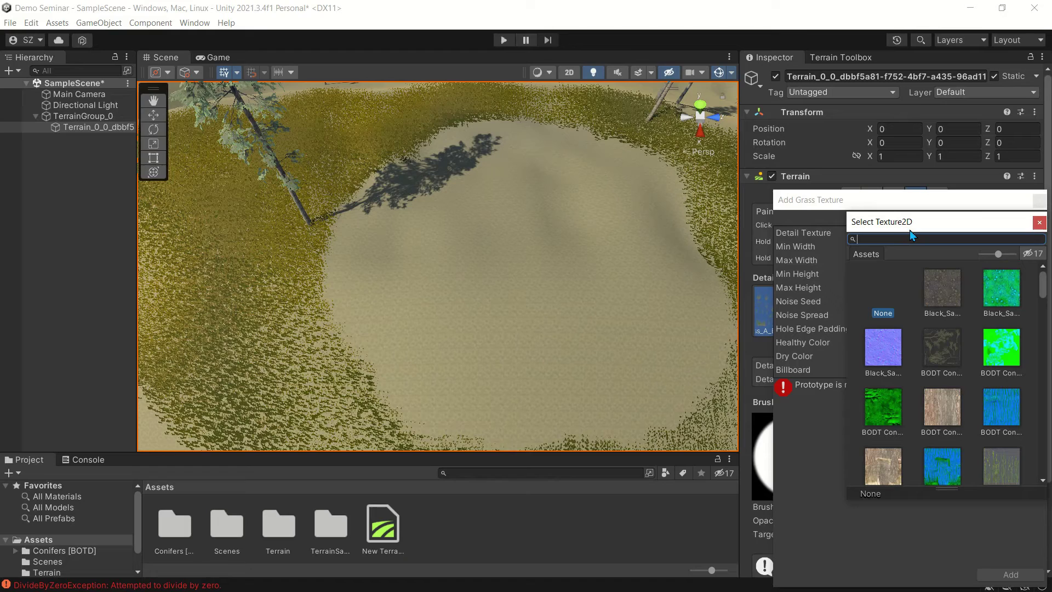
{"action": "type", "text": "heat"}
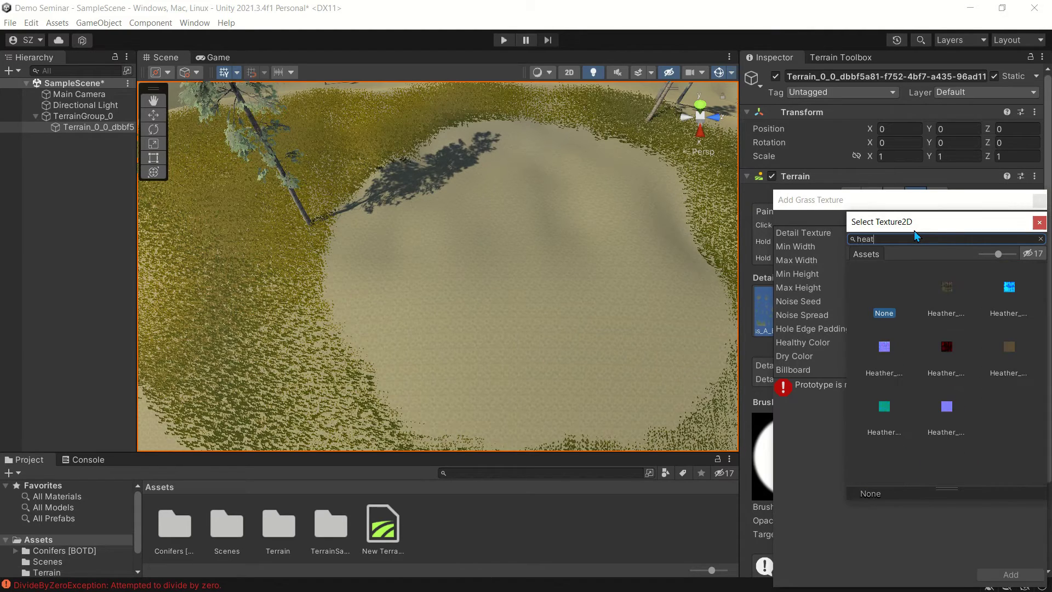
{"action": "double_click", "coordinate": [959, 288]}
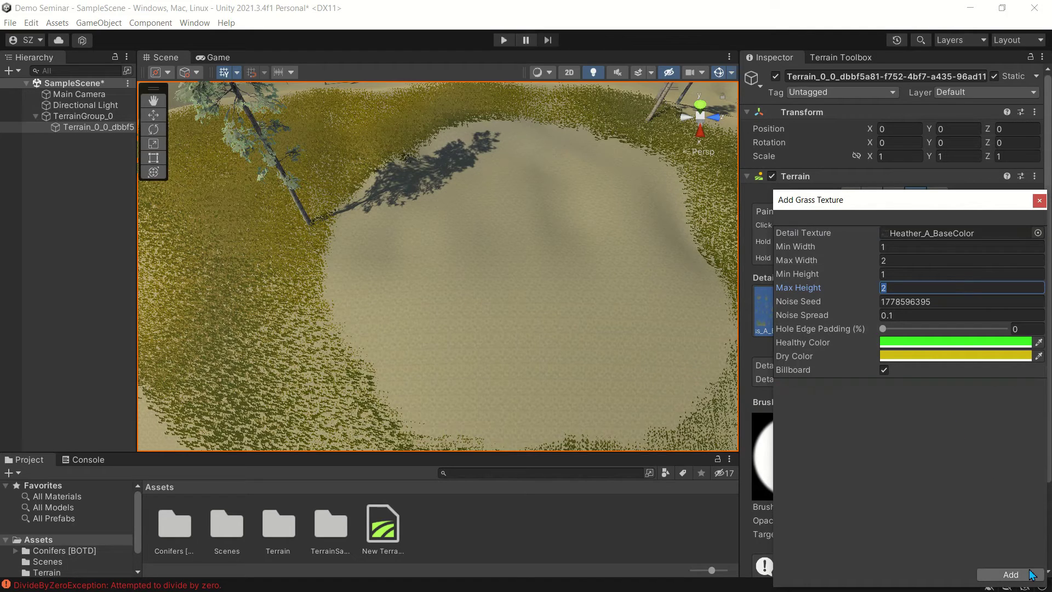
{"action": "left_click", "coordinate": [1011, 574]}
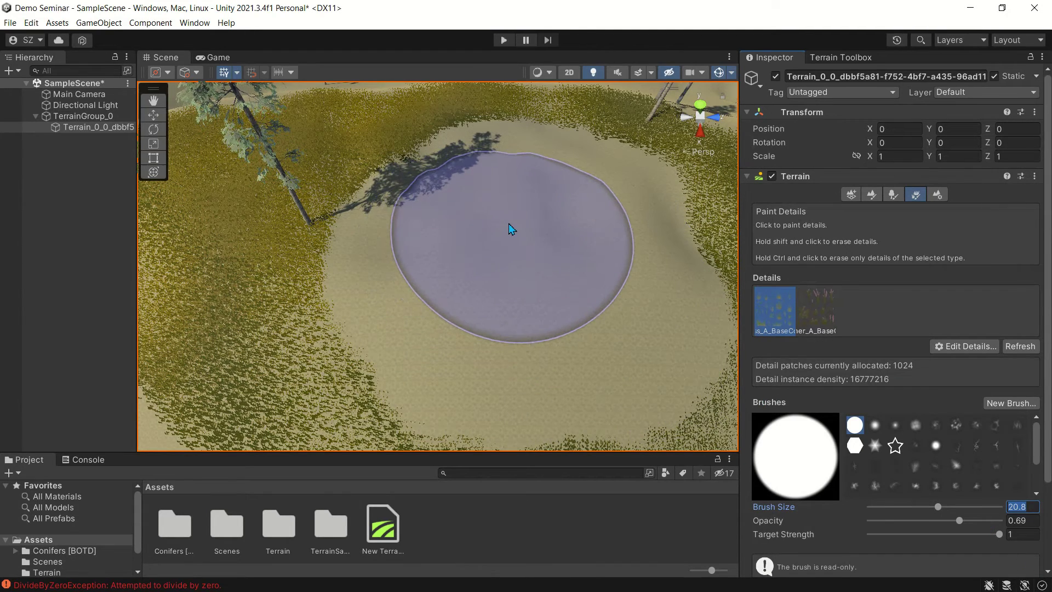
{"action": "left_click", "coordinate": [828, 312]}
{"action": "mouse_move", "coordinate": [510, 262]}
{"action": "left_mouse_down"}
{"action": "mouse_move", "coordinate": [448, 277]}
{"action": "mouse_move", "coordinate": [581, 223]}
{"action": "left_mouse_up"}
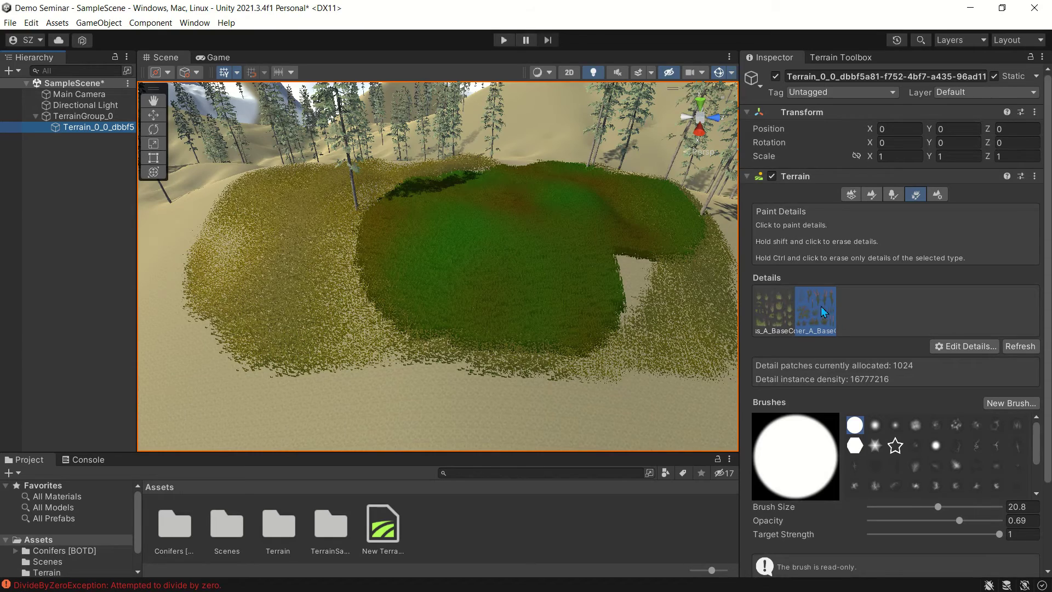
Erase only heather from the front of the patch, and erase only grass from the middle foreground
{"action": "mouse_move", "coordinate": [376, 321]}
{"action": "left_mouse_down", "text": "ctrl"}
{"action": "mouse_move", "coordinate": [298, 308]}
{"action": "mouse_move", "coordinate": [341, 326]}
{"action": "left_mouse_up", "text": "ctrl"}
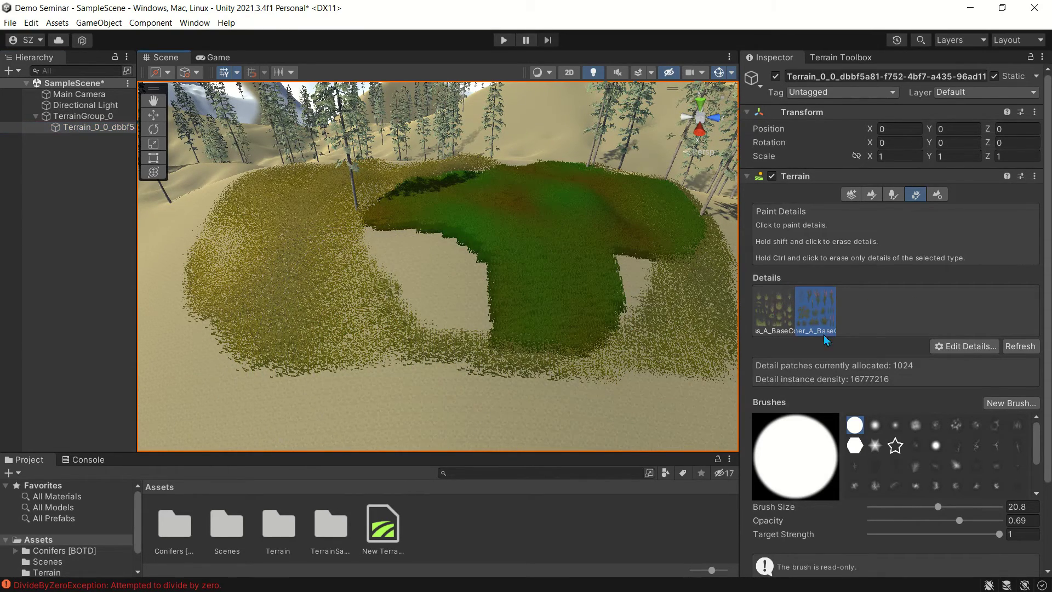
{"action": "mouse_move", "coordinate": [668, 312]}
{"action": "left_mouse_down", "text": "ctrl"}
{"action": "mouse_move", "coordinate": [446, 341]}
{"action": "mouse_move", "coordinate": [526, 304]}
{"action": "mouse_move", "coordinate": [597, 307]}
{"action": "left_mouse_up", "text": "ctrl"}
{"action": "left_click", "coordinate": [772, 309]}
{"action": "mouse_move", "coordinate": [534, 358]}
{"action": "left_mouse_down", "text": "ctrl"}
{"action": "mouse_move", "coordinate": [428, 344]}
{"action": "mouse_move", "coordinate": [387, 364]}
{"action": "mouse_move", "coordinate": [585, 383]}
{"action": "mouse_move", "coordinate": [442, 337]}
{"action": "left_mouse_up", "text": "ctrl"}
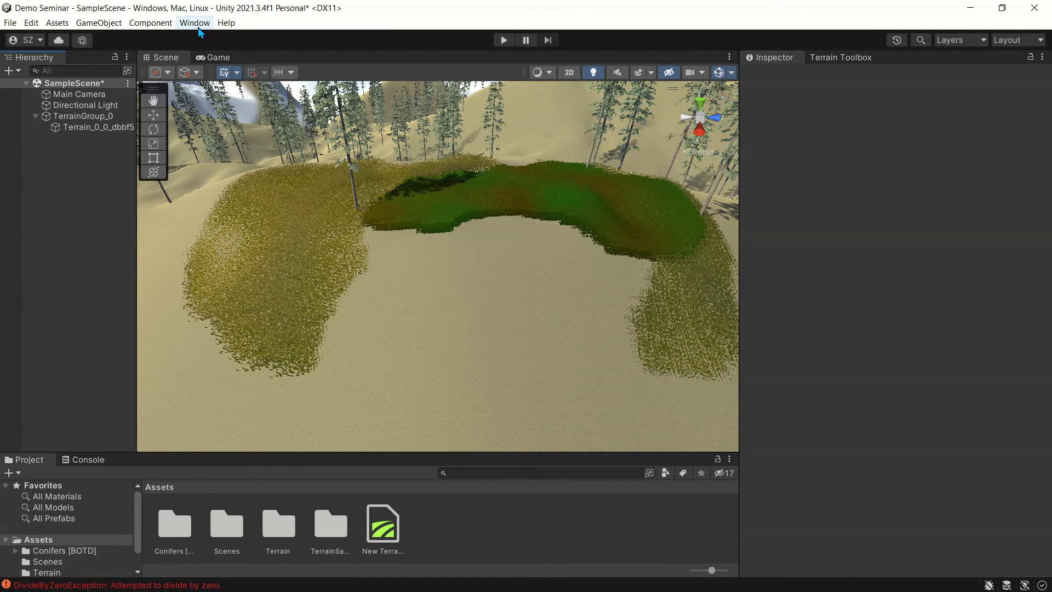
Add a Wind Zone object to the scene
{"action": "left_click", "coordinate": [113, 26]}
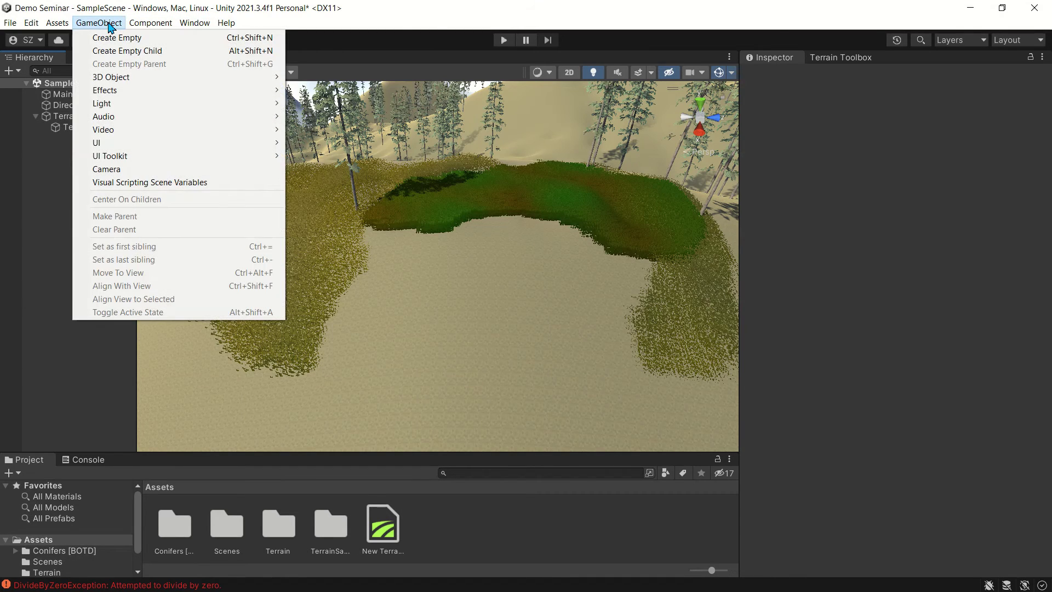
{"action": "mouse_move", "coordinate": [188, 82]}
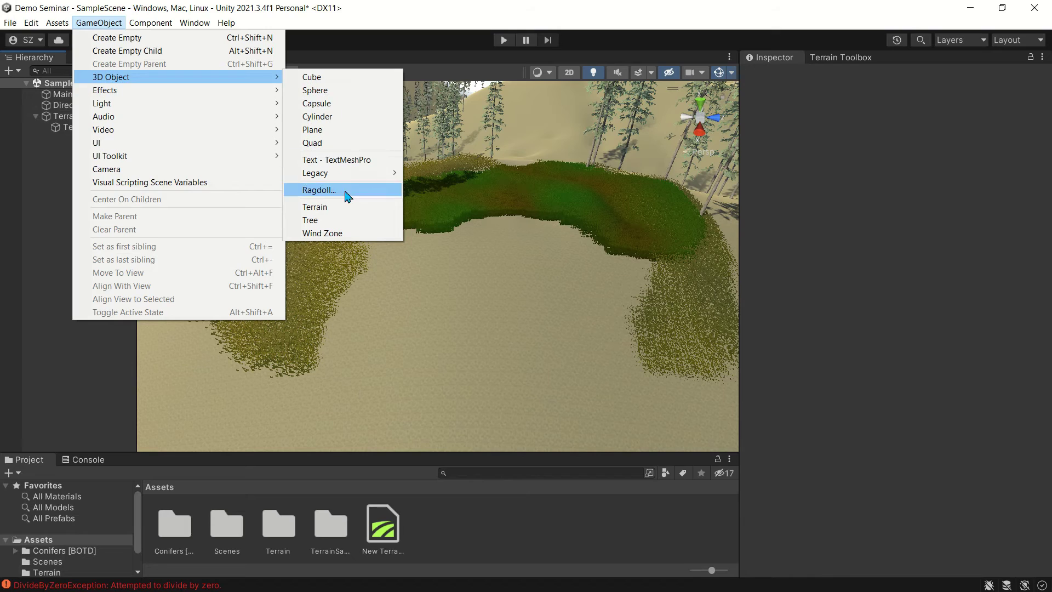
{"action": "left_click", "coordinate": [323, 233]}
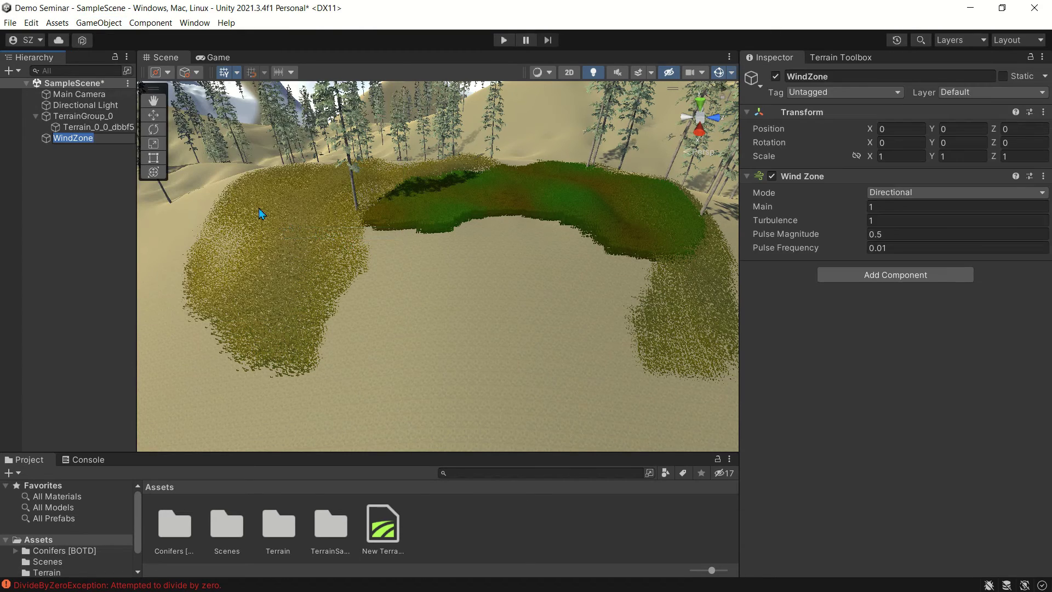
Set the wind zone's Main strength to 0.1 and its Turbulence to 0.1
{"action": "left_click", "coordinate": [897, 208]}
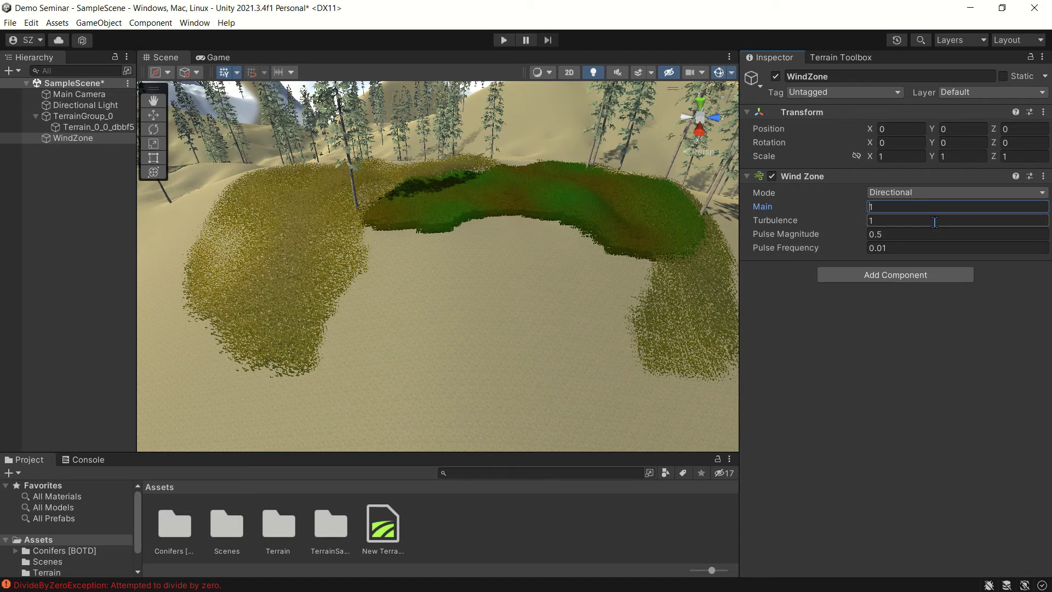
{"action": "type", "text": "."}
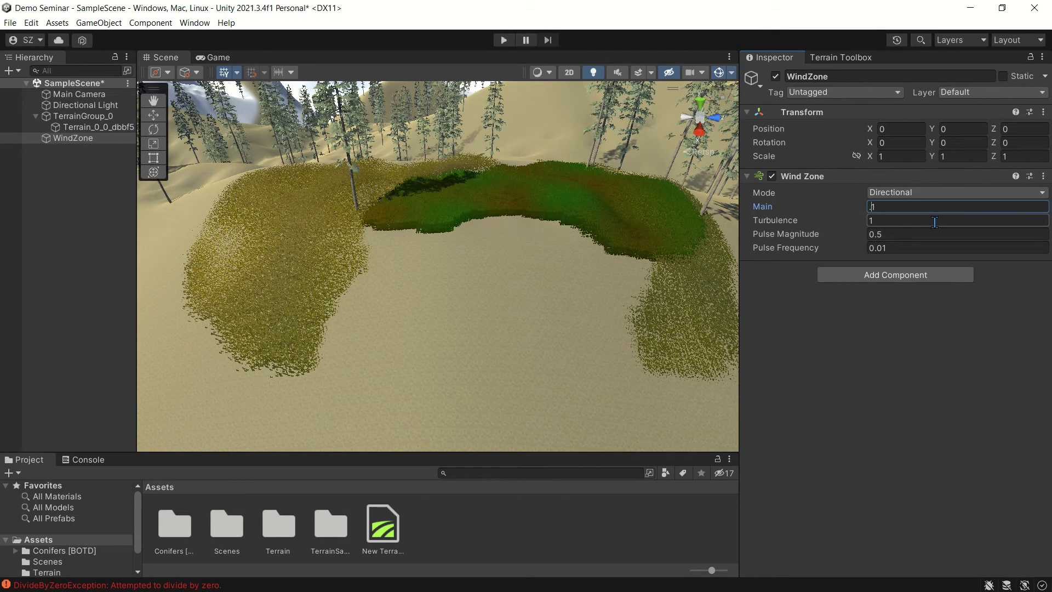
{"action": "key", "text": "Right"}
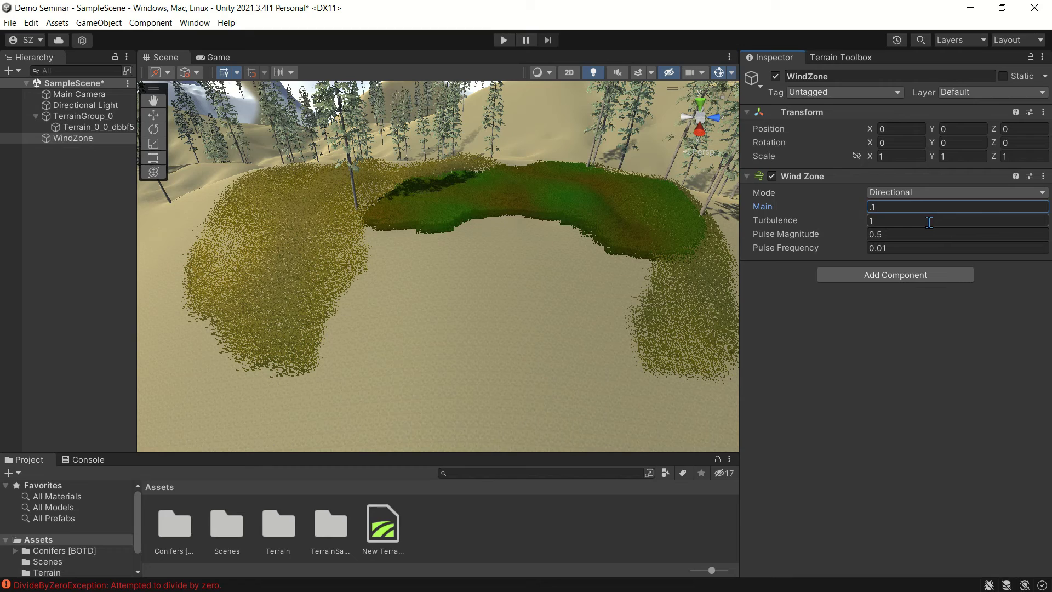
{"action": "key", "text": "Tab"}
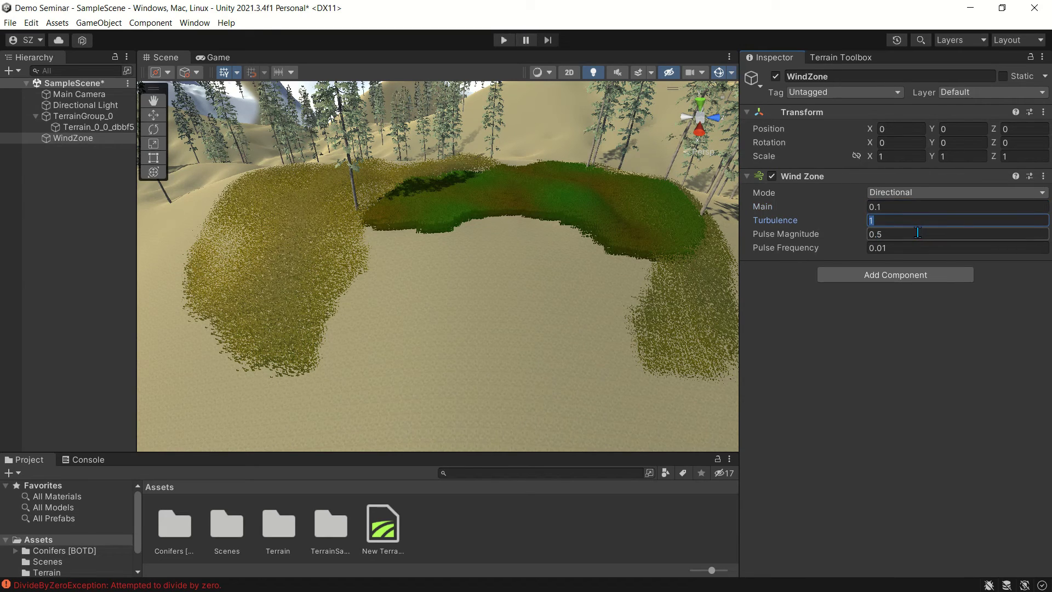
{"action": "key", "text": "Left"}
{"action": "type", "text": "."}
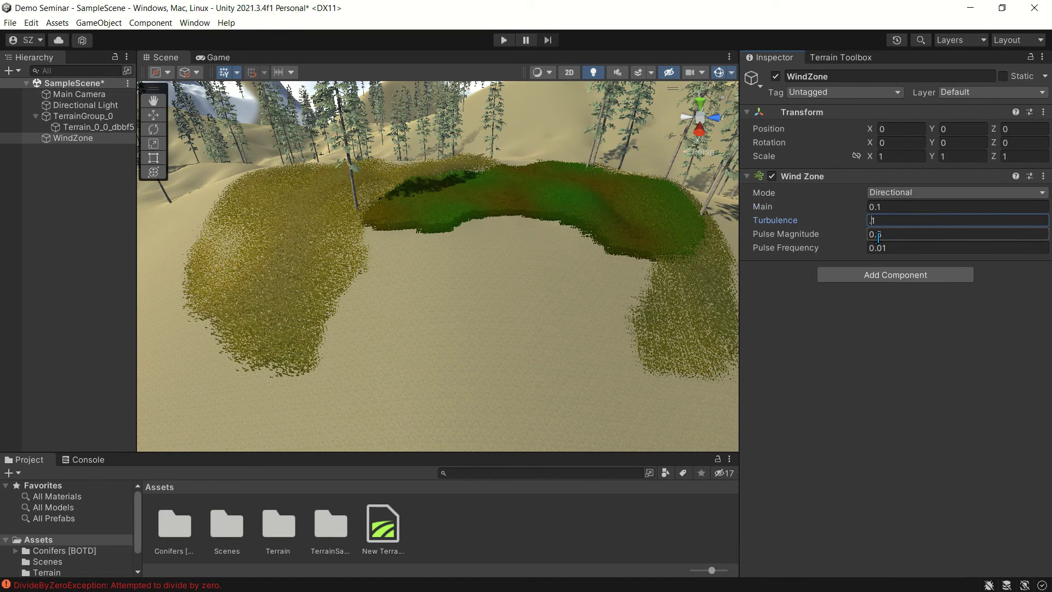
{"action": "key", "text": "Tab"}
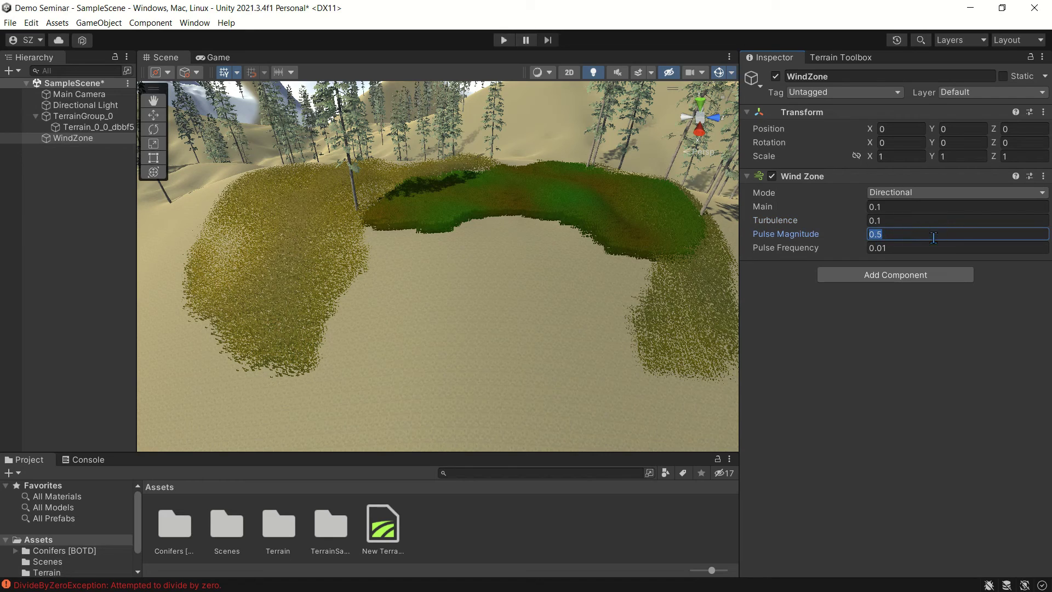
Set the wind zone's Pulse Magnitude to 0.05 and its Pulse Frequency to 0.001
{"action": "key", "text": "Right"}
{"action": "key", "text": "Left"}
{"action": "type", "text": "0"}
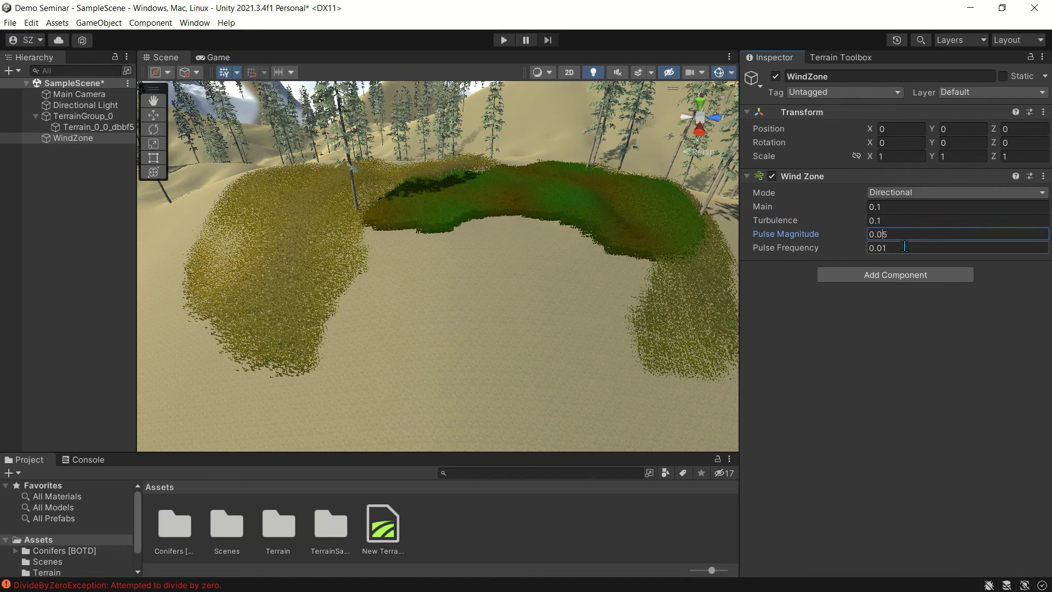
{"action": "left_click", "coordinate": [916, 250]}
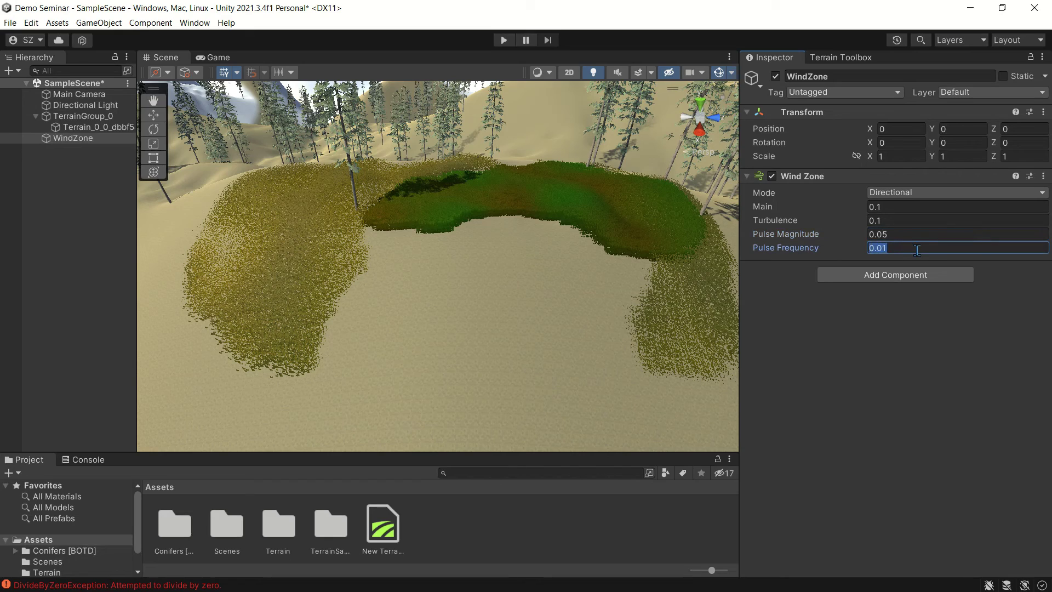
{"action": "left_click", "coordinate": [883, 249]}
{"action": "type", "text": "0"}
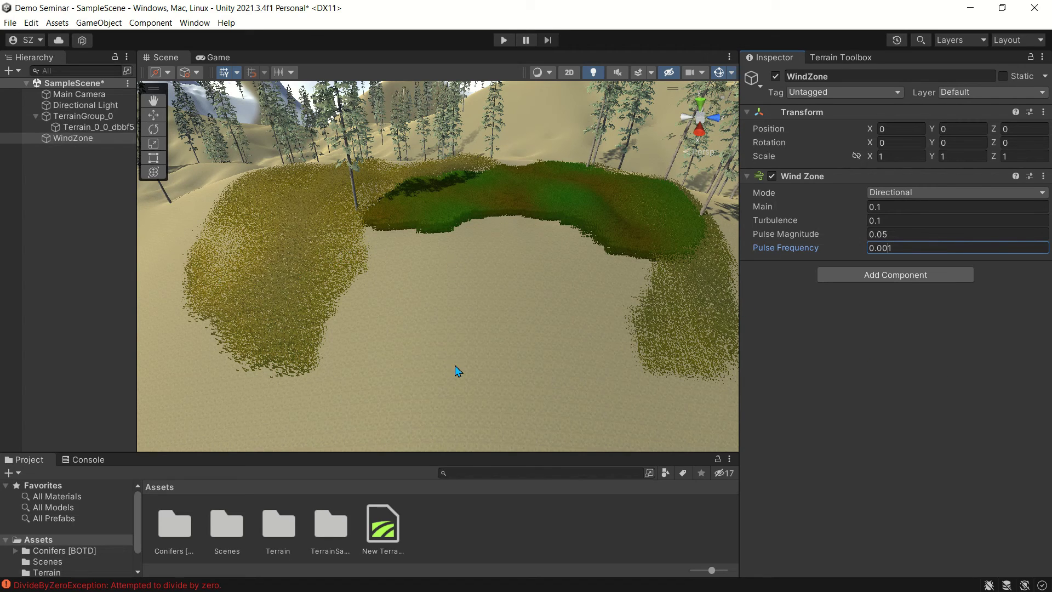
Run the scene in play mode and examine the wind's effect on the conifers along the rocky terrain edge in the Scene view
{"action": "scroll", "coordinate": [346, 263], "scroll_direction": "down", "scroll_amount": 10}
{"action": "middle_click_drag", "start_coordinate": [366, 304], "coordinate": [403, 287]}
{"action": "scroll", "coordinate": [406, 290], "scroll_direction": "up", "scroll_amount": 5}
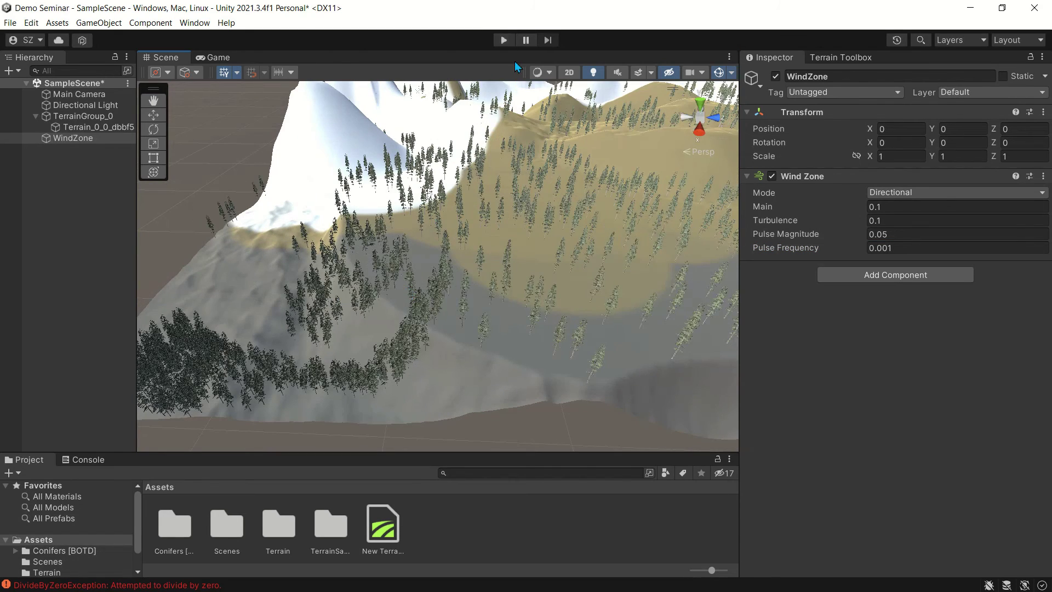
{"action": "left_click", "coordinate": [504, 39]}
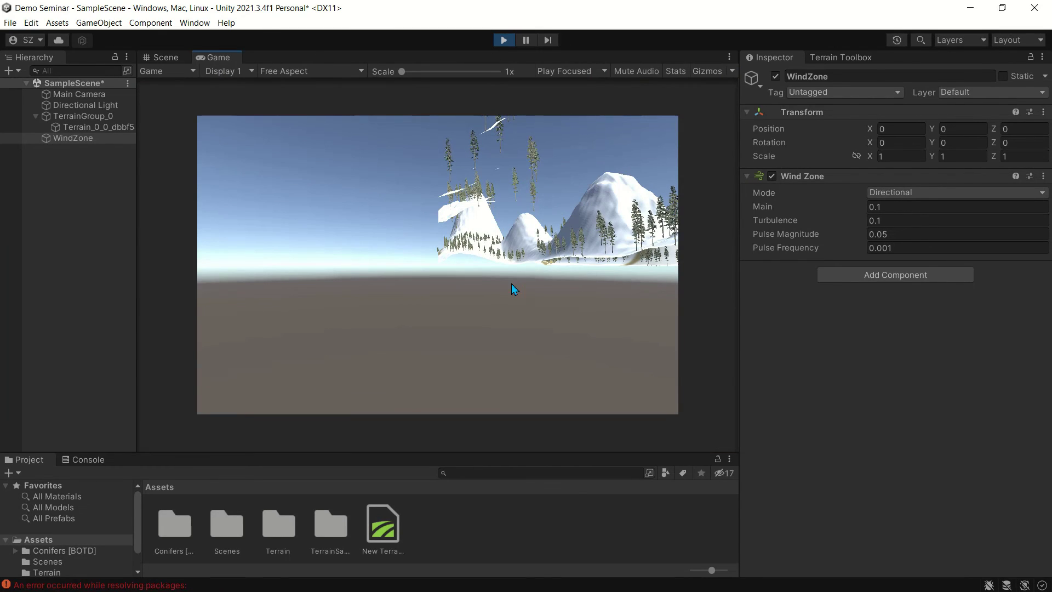
{"action": "left_click", "coordinate": [163, 56]}
{"action": "scroll", "coordinate": [409, 214], "scroll_direction": "up", "scroll_amount": 5}
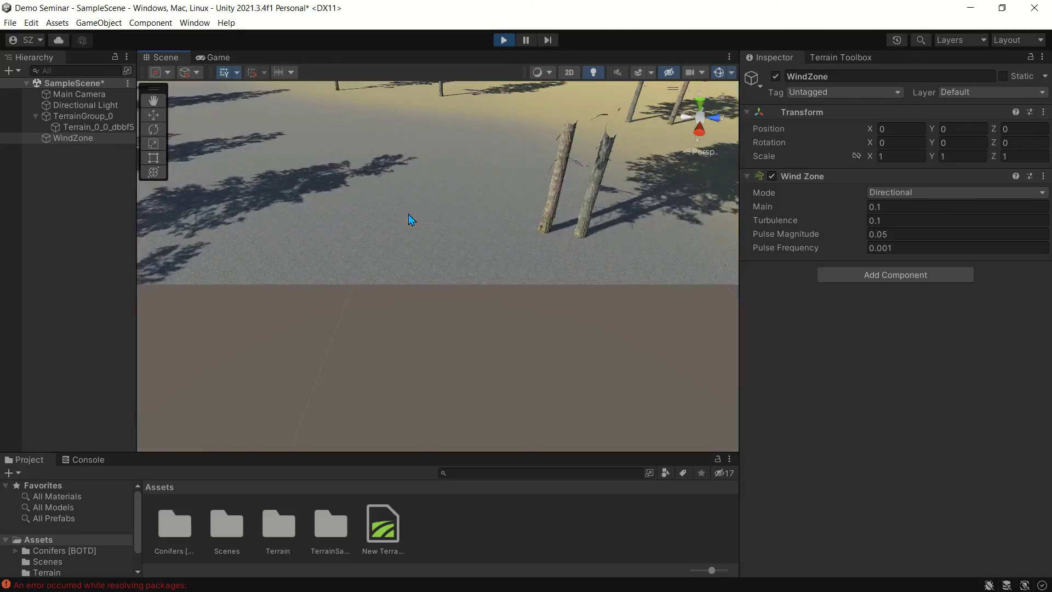
{"action": "middle_click_drag", "start_coordinate": [409, 214], "coordinate": [471, 329]}
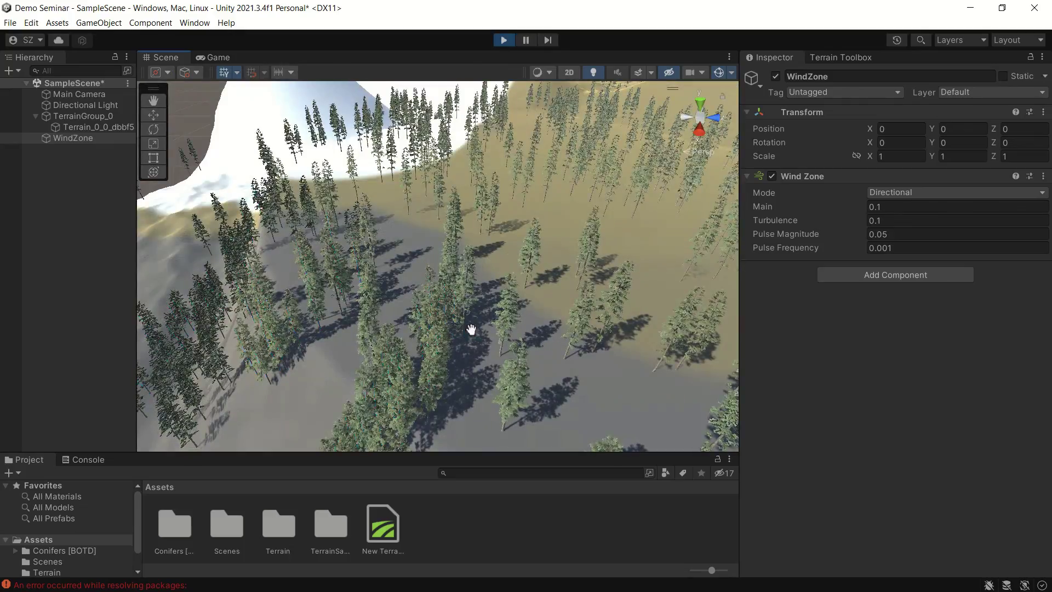
{"action": "right_click_drag", "start_coordinate": [471, 329], "coordinate": [465, 331]}
{"action": "middle_click_drag", "start_coordinate": [466, 331], "coordinate": [465, 320]}
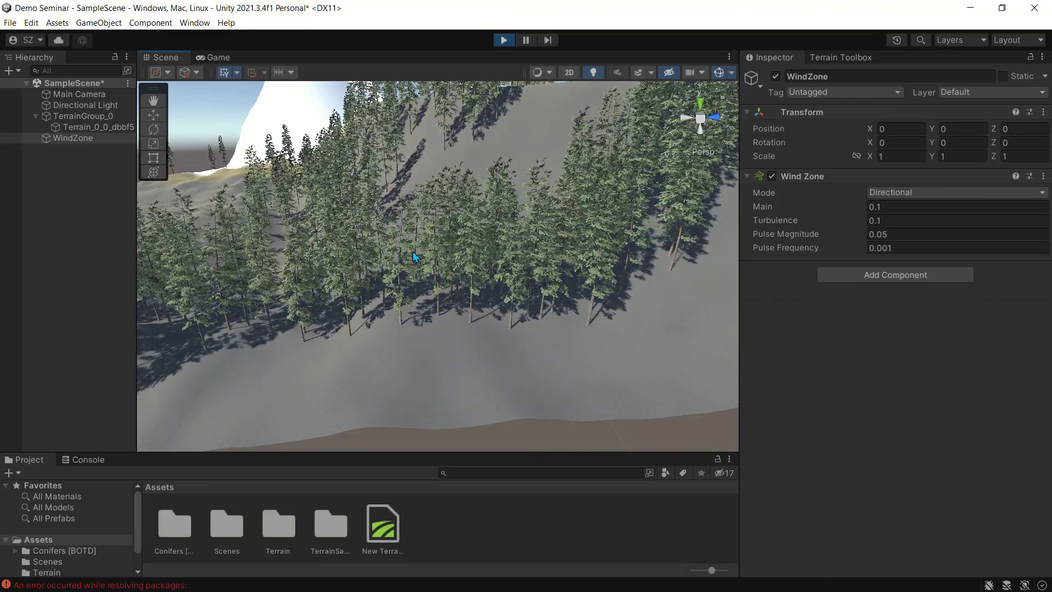
{"action": "scroll", "coordinate": [490, 234], "scroll_direction": "down", "scroll_amount": 10}
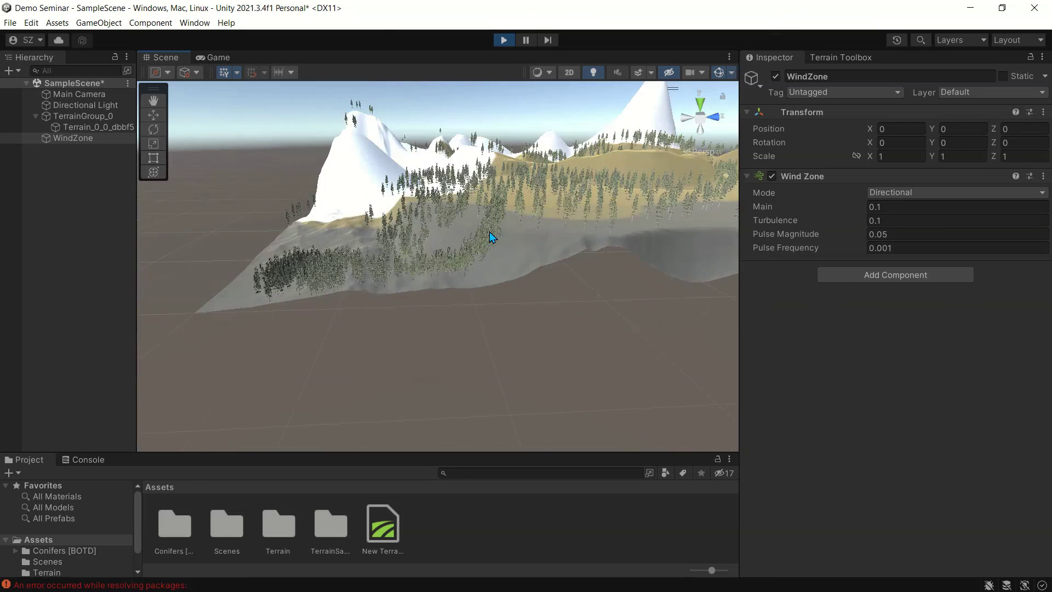